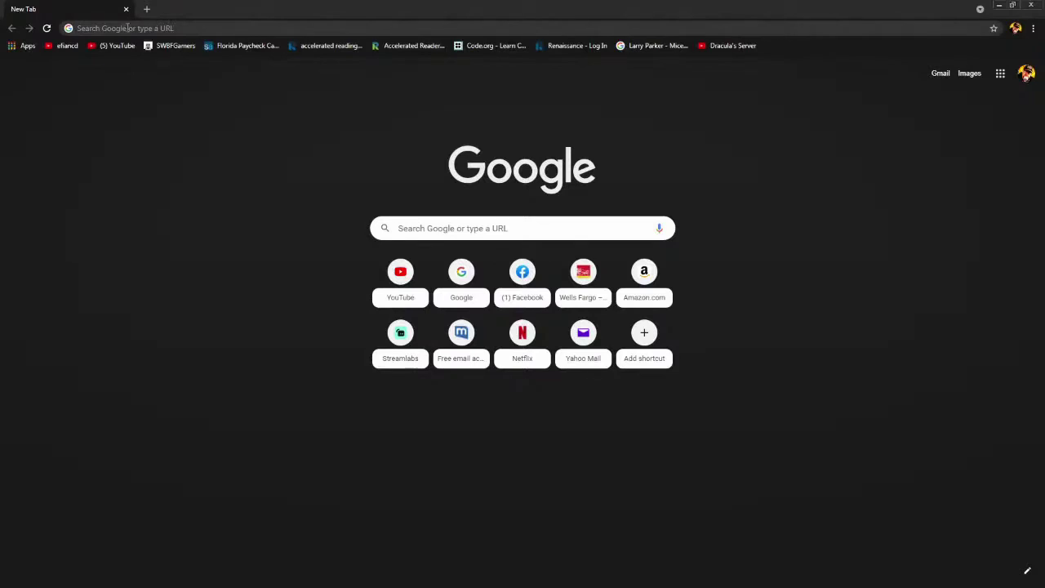
Go to krunker.io and start a Quick Start map named Test in the Krunker Editor
click(126, 28)
text(krunker)
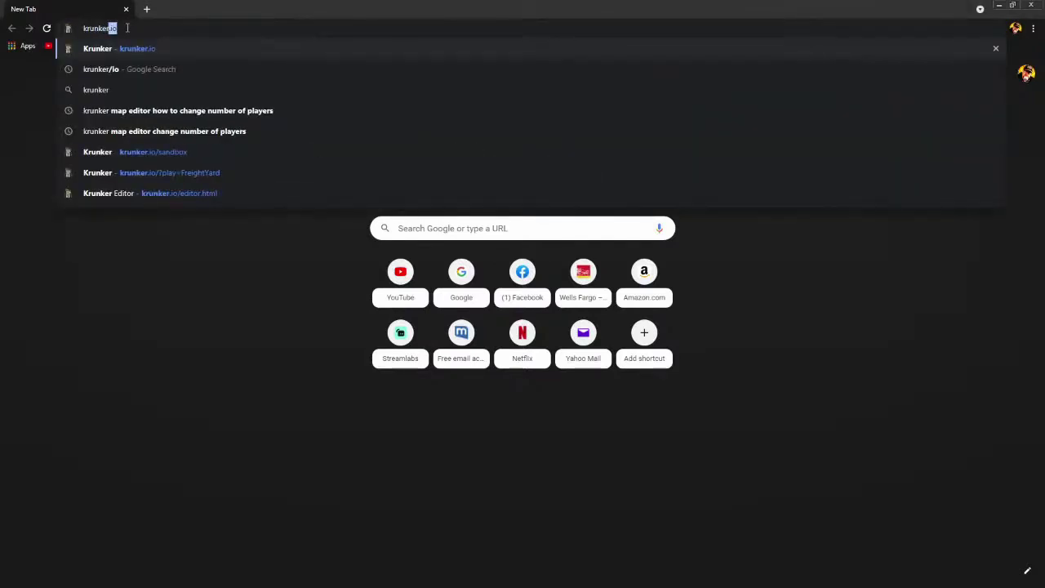
text(.io)
key(Return)
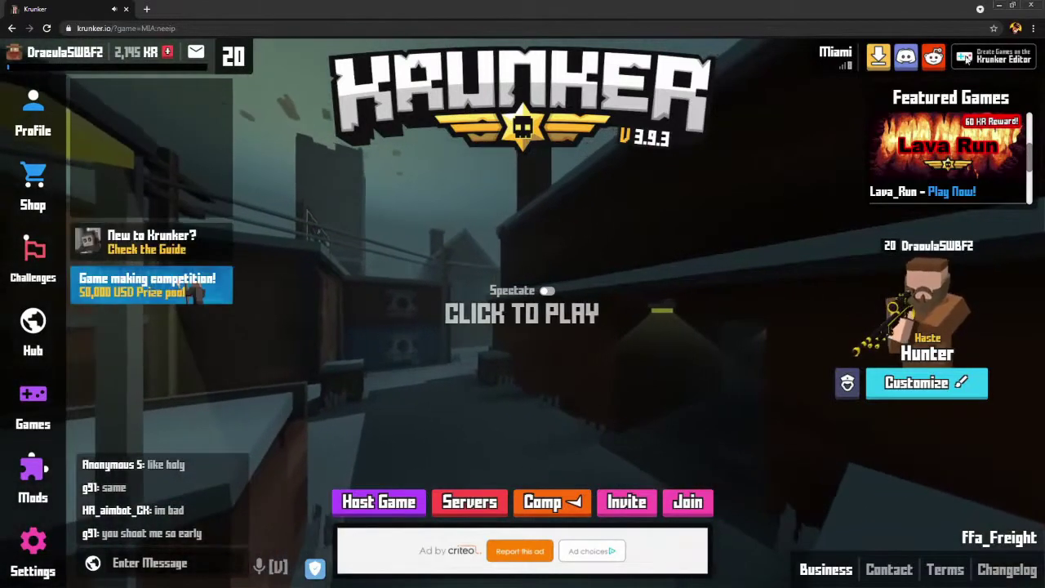
click(966, 59)
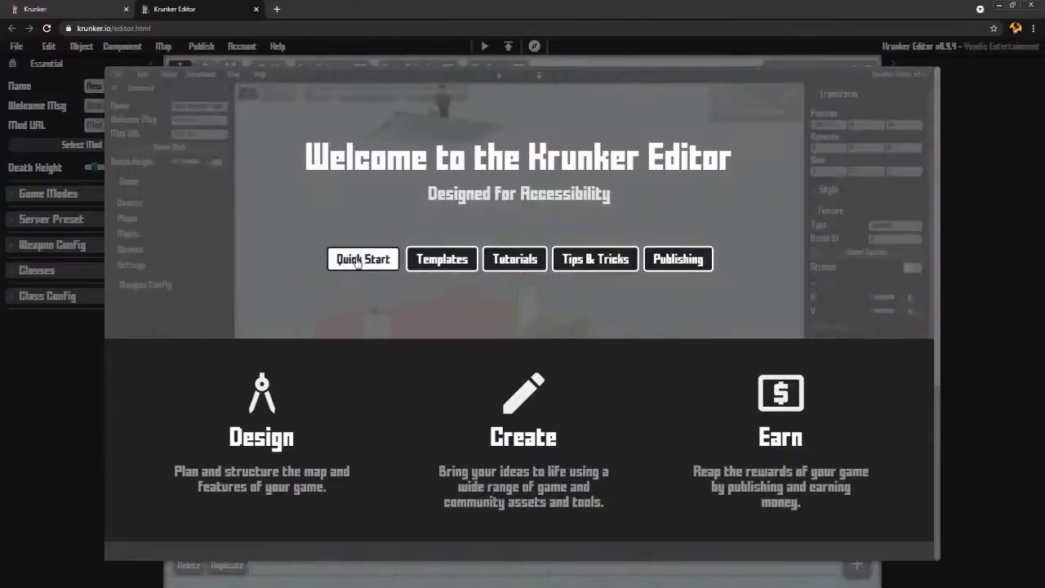
click(357, 261)
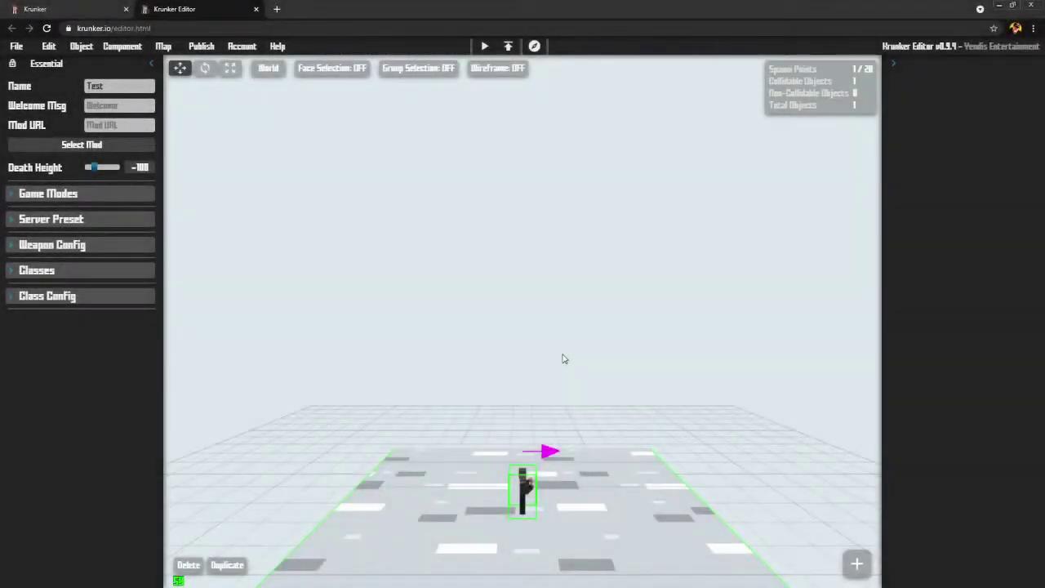
Move the floor cube freehand along its axes to about position -1, -11, -2
key(a)
key(d)
key(w)
key(s)
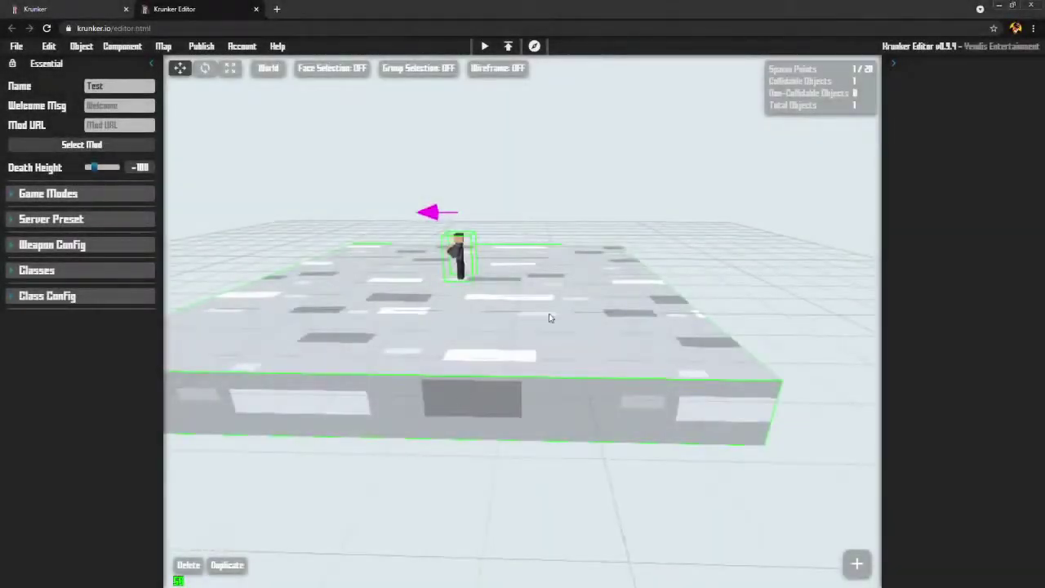
right_drag(550, 315, 550, 315)
right_drag(500, 285, 532, 302)
click(492, 282)
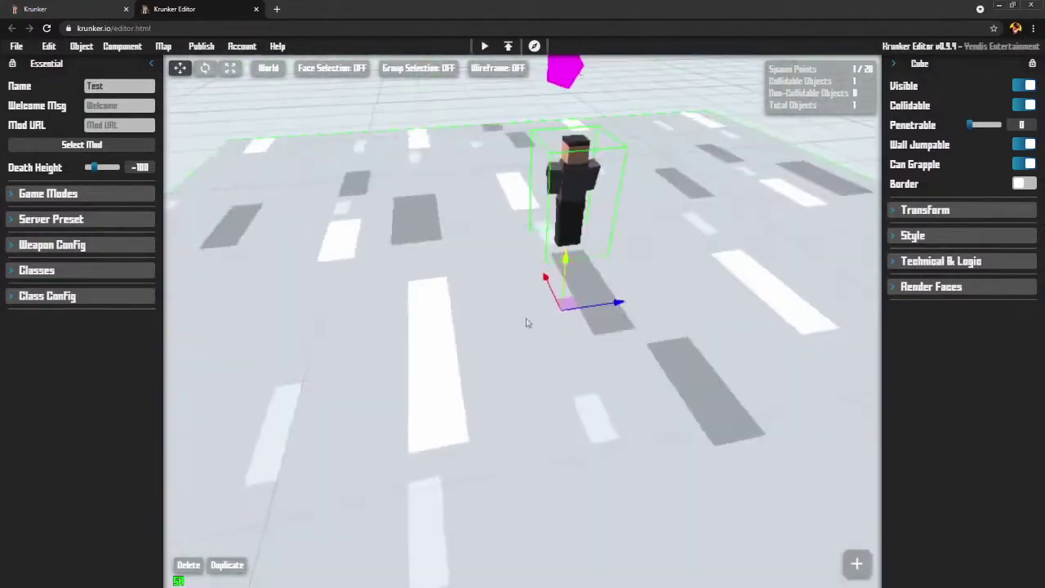
mouse_move(625, 305)
mouse_down()
mouse_move(649, 304)
mouse_move(606, 305)
mouse_up()
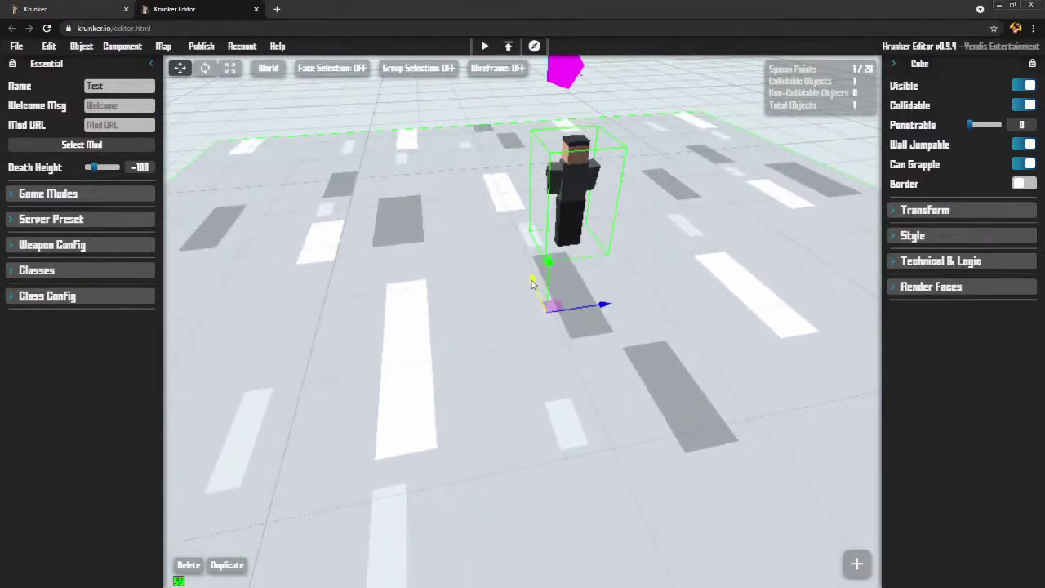
mouse_move(532, 284)
mouse_down()
mouse_move(521, 259)
mouse_move(531, 289)
mouse_move(552, 265)
mouse_move(552, 280)
mouse_up()
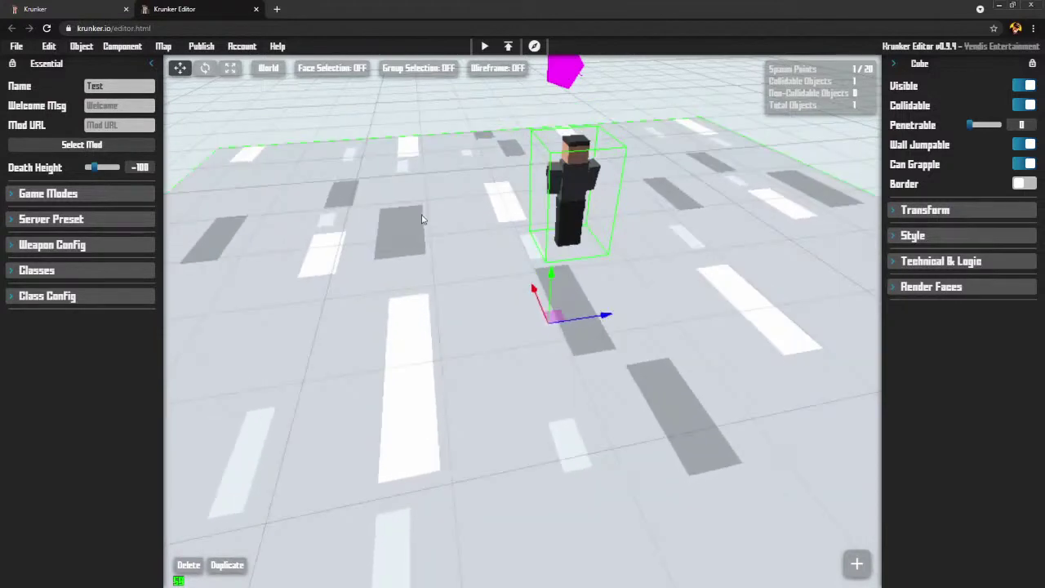
Set the floor cube's position to 0, -10, 0 in its transform values
click(895, 213)
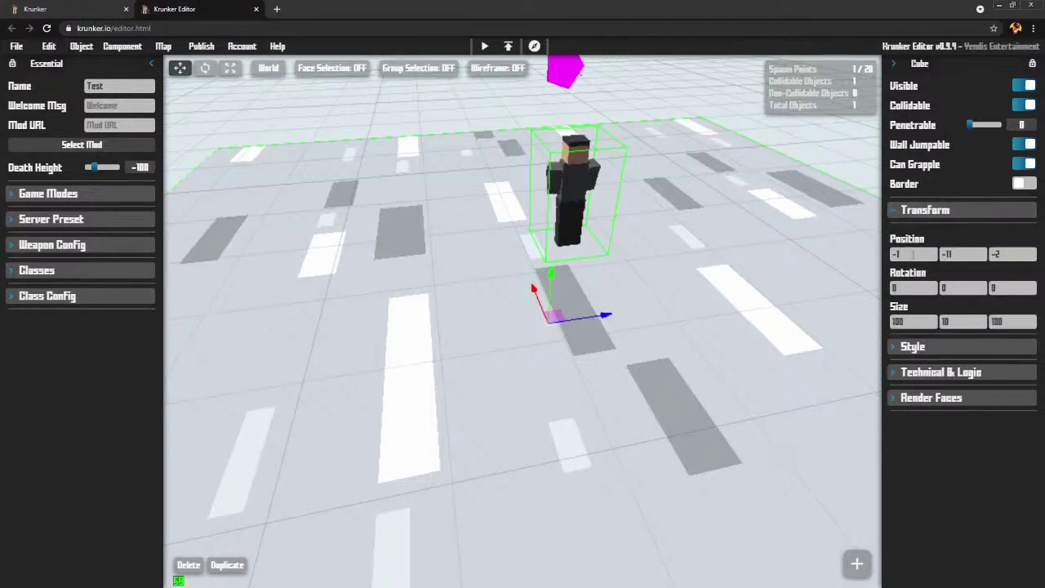
double_click(913, 254)
text(0)
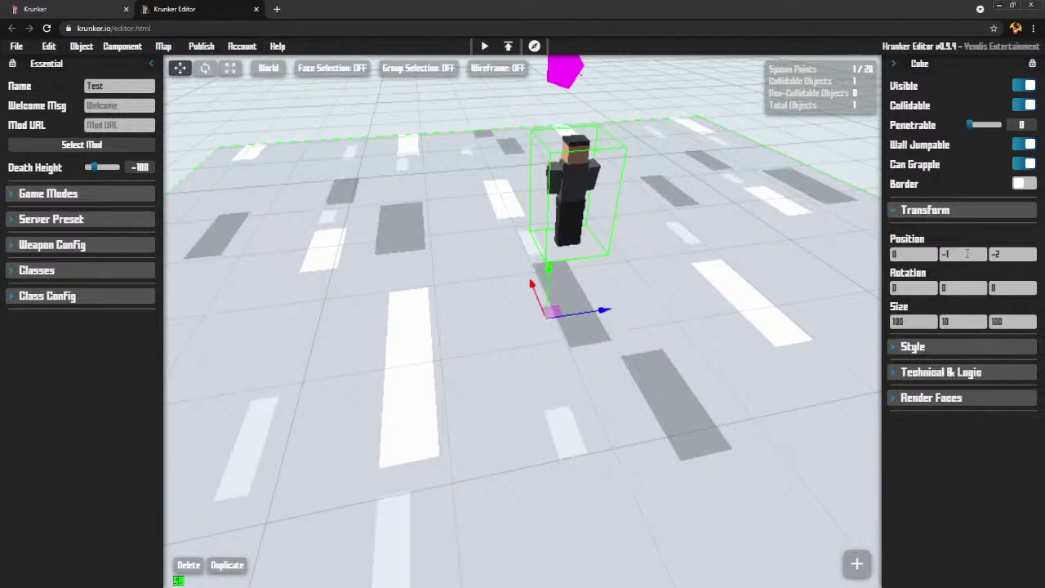
click(1012, 253)
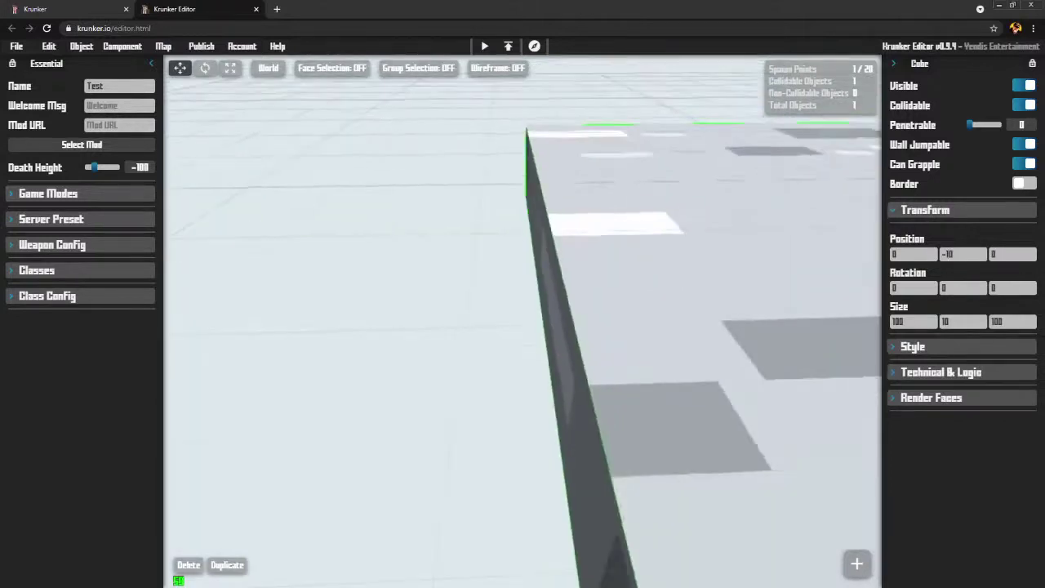
Raise the spawn point slightly above the floor, to a vertical position of 1
right_drag(522, 321, 767, 330)
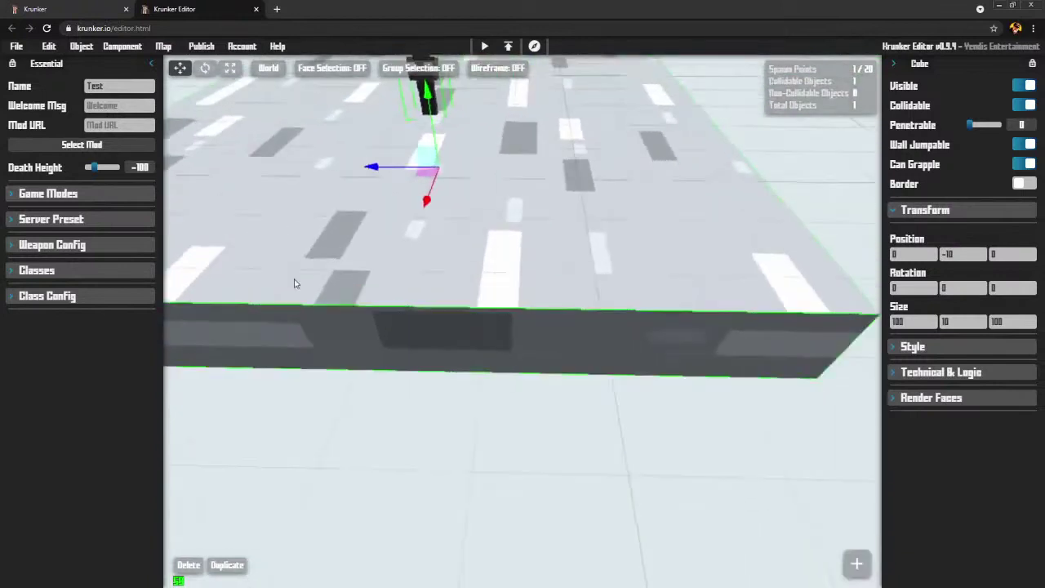
right_drag(627, 257, 627, 257)
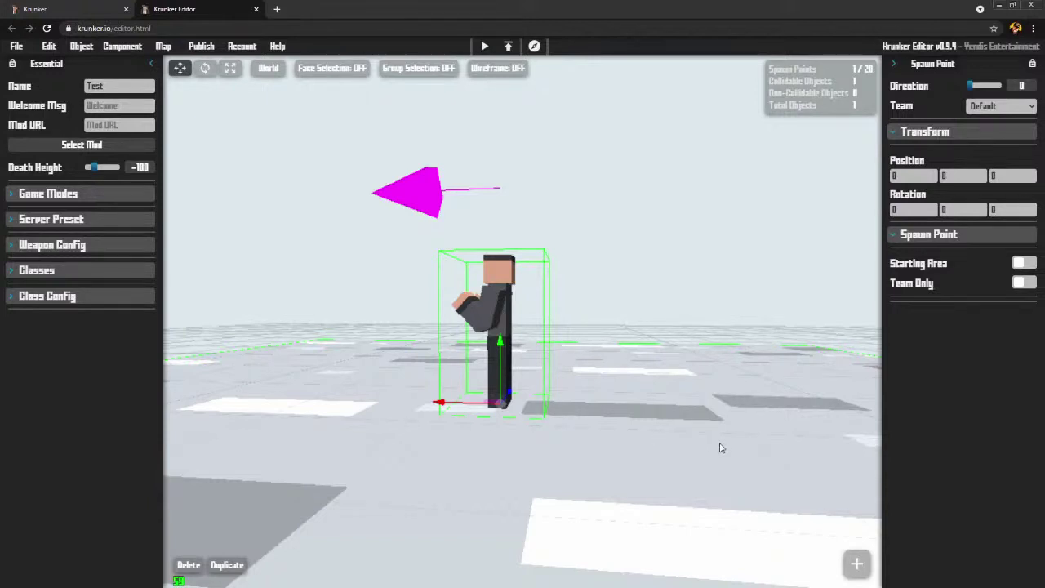
drag(500, 340, 501, 326)
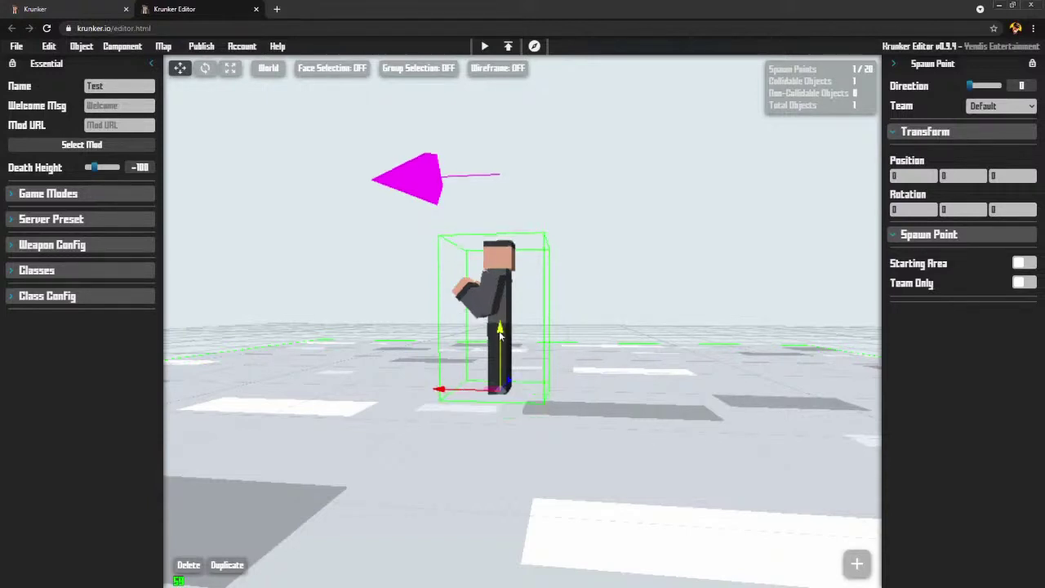
right_drag(635, 406, 606, 380)
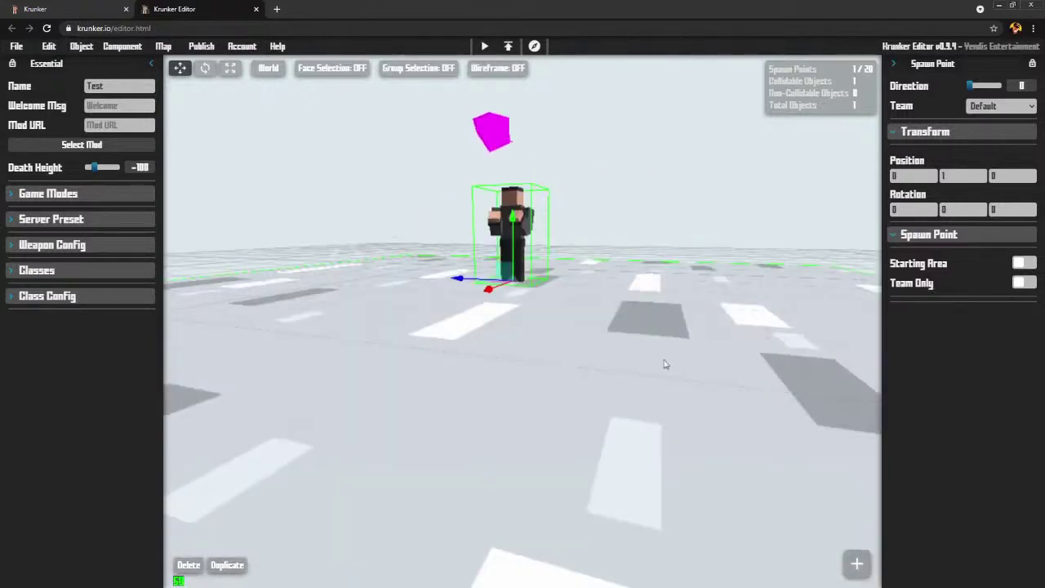
right_drag(666, 364, 686, 391)
mouse_move(796, 266)
right_down()
mouse_move(755, 245)
mouse_move(796, 265)
right_up()
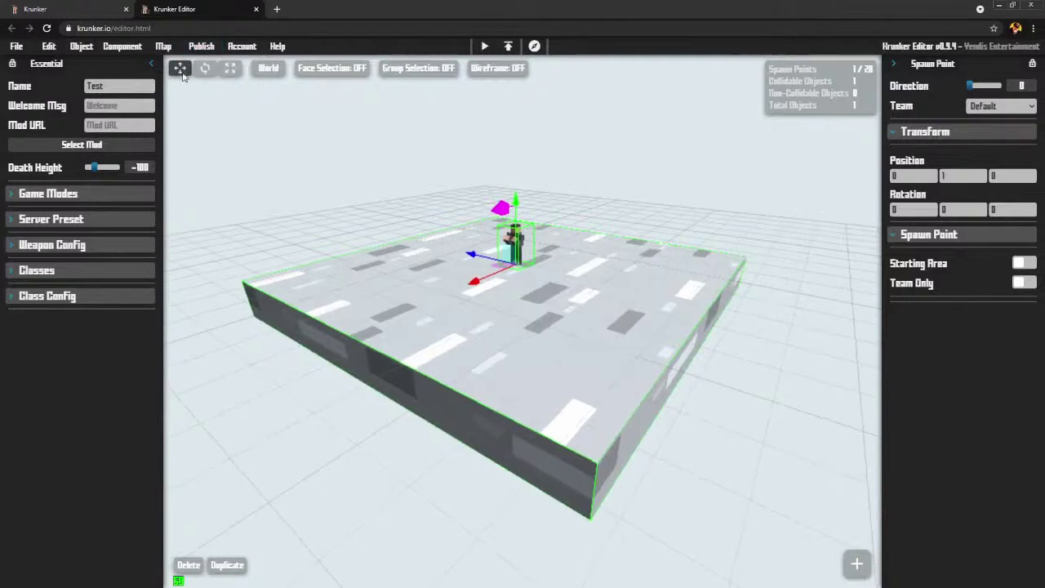
Scale the floor cube horizontally to about 250 along X and about 232 along Z
click(231, 70)
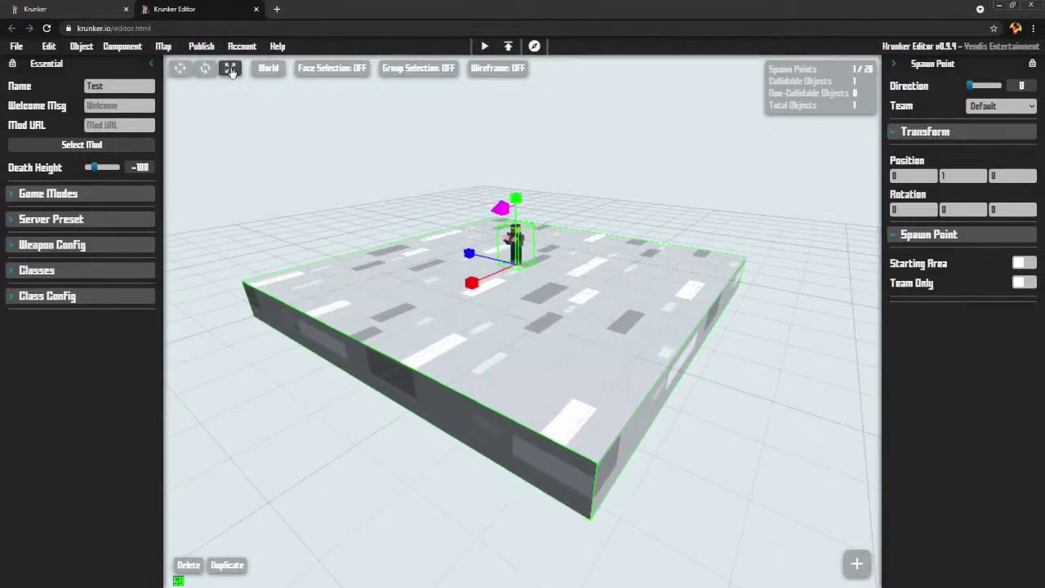
key(w)
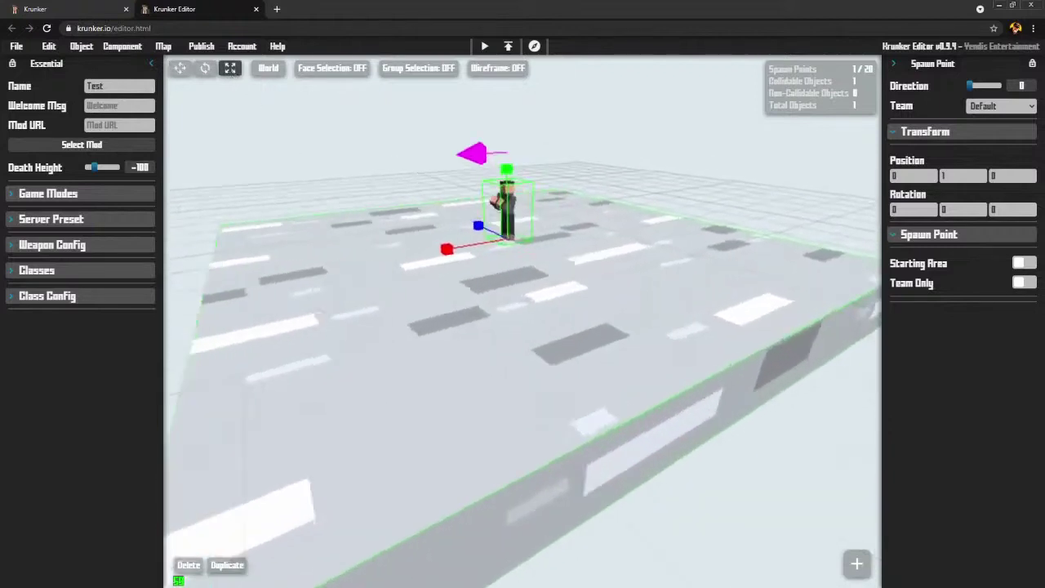
key(a)
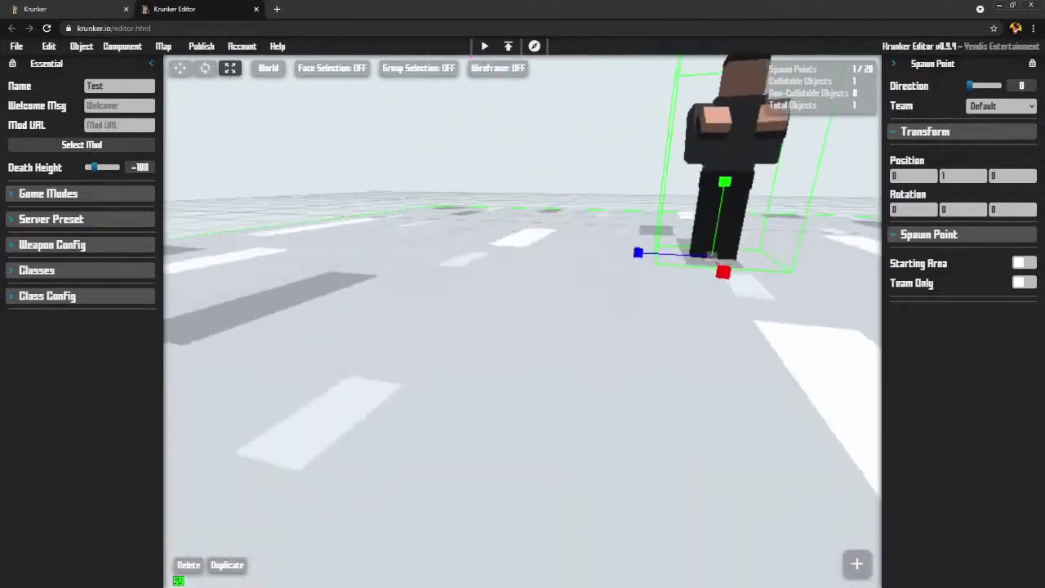
click(612, 326)
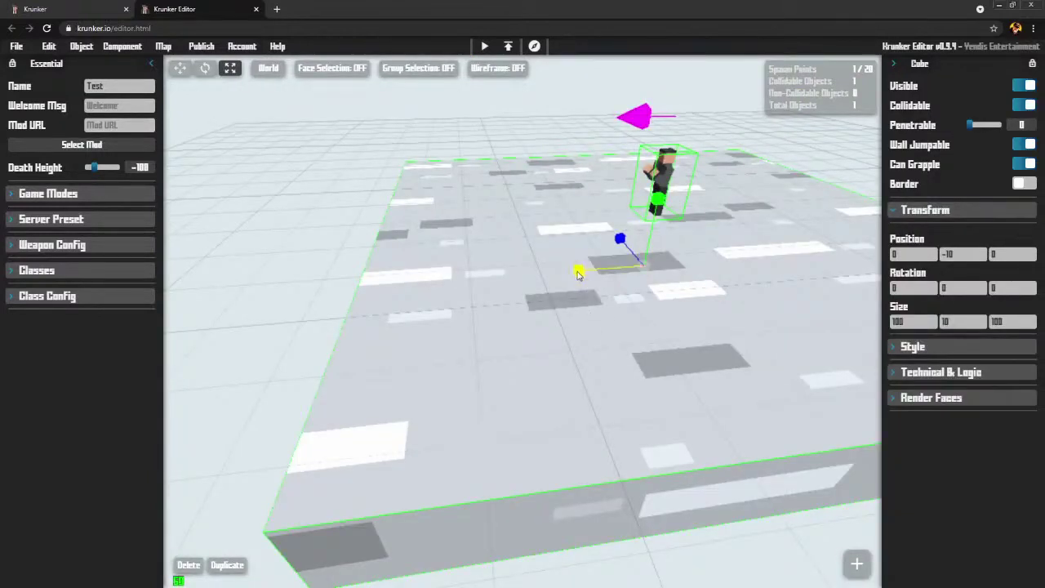
drag(578, 275, 502, 260)
drag(621, 239, 591, 171)
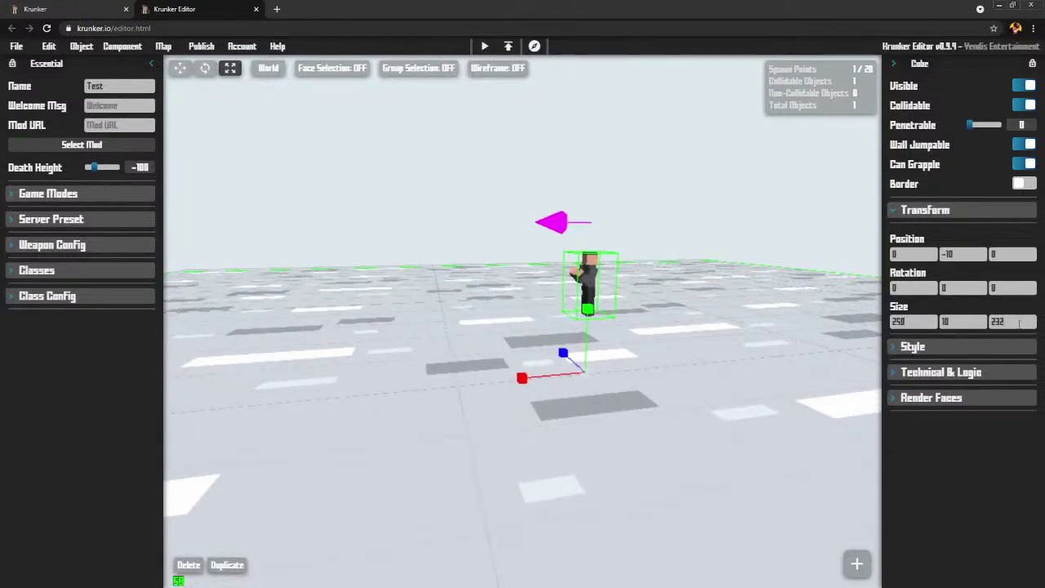
Set the floor cube's Z size to 250 so that it matches the X size
key(BackSpace)
click(748, 307)
mouse_move(737, 300)
right_down()
mouse_move(736, 230)
mouse_move(737, 330)
mouse_move(670, 392)
mouse_move(734, 339)
mouse_move(730, 314)
right_up()
key(w)
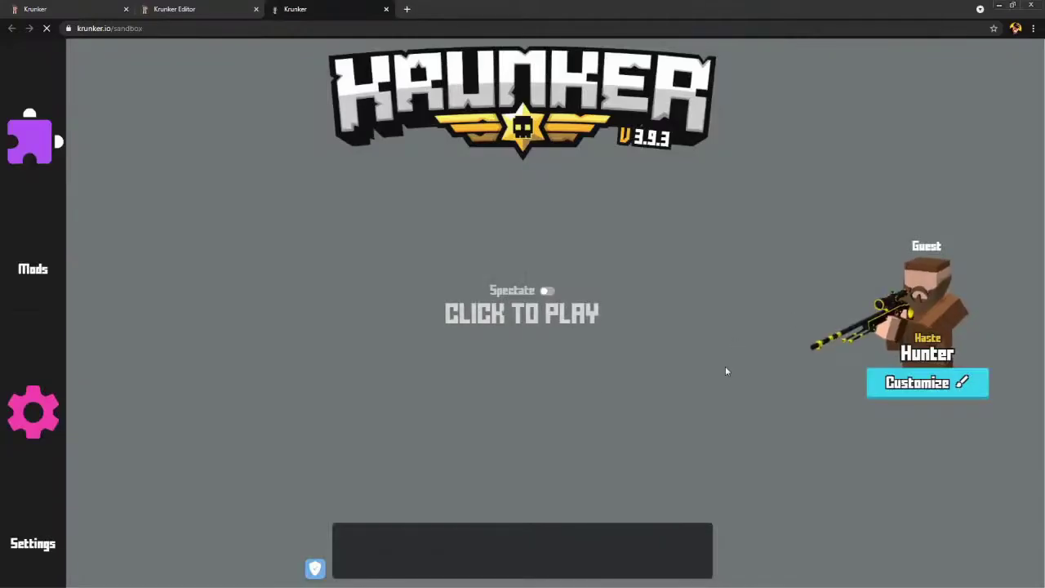
Playtest the map in the sandbox by walking across the enlarged floor towards its edge
click(547, 312)
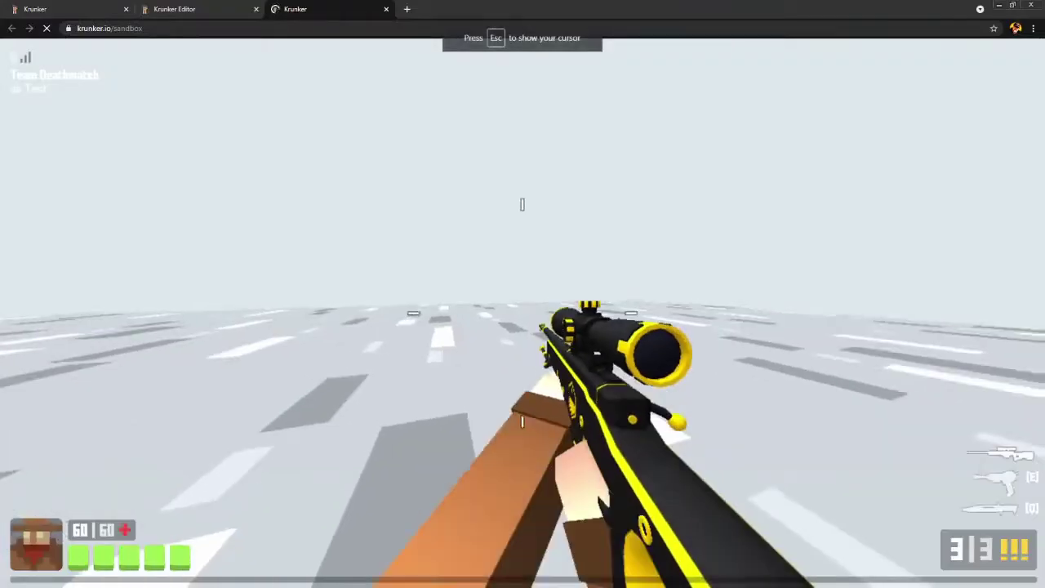
key(w)
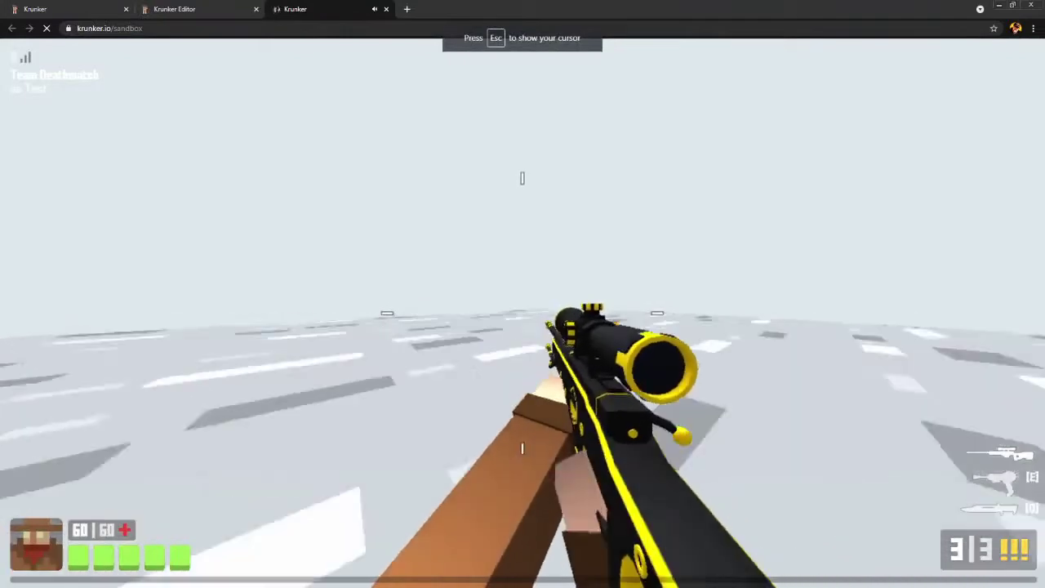
key(w)
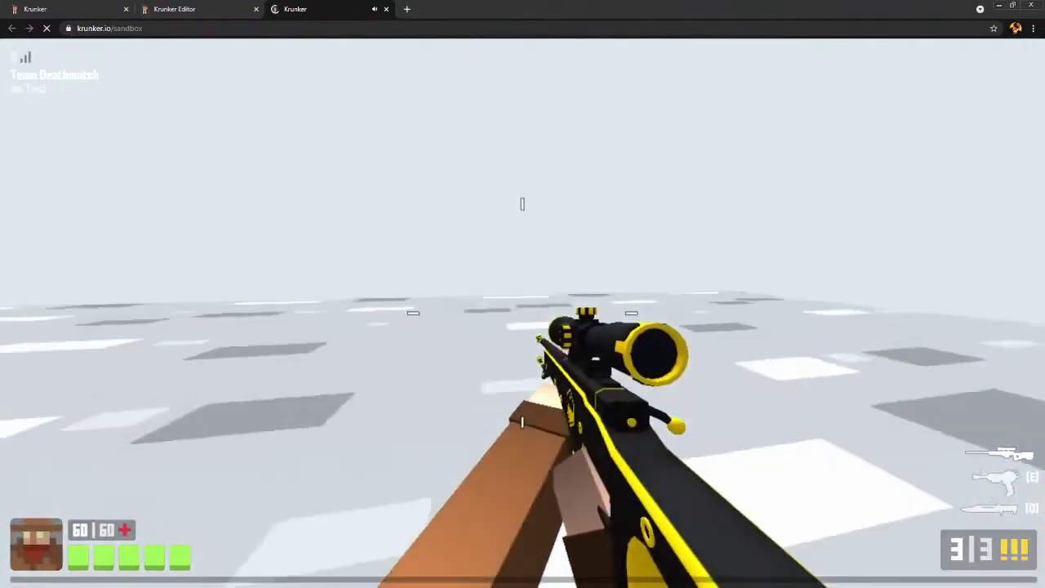
key(w)
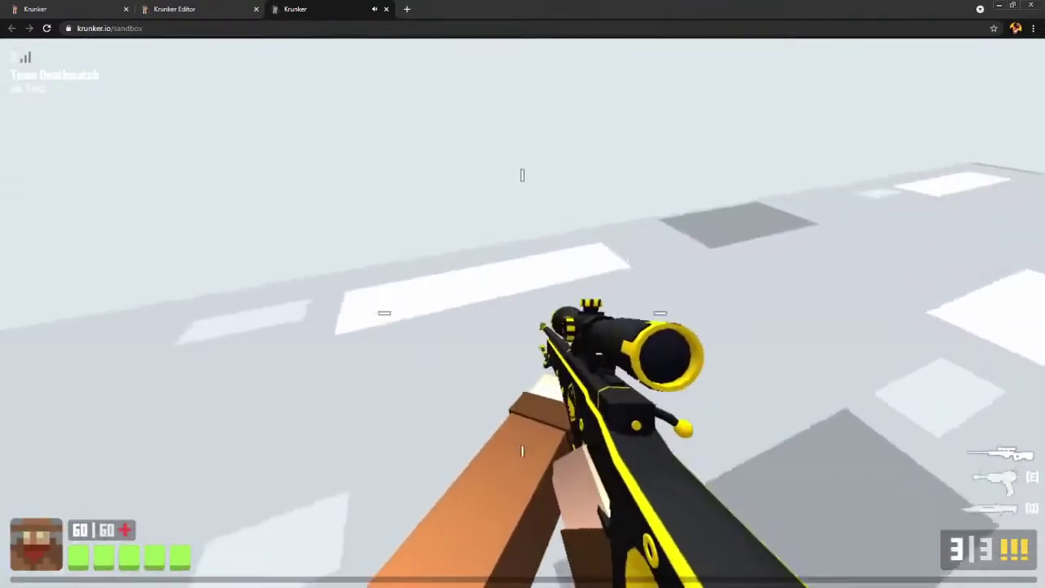
key(w)
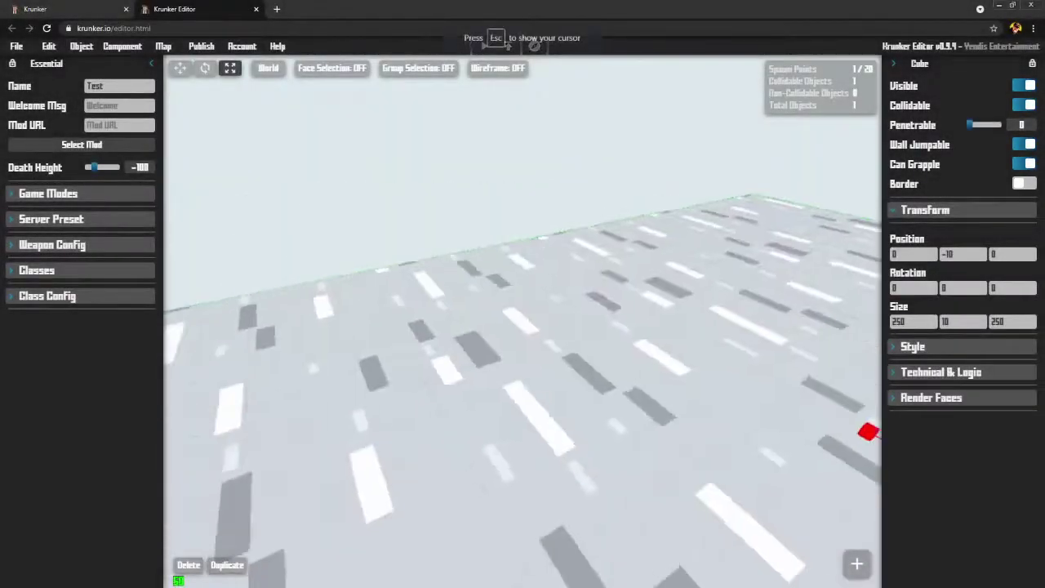
Return to the editor and add a basic cube to the map
right_drag(523, 322, 800, 314)
key(Escape)
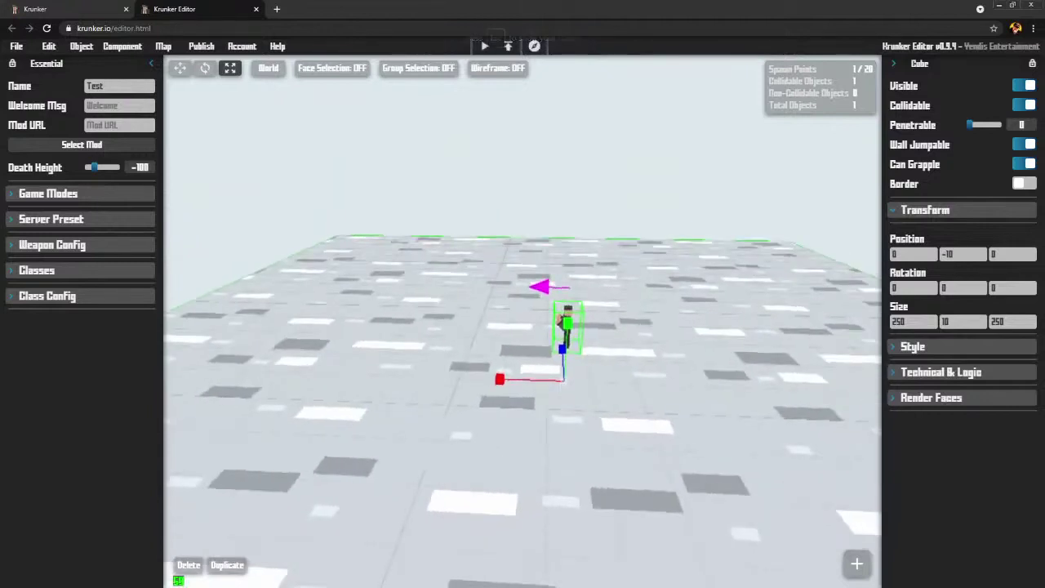
right_drag(522, 323, 539, 312)
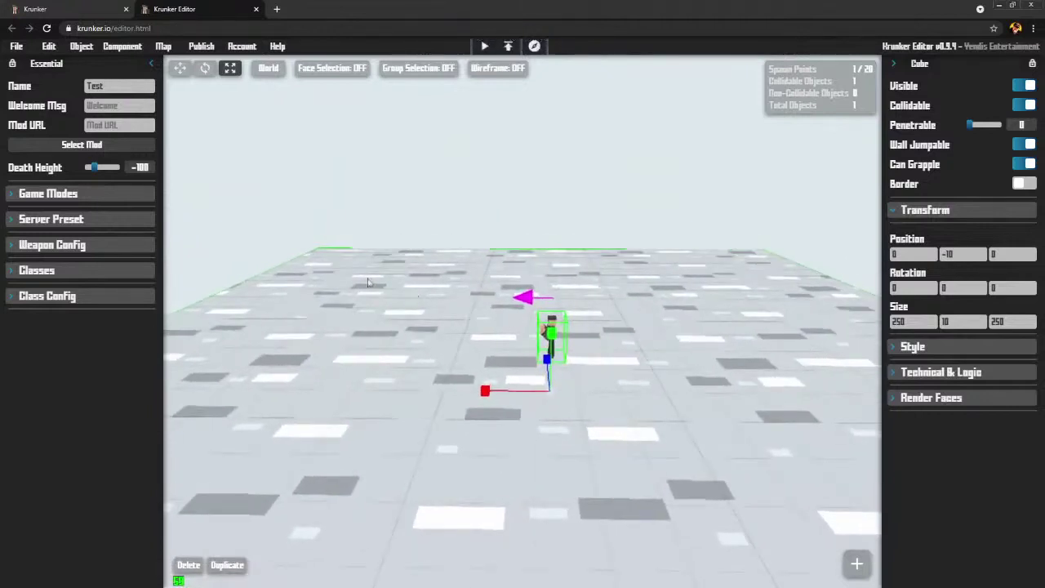
click(81, 48)
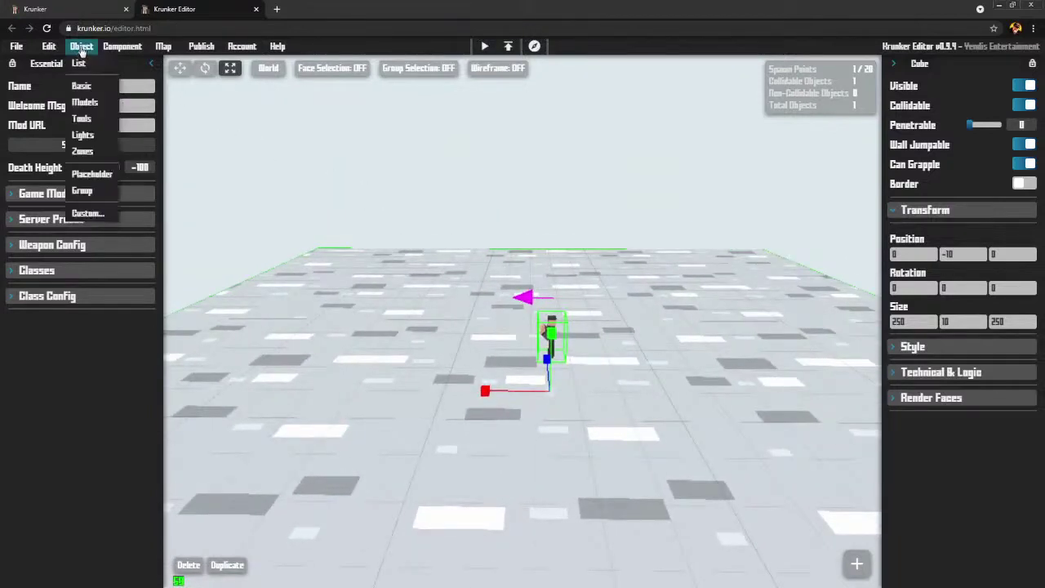
mouse_move(83, 87)
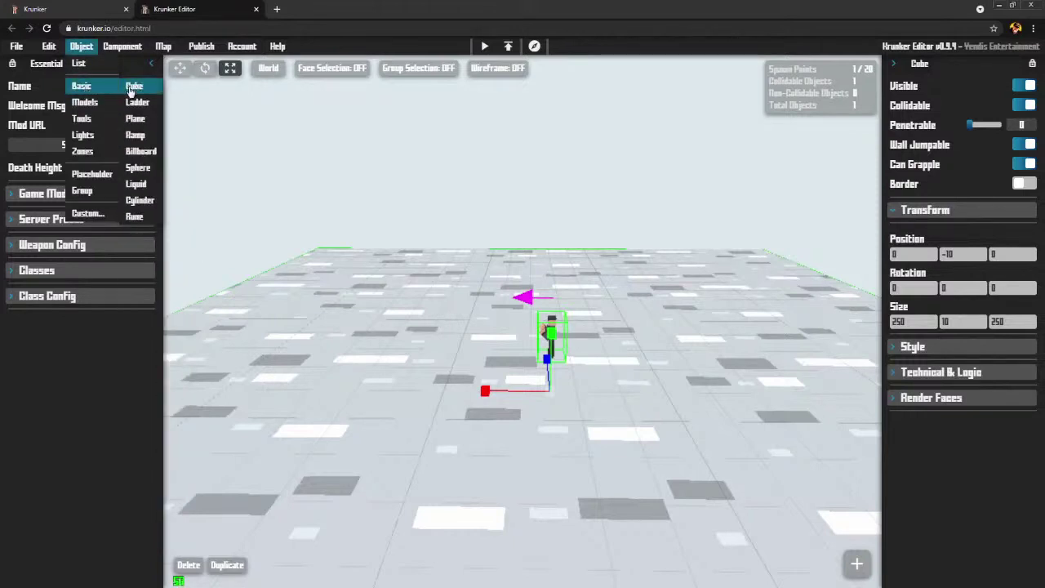
click(134, 87)
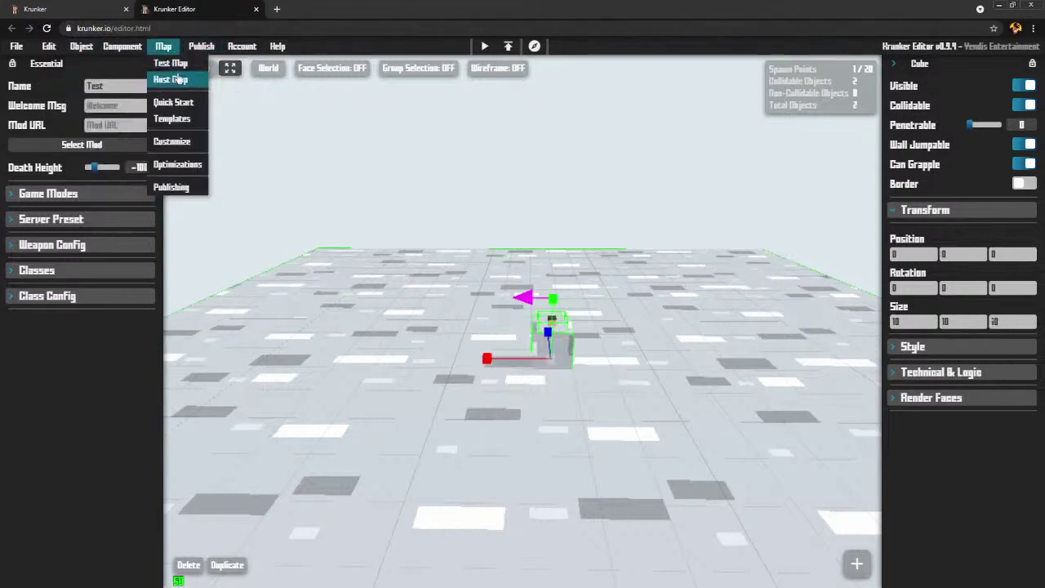
Move the new cube along the X axis to about 130, at the floor's side edge
click(180, 67)
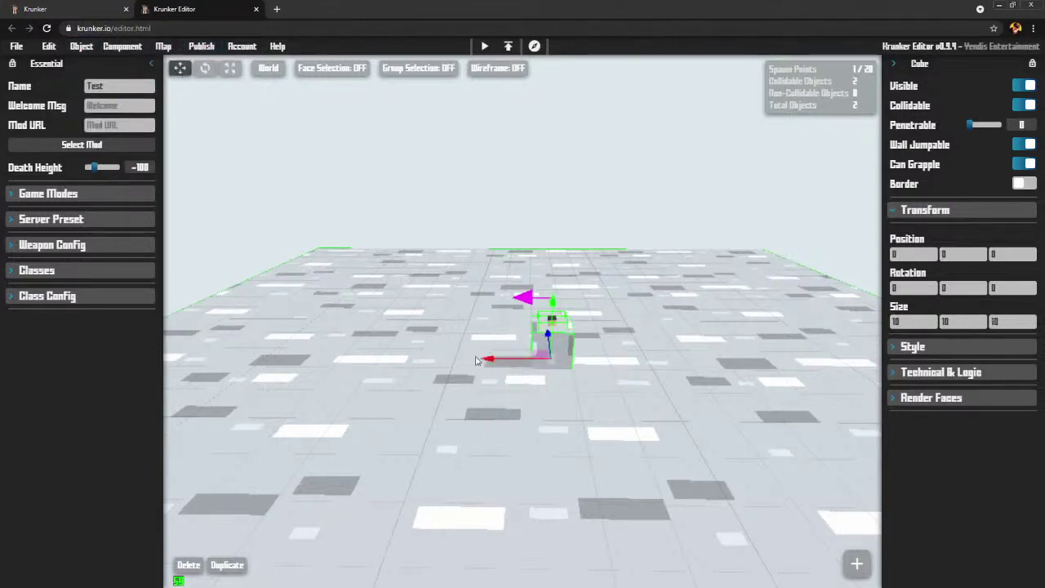
drag(477, 361, 243, 353)
key(a)
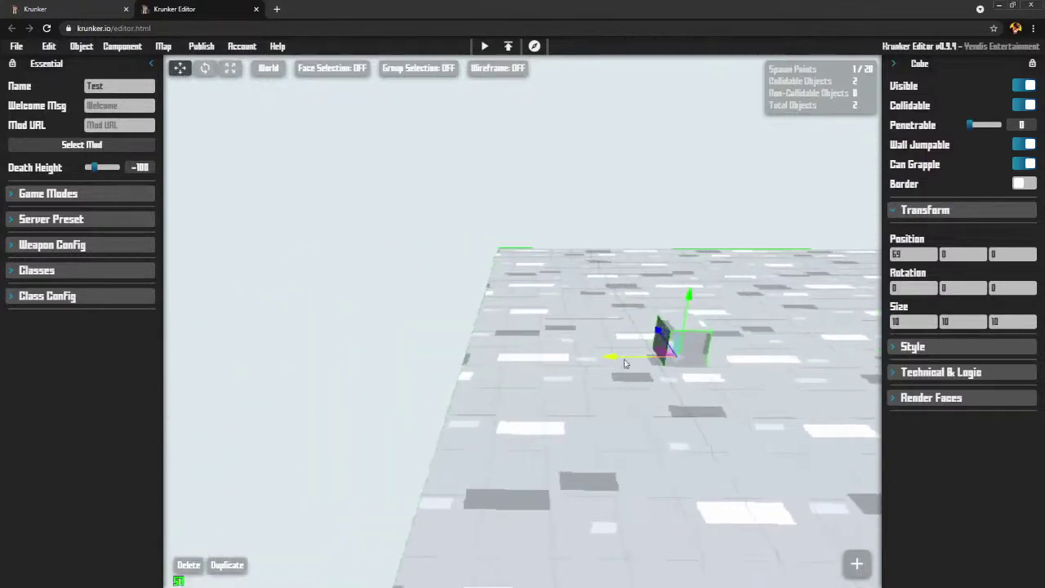
drag(613, 363, 384, 362)
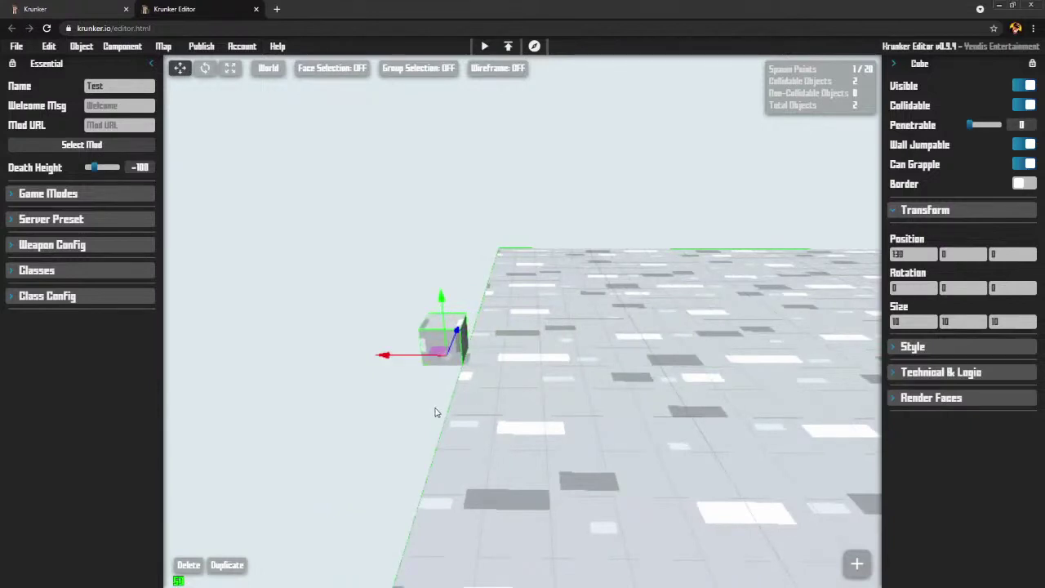
Scale the edge cube along the Z axis to a size of 250, spanning the floor's full side
key(d)
right_drag(617, 340, 306, 340)
key(d)
right_drag(620, 338, 725, 374)
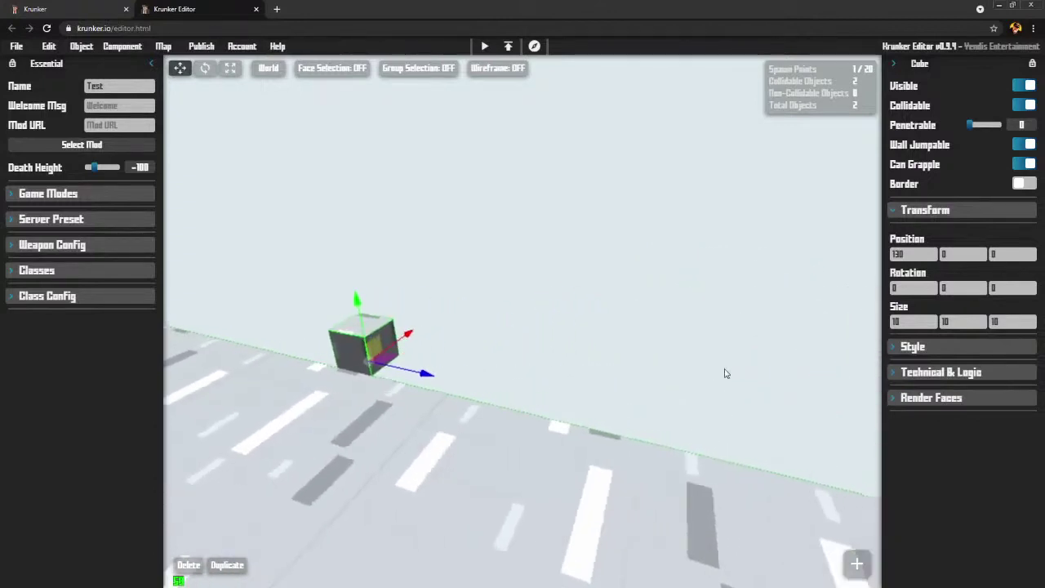
click(232, 69)
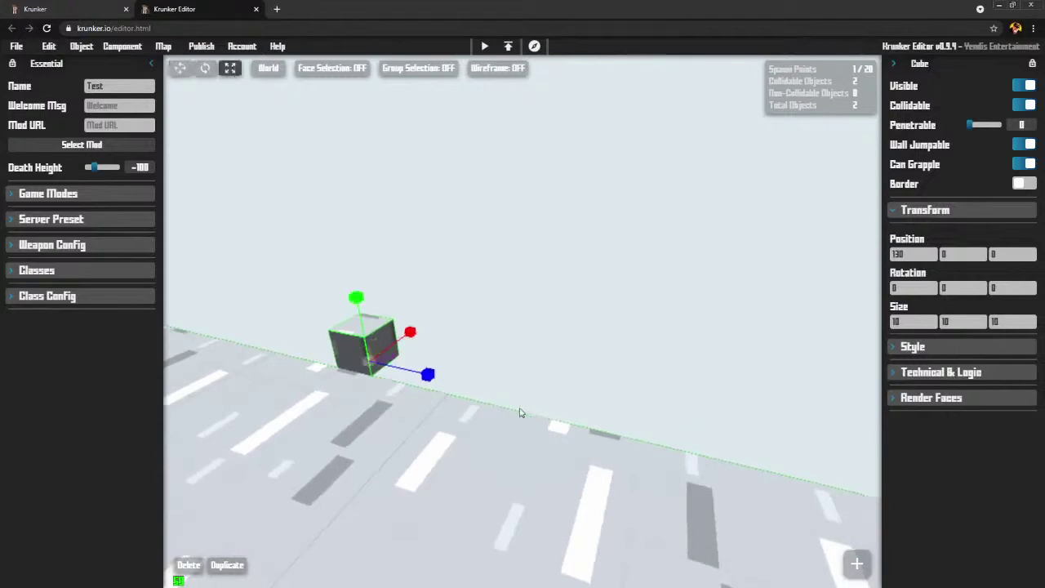
key(a)
drag(513, 377, 815, 457)
right_drag(594, 473, 388, 449)
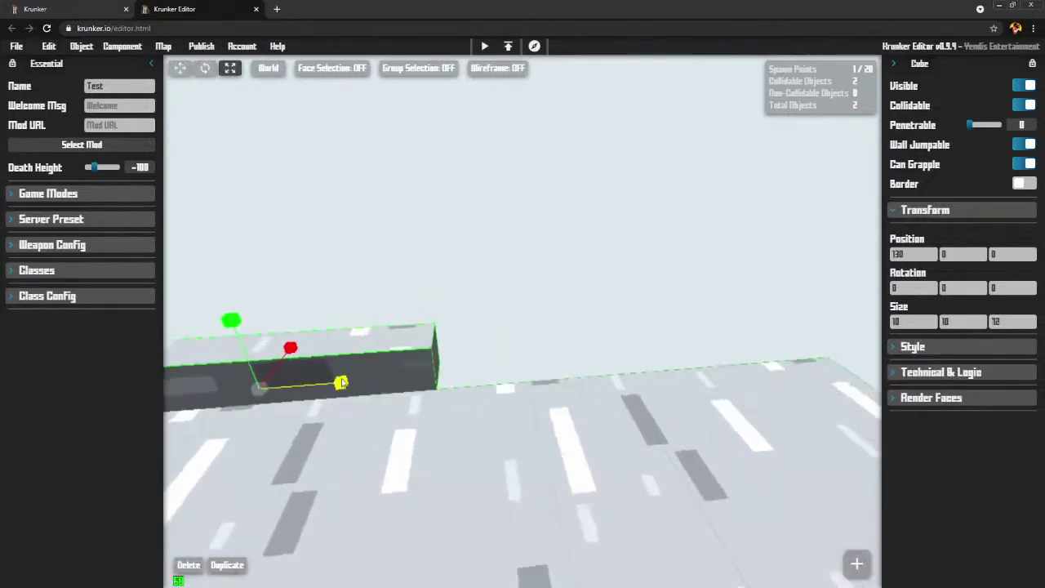
drag(341, 383, 840, 395)
right_drag(599, 463, 117, 434)
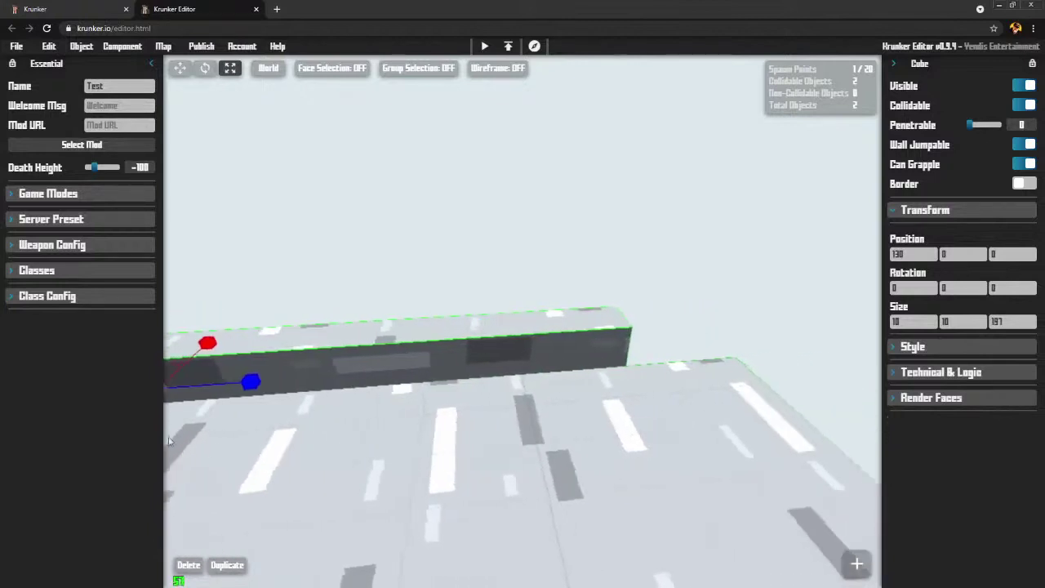
drag(247, 383, 497, 382)
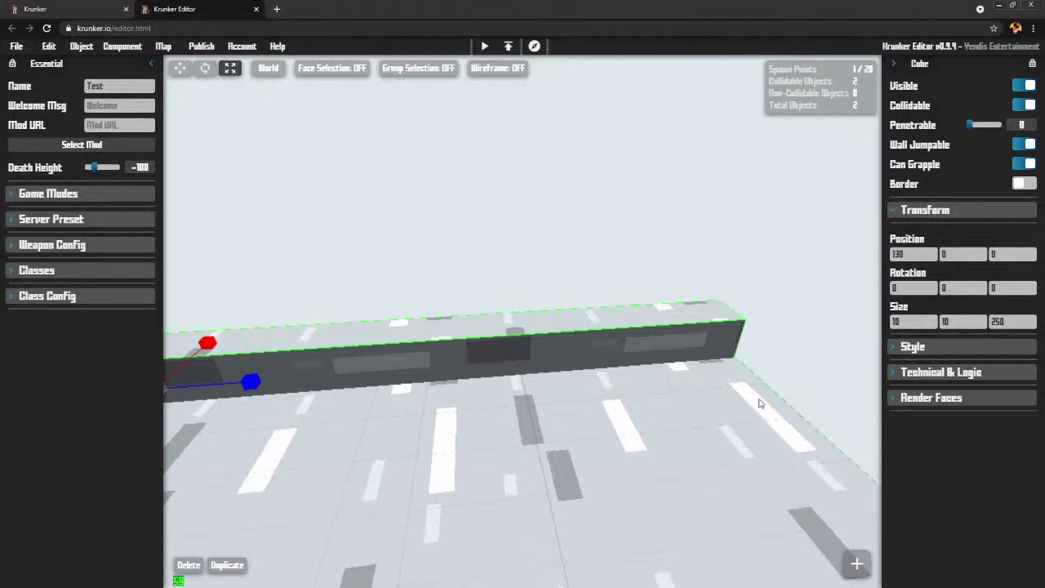
Increase the edge cube's Y size to 100 so that it forms a tall wall
right_drag(761, 403, 775, 387)
key(a)
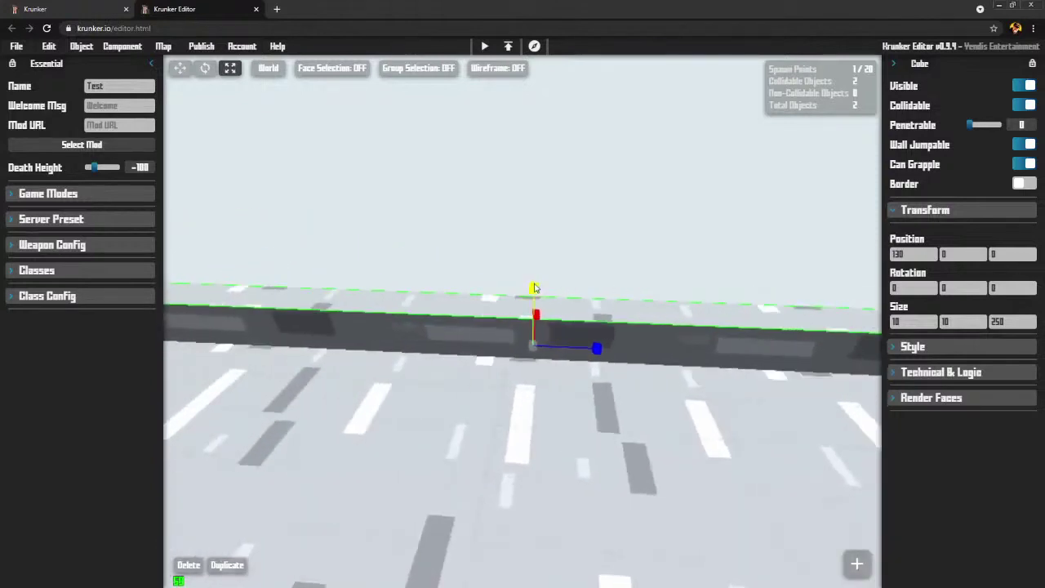
drag(536, 289, 544, 196)
drag(543, 196, 545, 121)
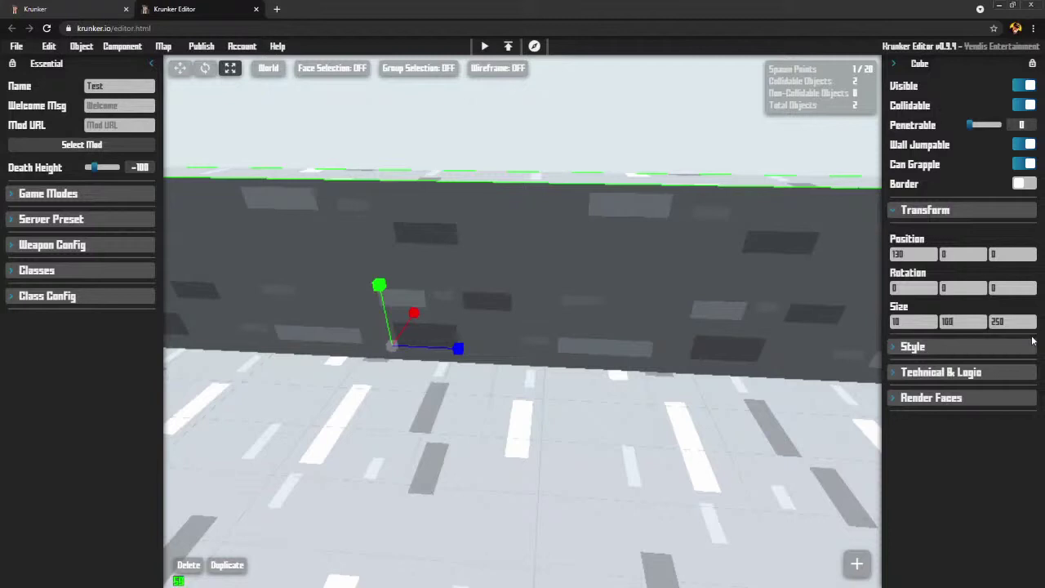
key(Return)
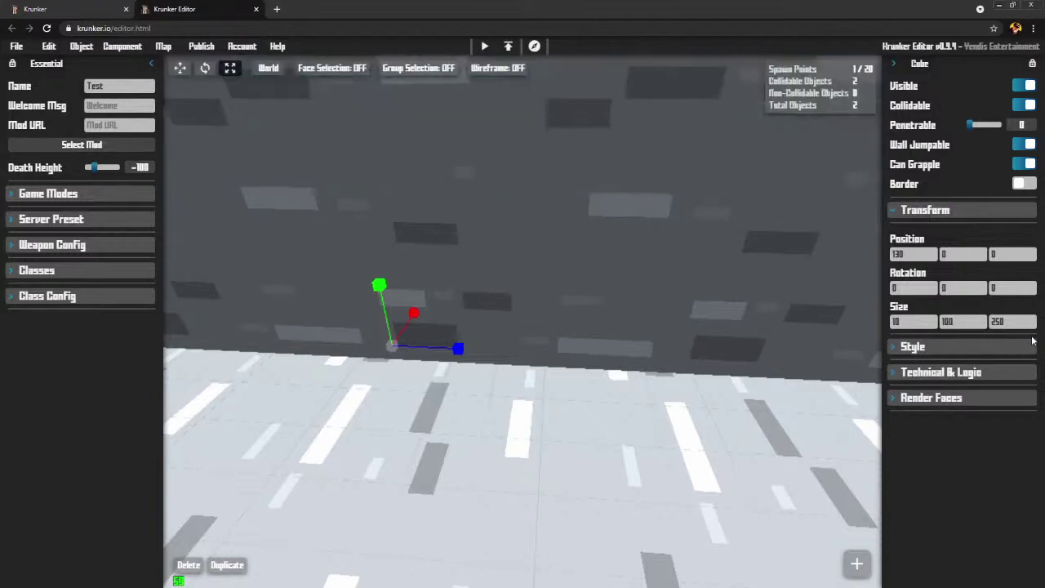
Turn off Visible for the wall at X 130 while leaving it collidable
right_drag(771, 453, 614, 359)
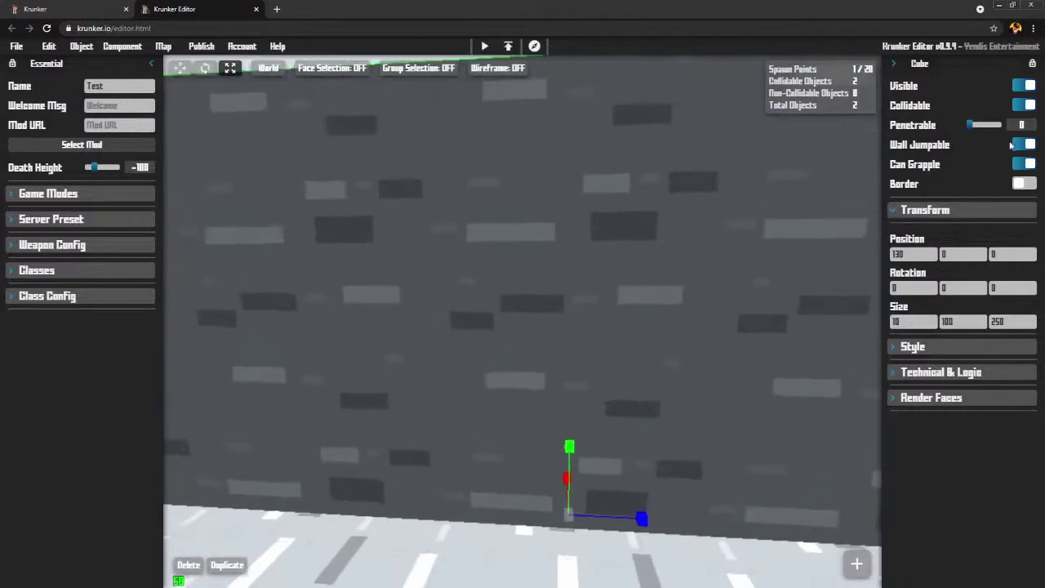
click(1030, 86)
right_drag(752, 330, 752, 330)
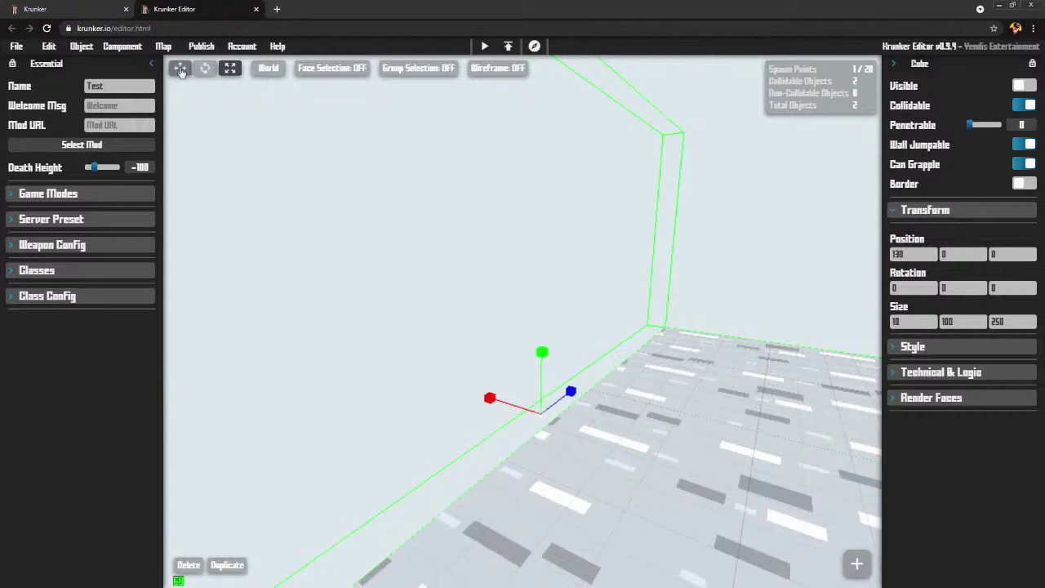
Duplicate the invisible wall and move the copy along the X axis to -130, at the floor's opposite edge
click(180, 69)
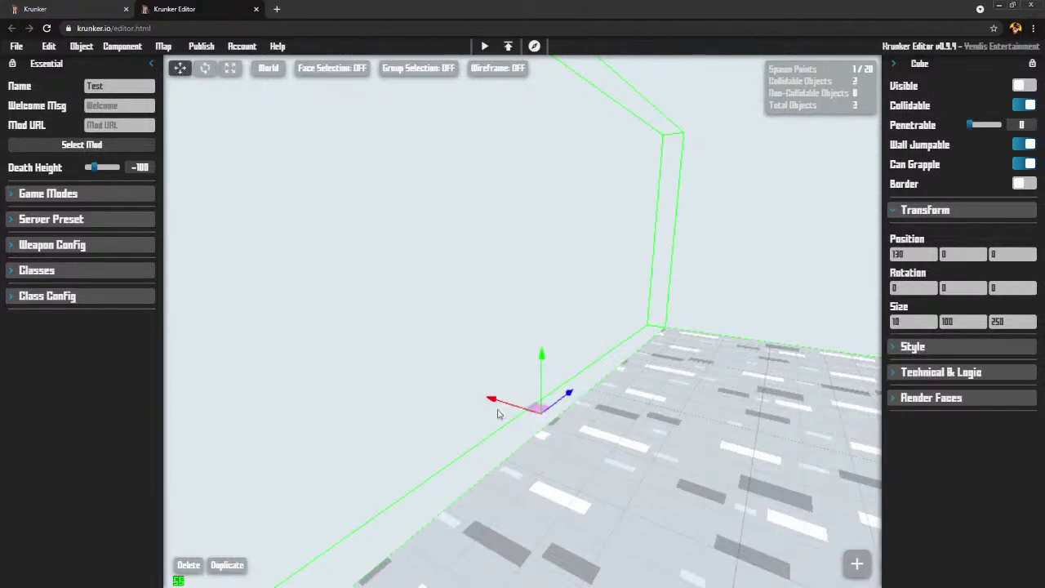
drag(495, 399, 746, 483)
right_drag(700, 378, 663, 384)
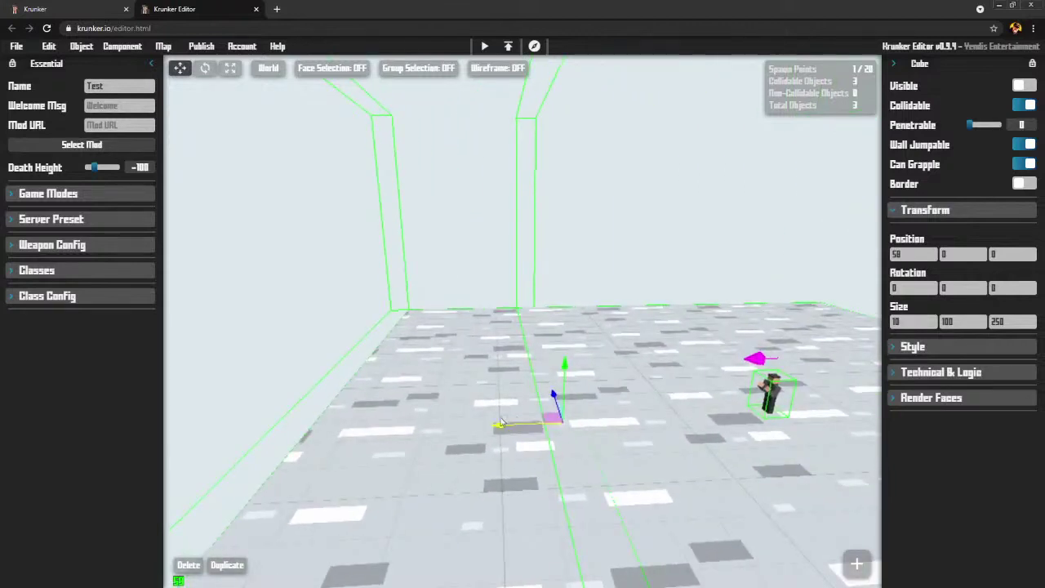
drag(500, 426, 620, 388)
key(d)
right_drag(514, 406, 524, 367)
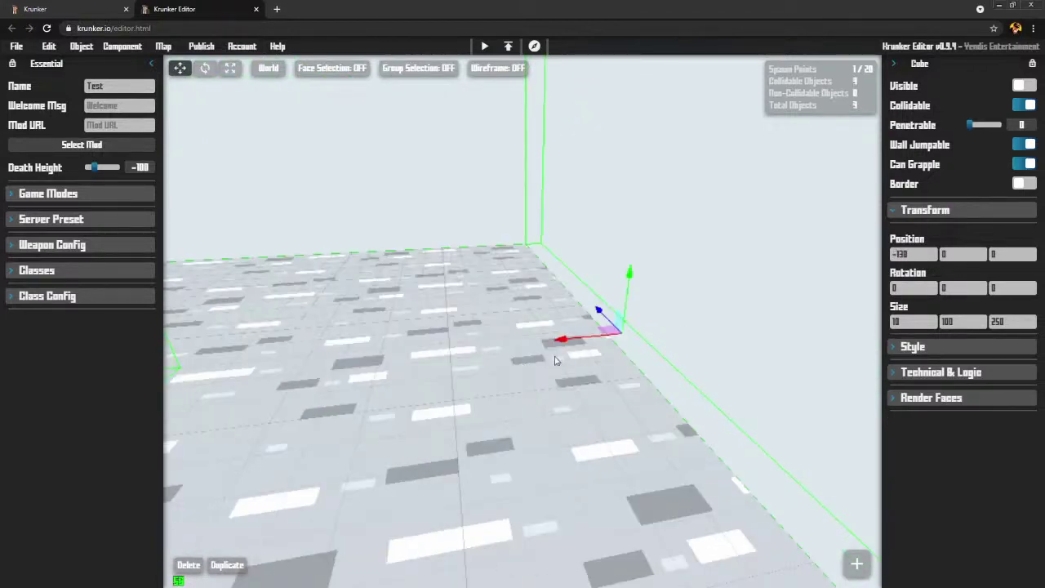
Duplicate the wall again, move the copy to X 2, and turn it crosswise with X size 250 and Z size 10
drag(563, 343, 173, 390)
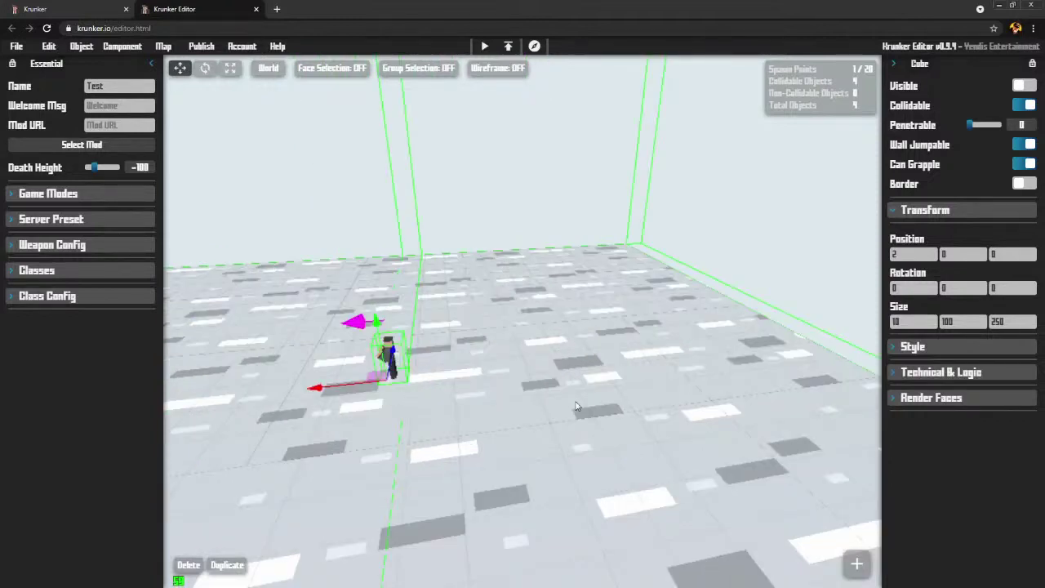
key(r)
key(d)
mouse_move(662, 382)
right_down()
mouse_move(392, 392)
mouse_move(663, 379)
right_up()
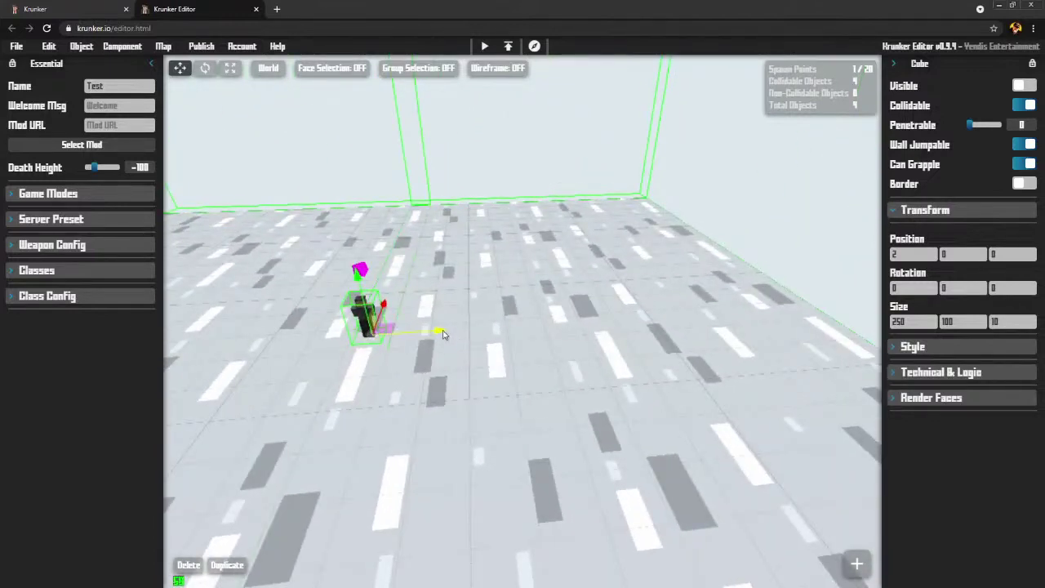
Move the crosswise invisible wall along the Z axis to 130, at the floor's edge
drag(443, 335, 779, 329)
key(d)
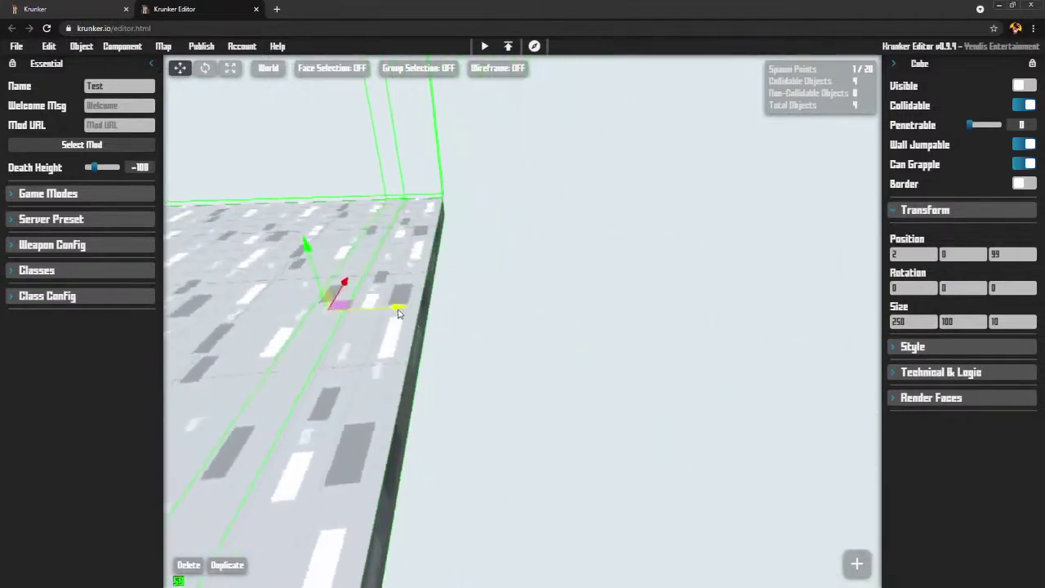
drag(399, 314, 505, 310)
key(a)
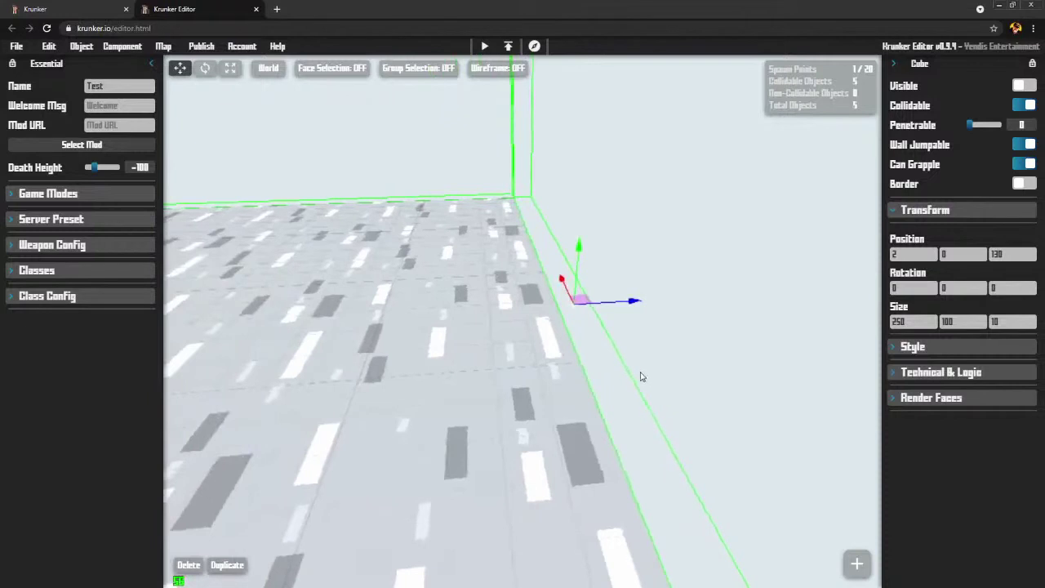
Place a duplicate of the crosswise wall at Z -130 to close off the floor's remaining edge
drag(633, 302, 329, 349)
key(a)
key(a)
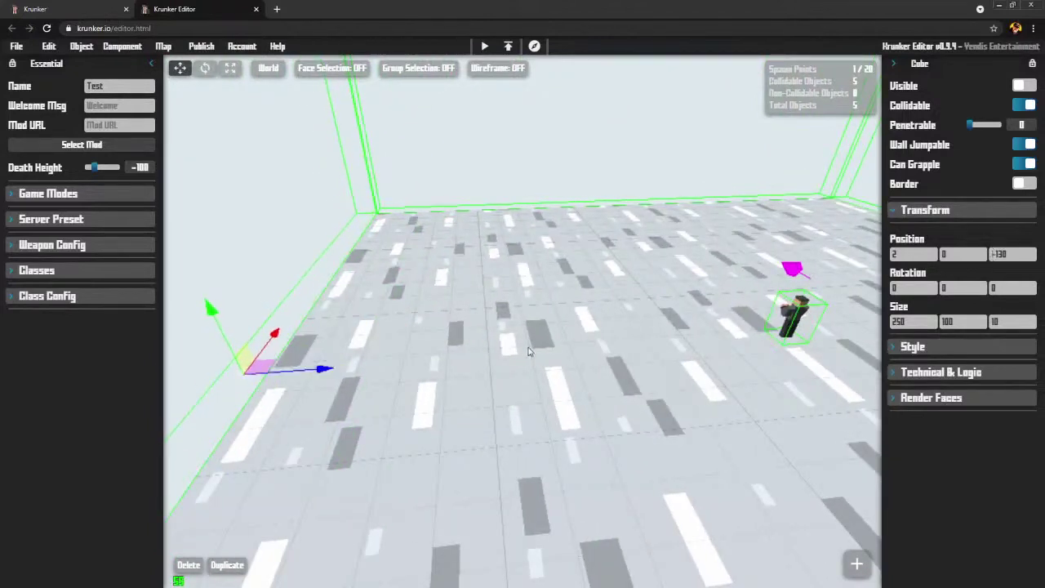
Playtest the map in the sandbox by walking against the invisible walls at the floor's edges, and return to the editor
click(484, 46)
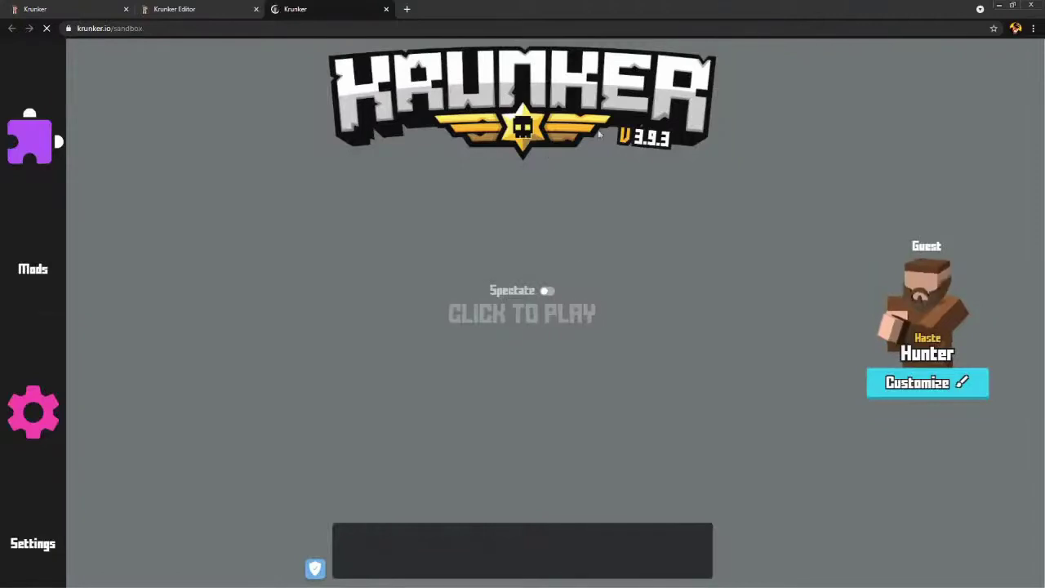
click(576, 310)
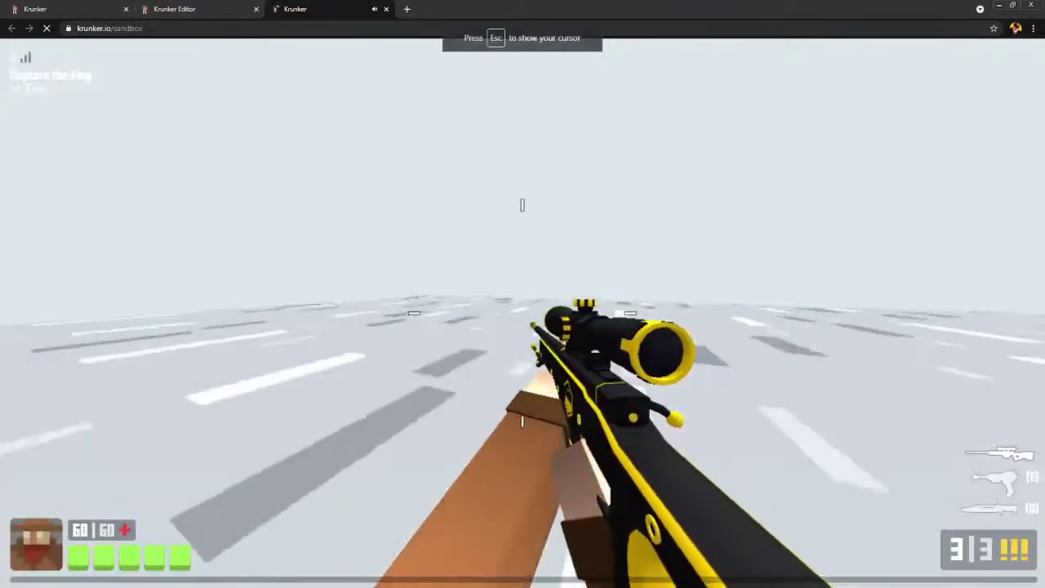
key(w)
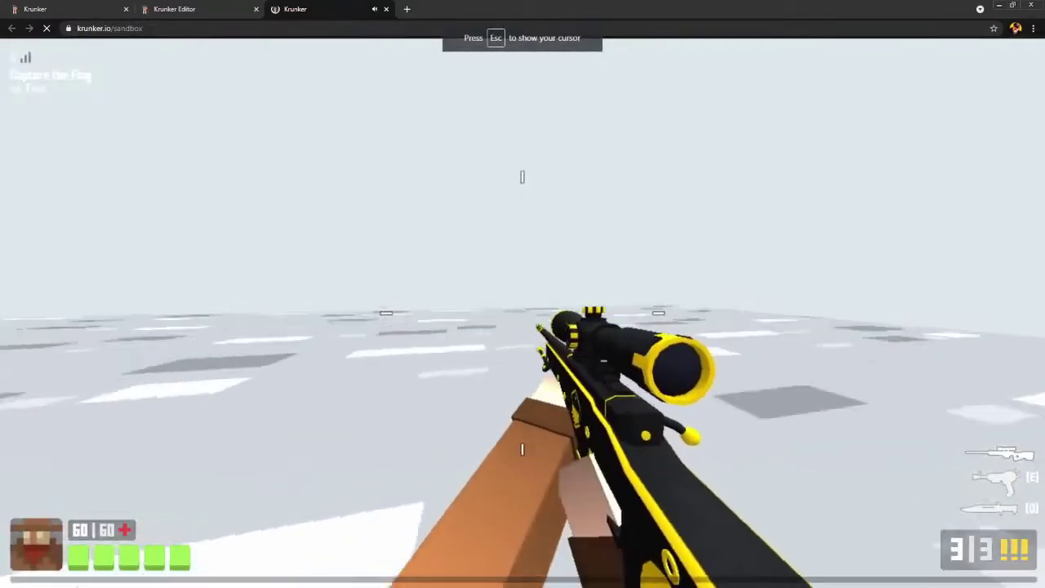
key(w)
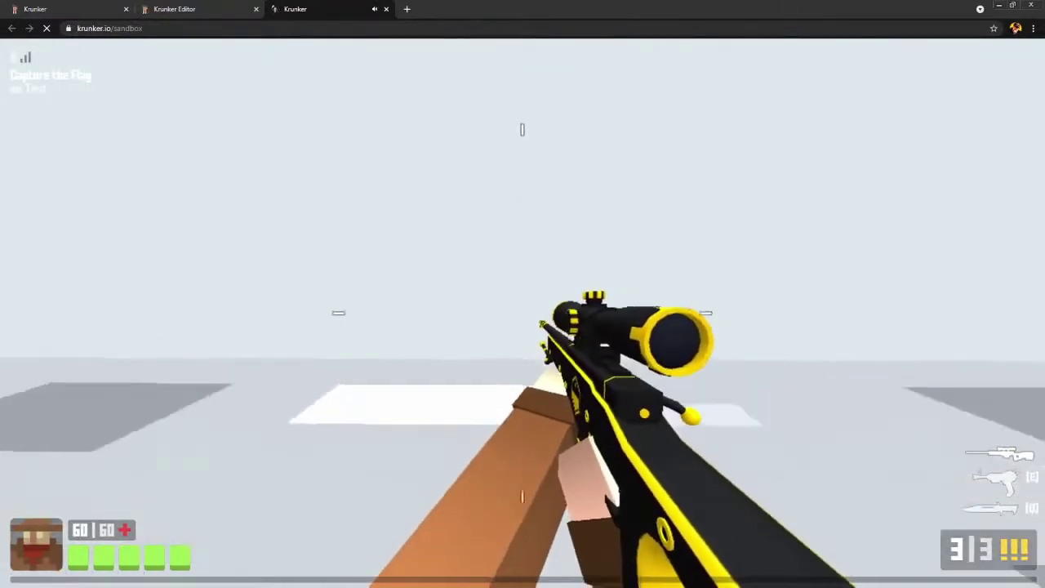
key(w)
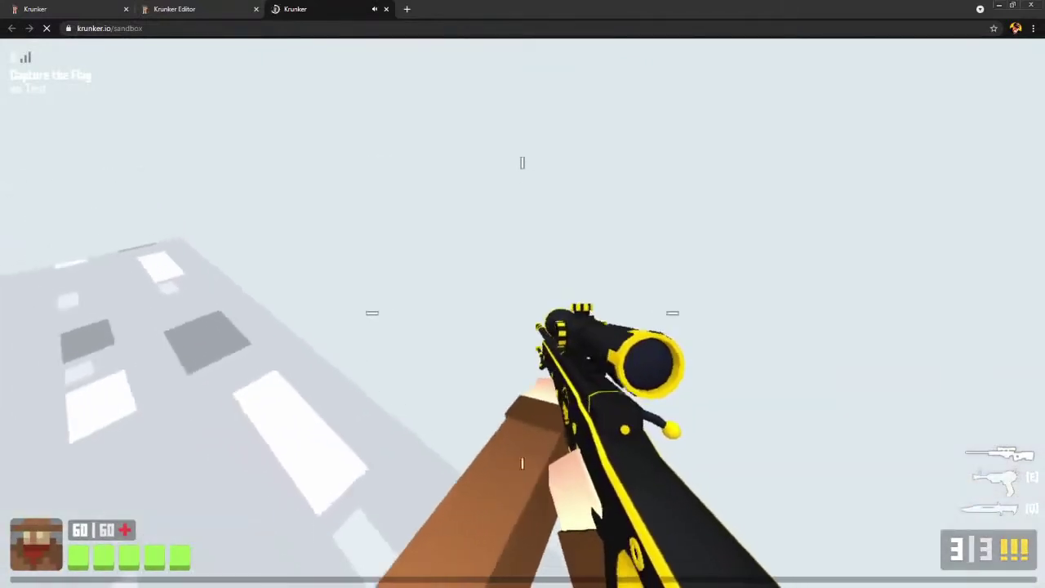
key(w)
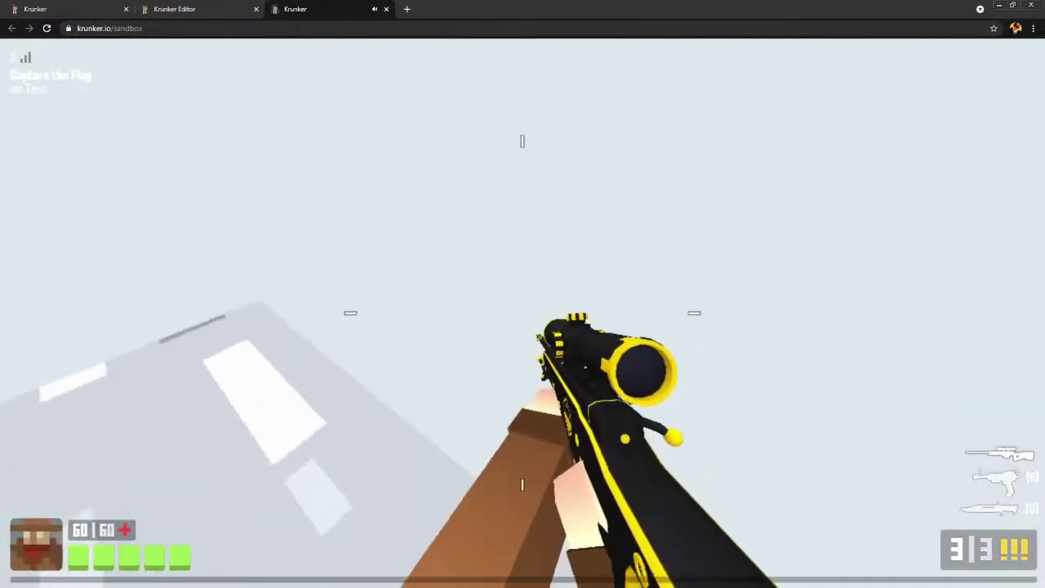
key(w)
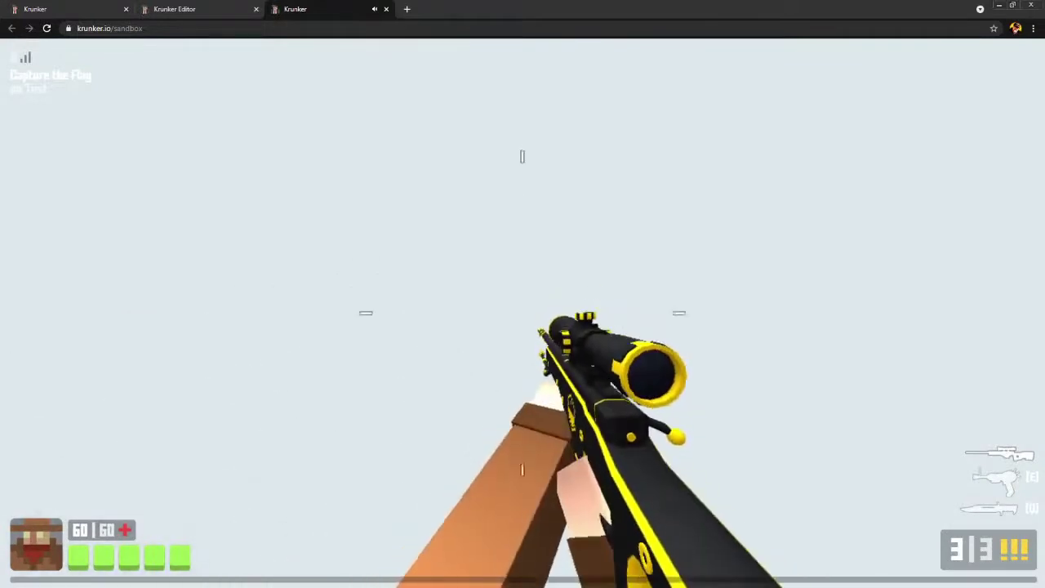
key(w)
key(a)
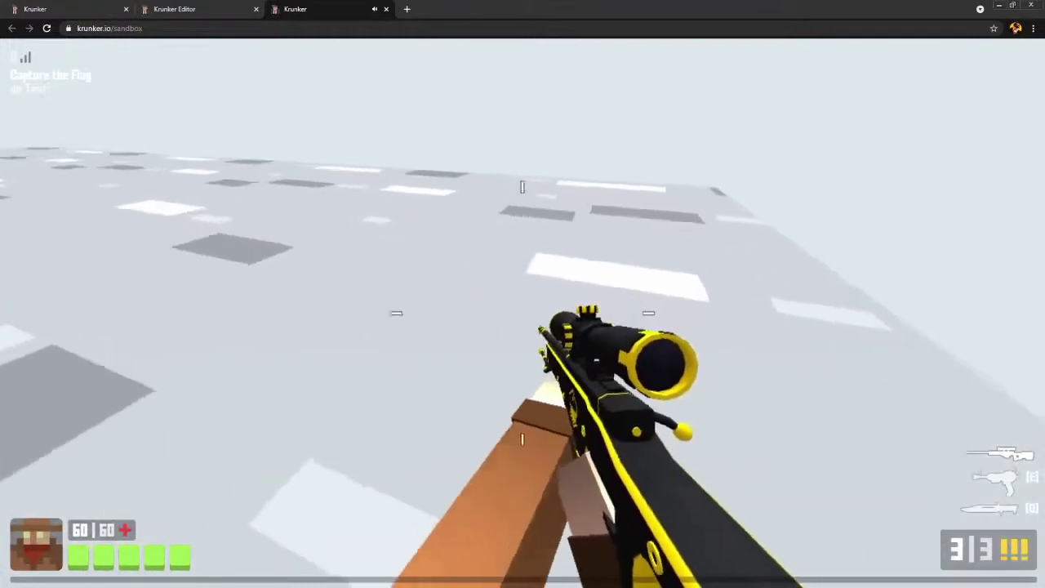
key(Escape)
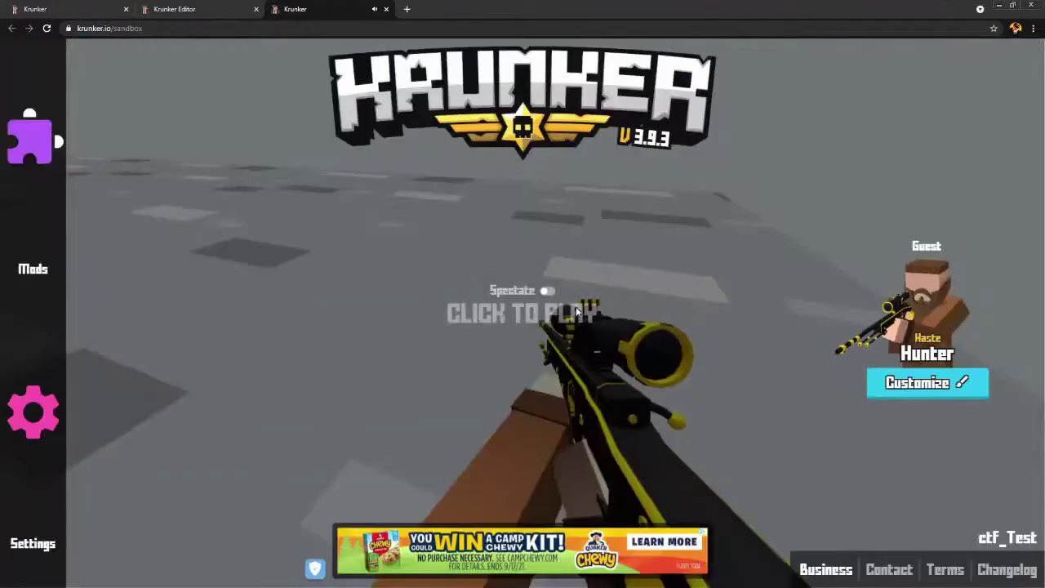
click(188, 8)
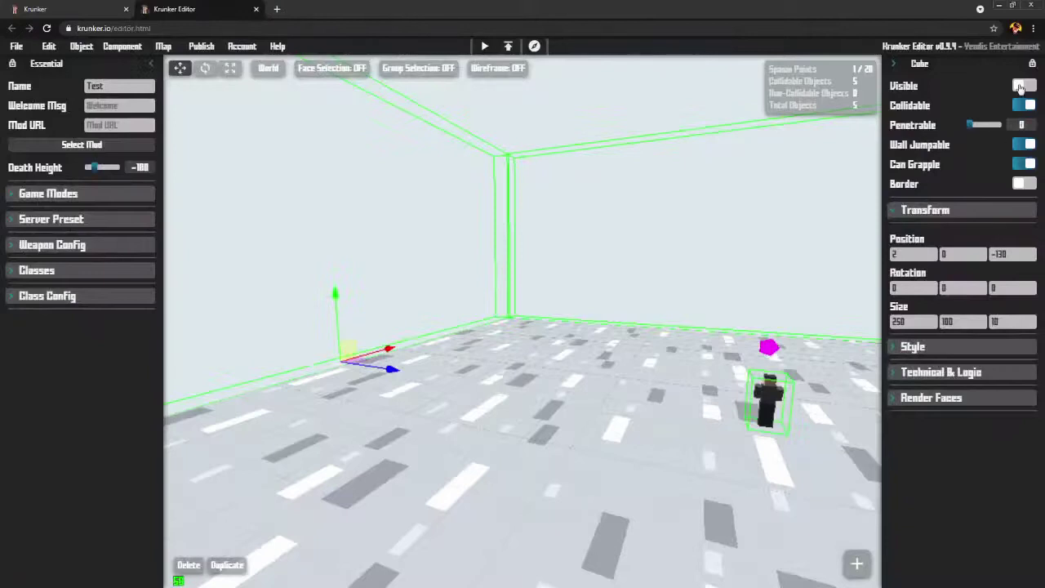
Make the wall at Z -130 visible and hide it again
click(1020, 86)
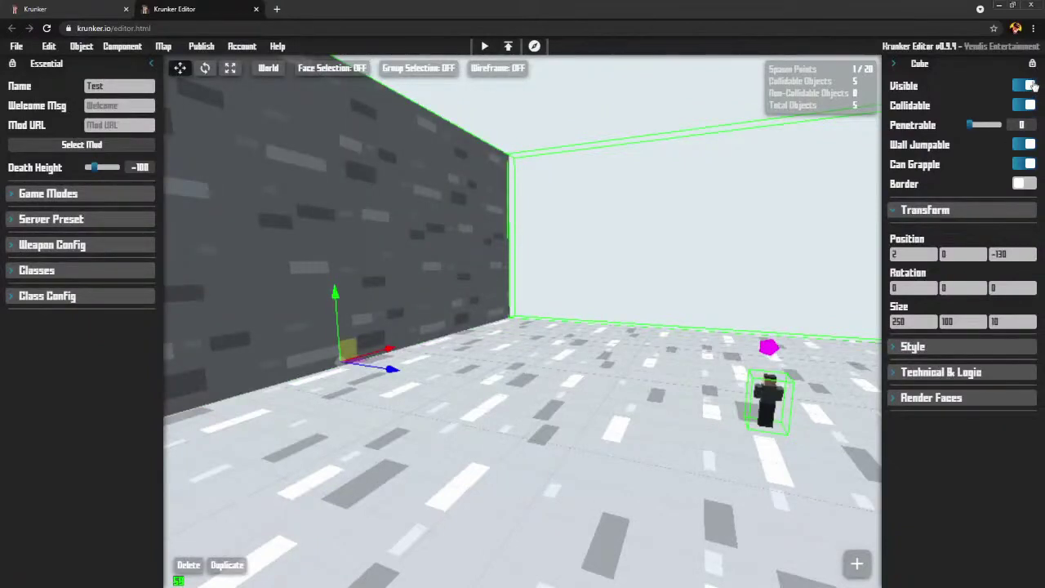
click(1026, 86)
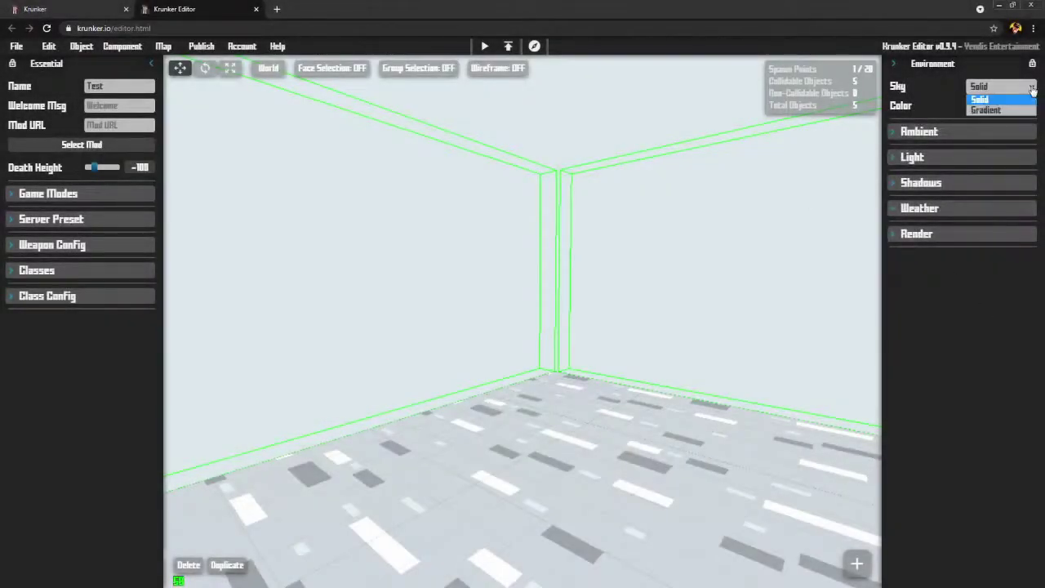
Set the environment's sky to Gradient and enable its cloud texture
click(998, 110)
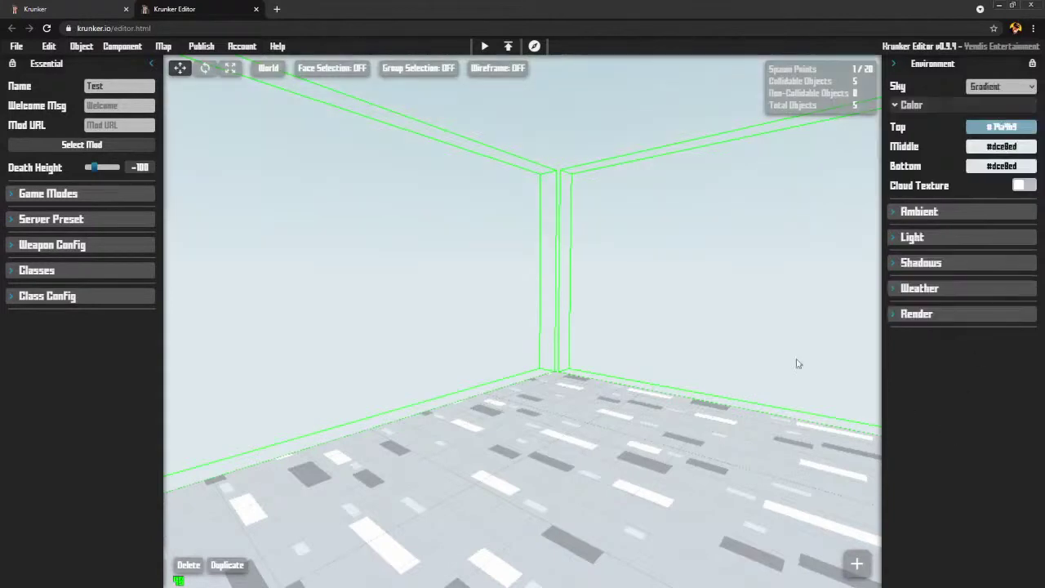
right_drag(757, 332, 727, 351)
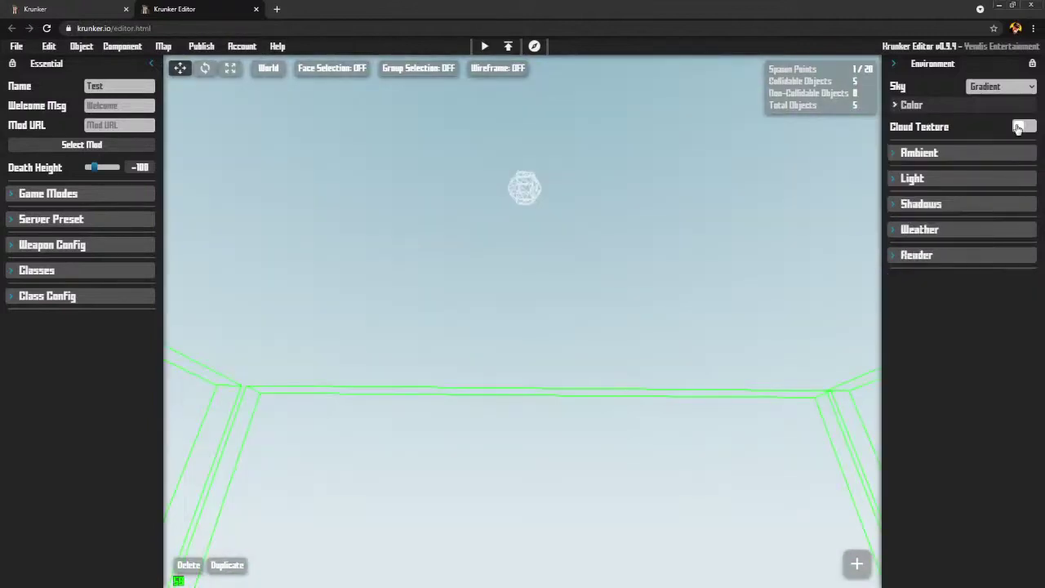
click(1020, 127)
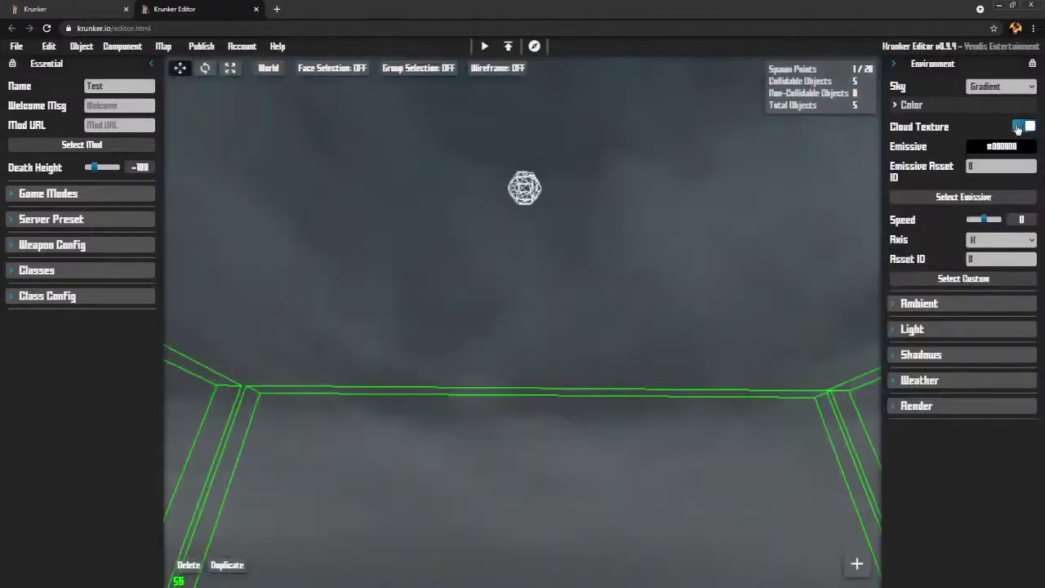
Set the top color of the sky gradient to #465FBC
click(907, 104)
mouse_move(906, 144)
mouse_move(912, 146)
mouse_down()
mouse_move(922, 158)
mouse_move(923, 141)
mouse_move(878, 131)
mouse_move(921, 155)
mouse_up()
right_drag(779, 237, 498, 314)
key(w)
right_drag(653, 229, 690, 249)
right_drag(527, 319, 367, 258)
key(w)
mouse_move(782, 236)
right_down()
mouse_move(849, 233)
mouse_move(788, 245)
mouse_move(804, 204)
mouse_move(781, 236)
right_up()
key(w)
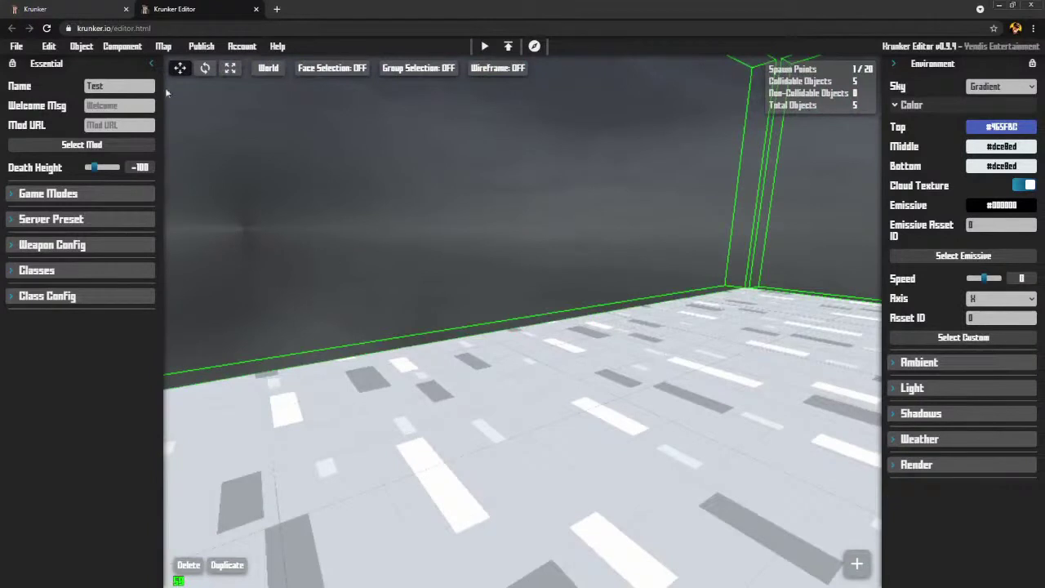
Enable the ocean component and change its water color to blue
click(118, 82)
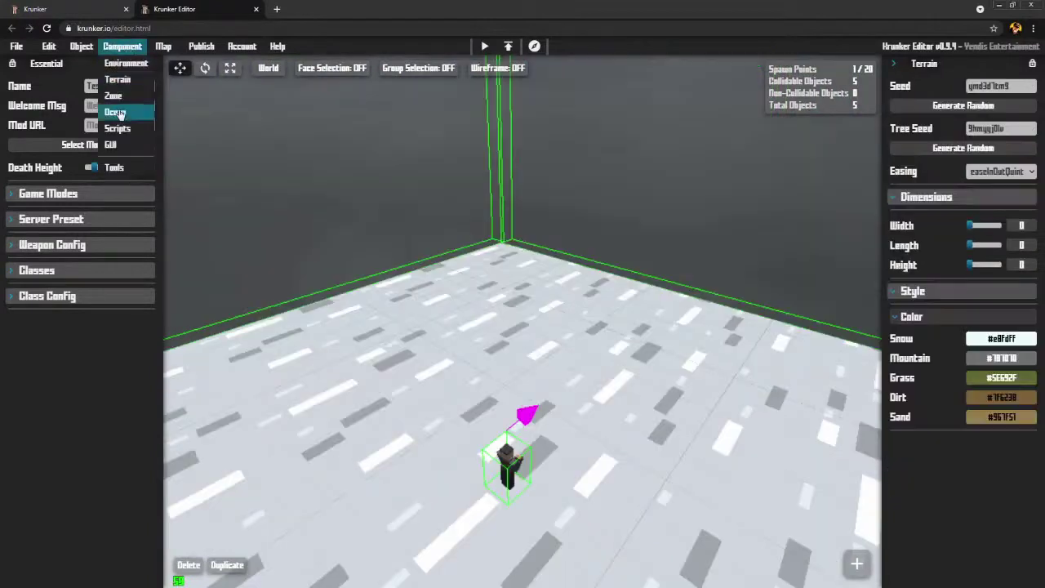
click(119, 111)
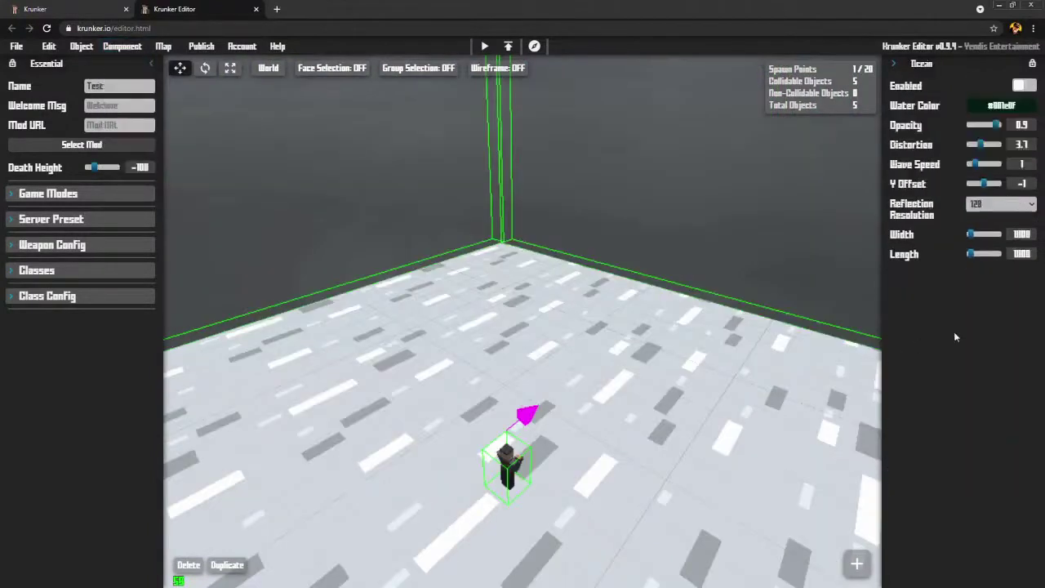
click(1020, 86)
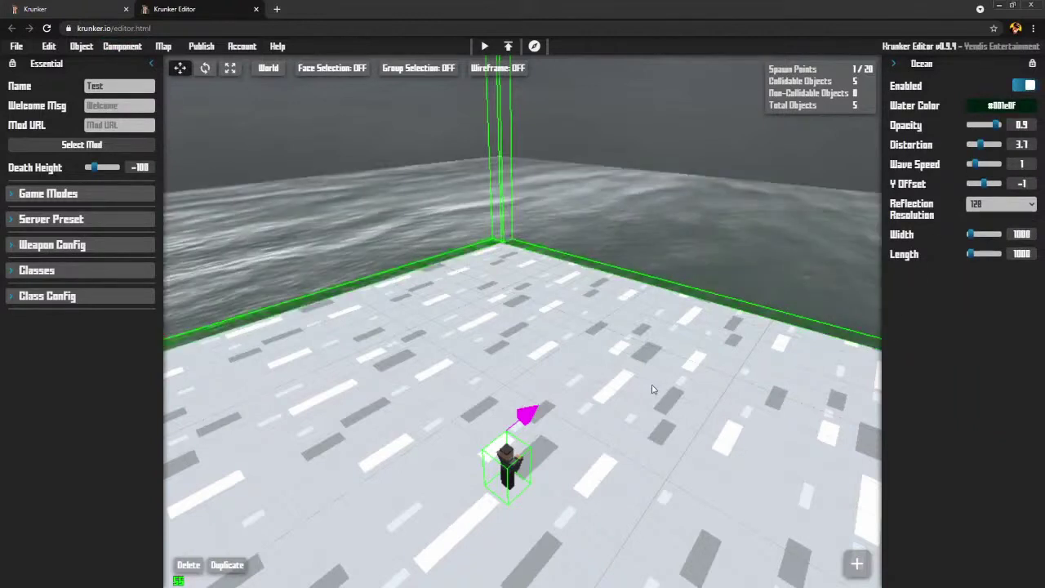
right_drag(652, 387, 706, 343)
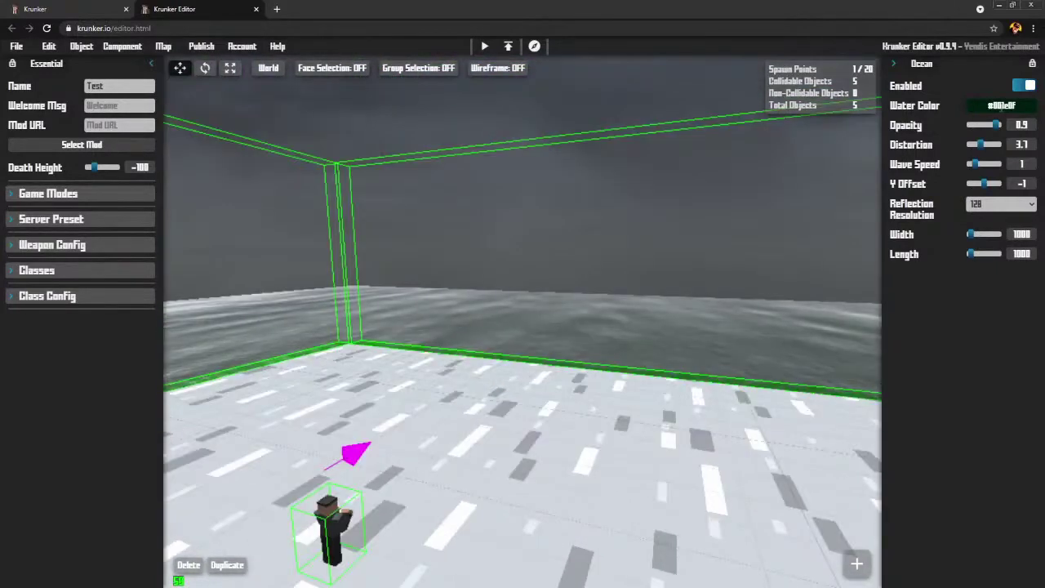
click(1002, 105)
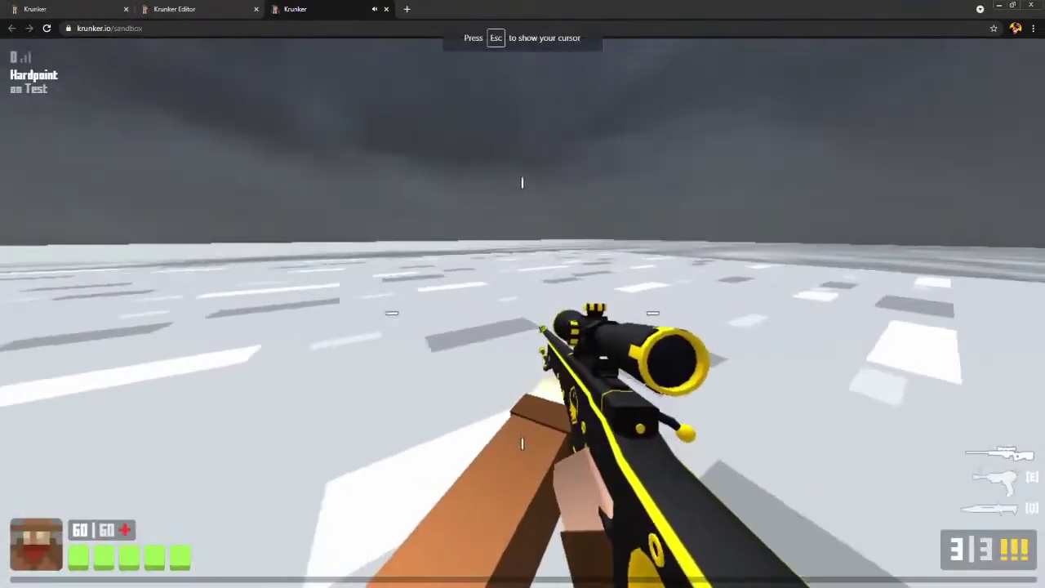
Playtest the map in the sandbox by walking along the floor's edges to inspect the ocean, and return to the editor
key(w)
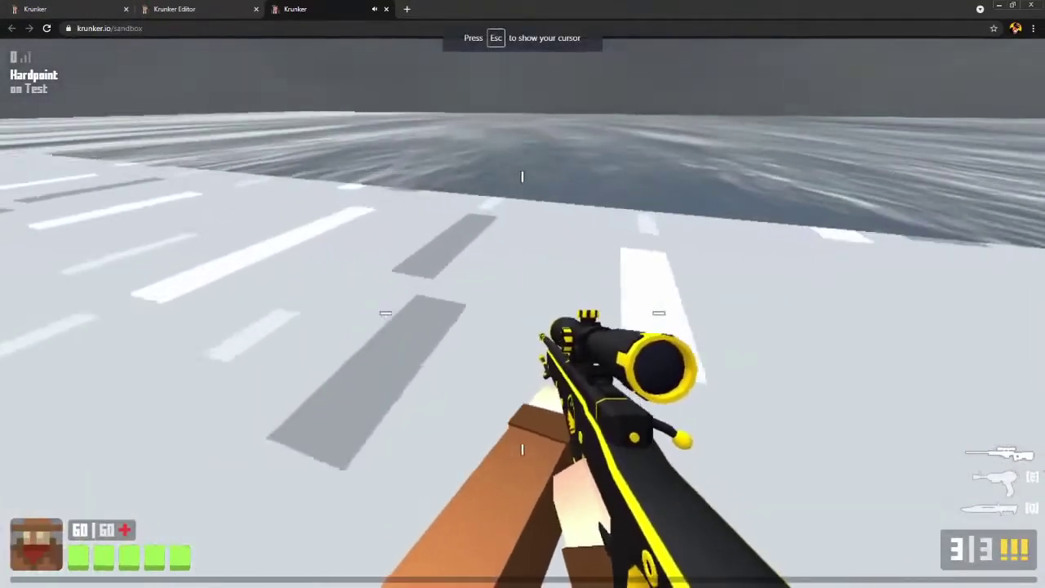
key(w)
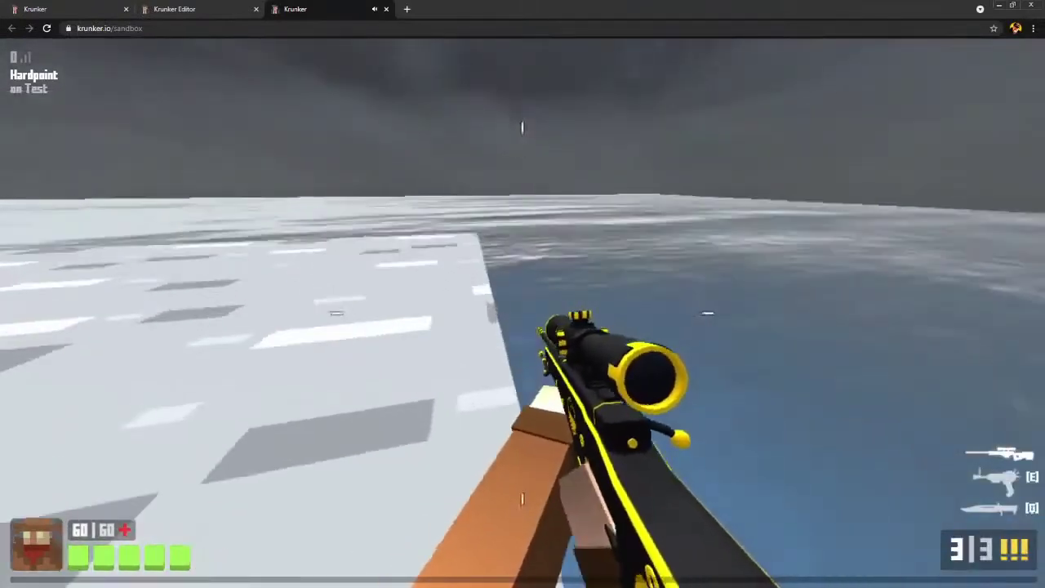
key(w)
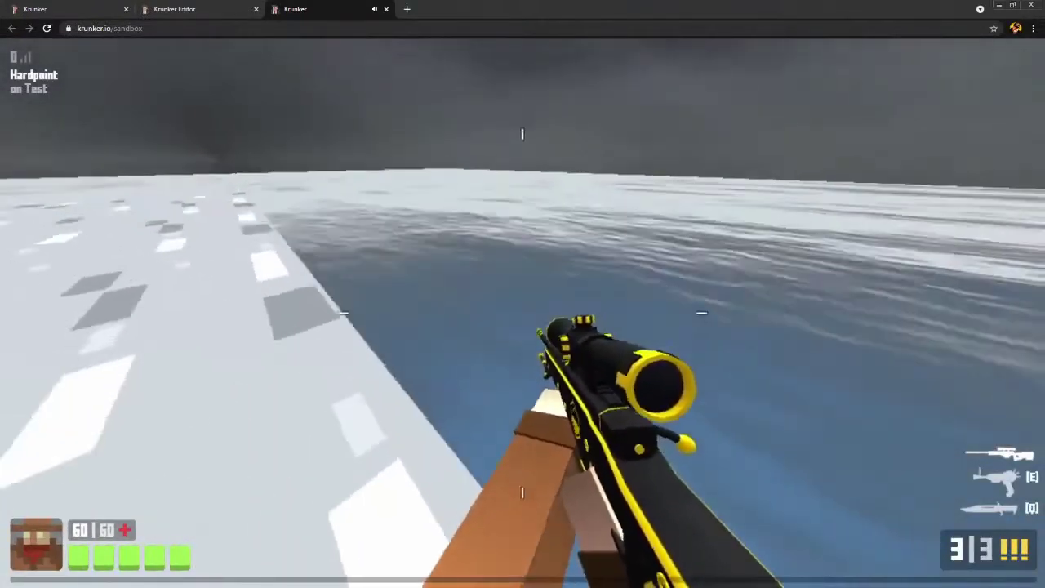
key(w)
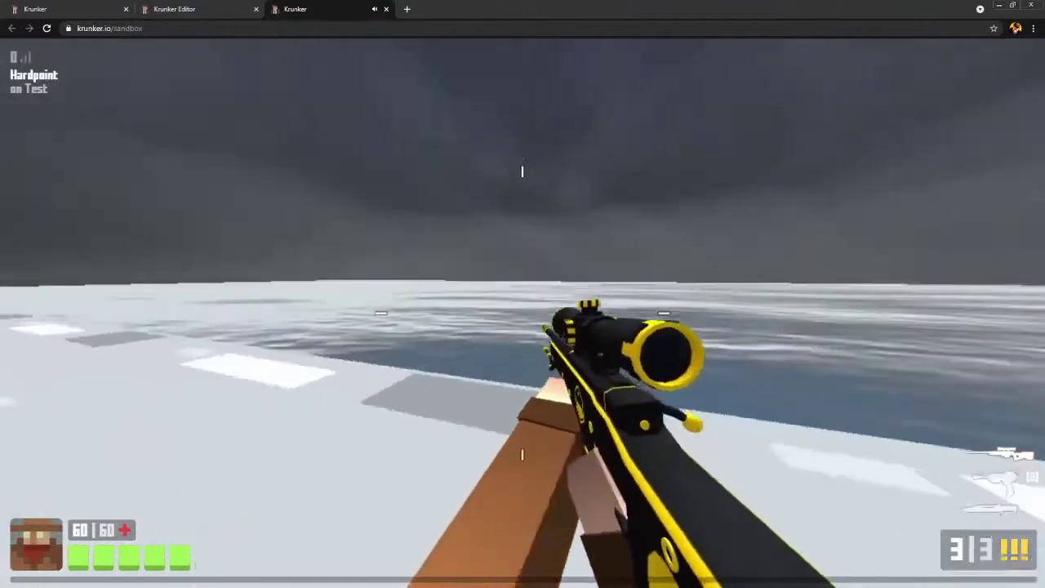
key(w)
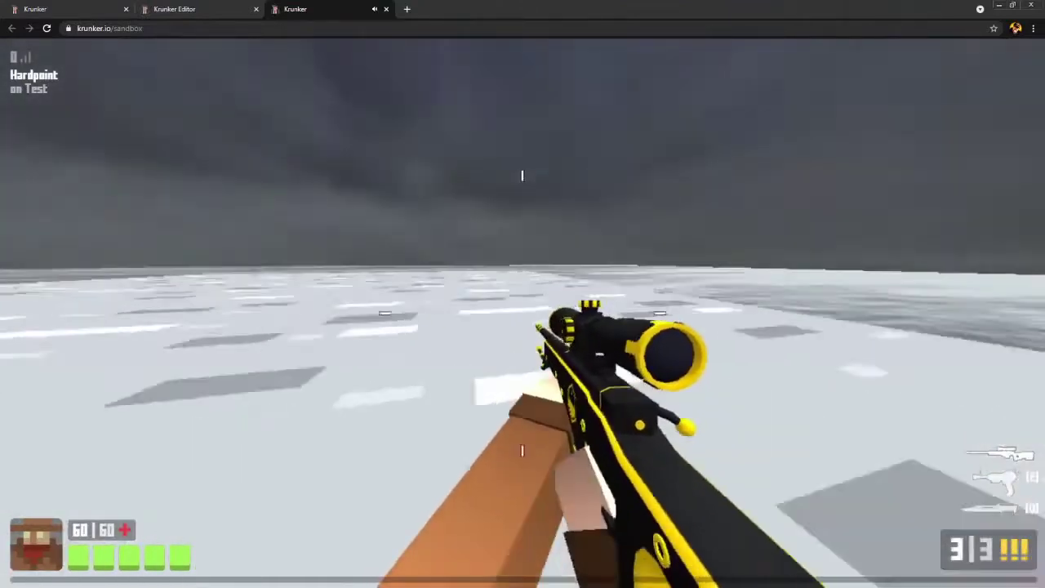
key(w)
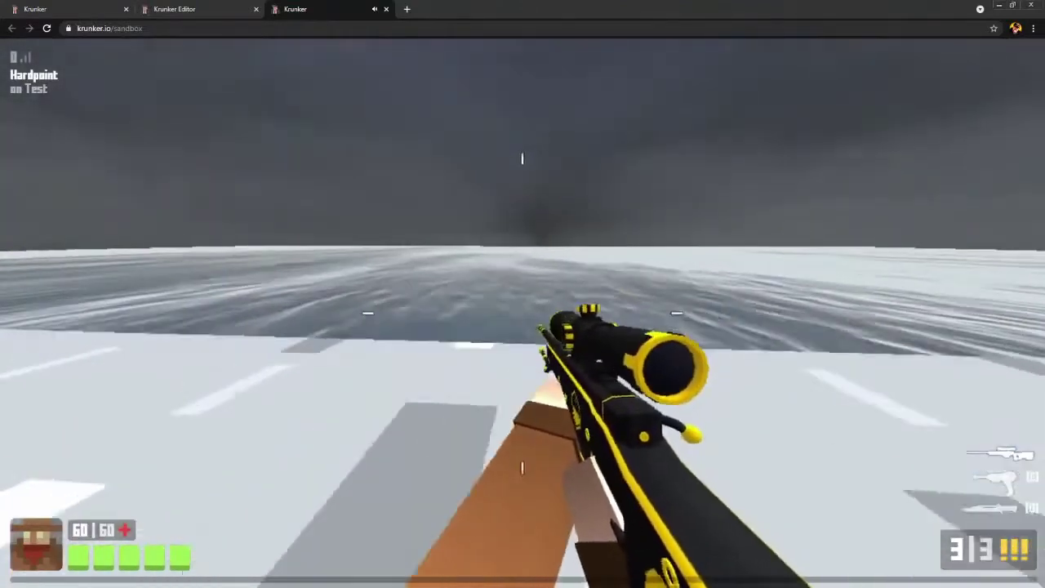
key(w)
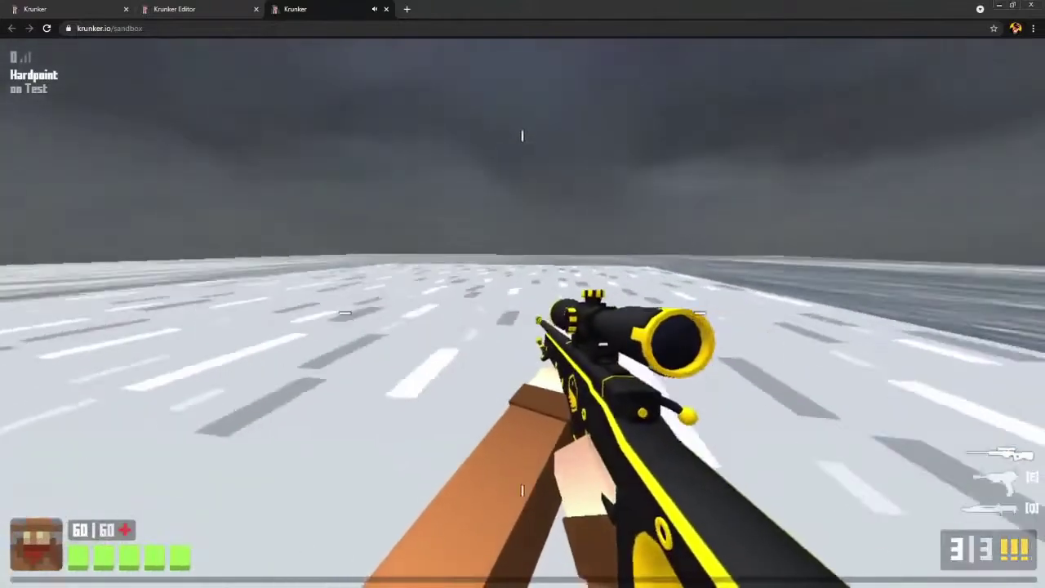
key(w)
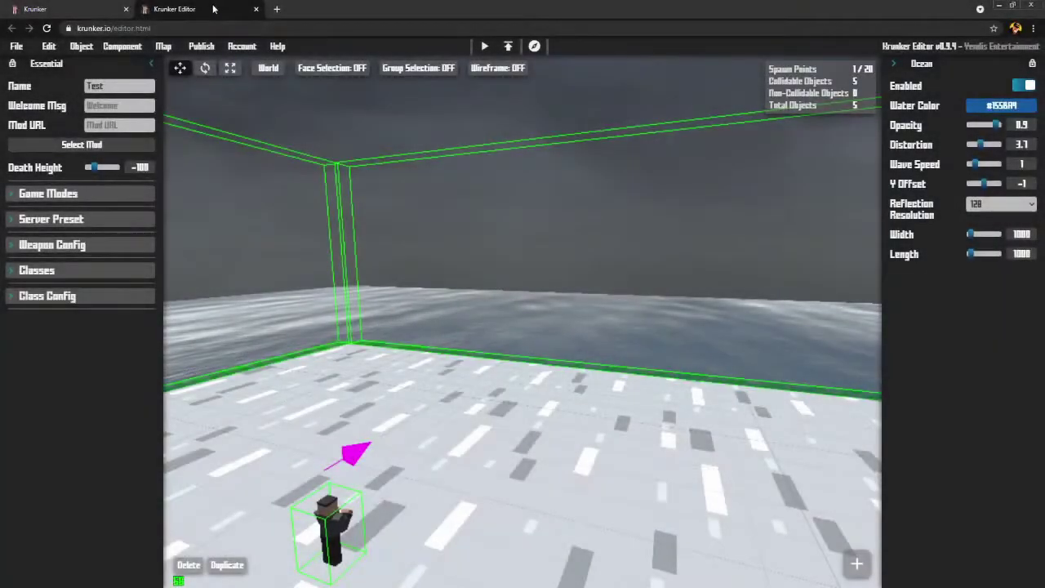
Add a cube in front of the spawn point at Z -63 and enlarge it to 47 wide and 22 high
right_drag(389, 282, 269, 289)
click(82, 49)
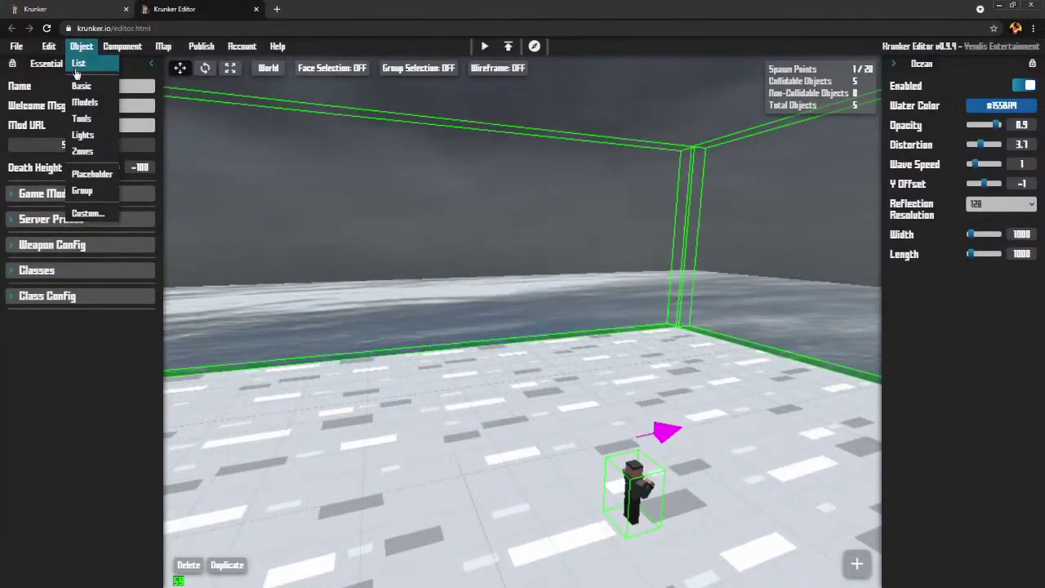
mouse_move(81, 89)
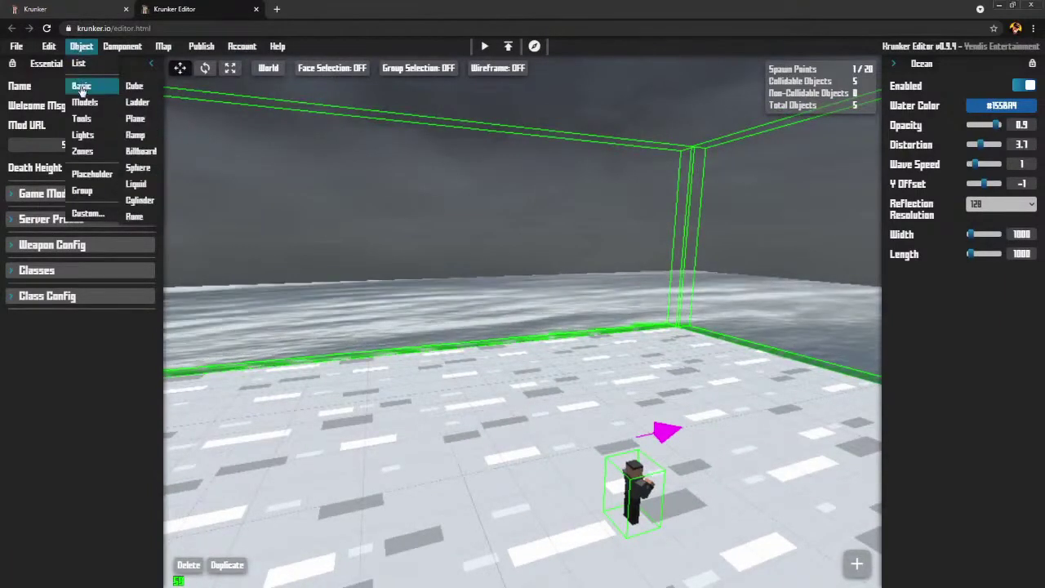
click(134, 86)
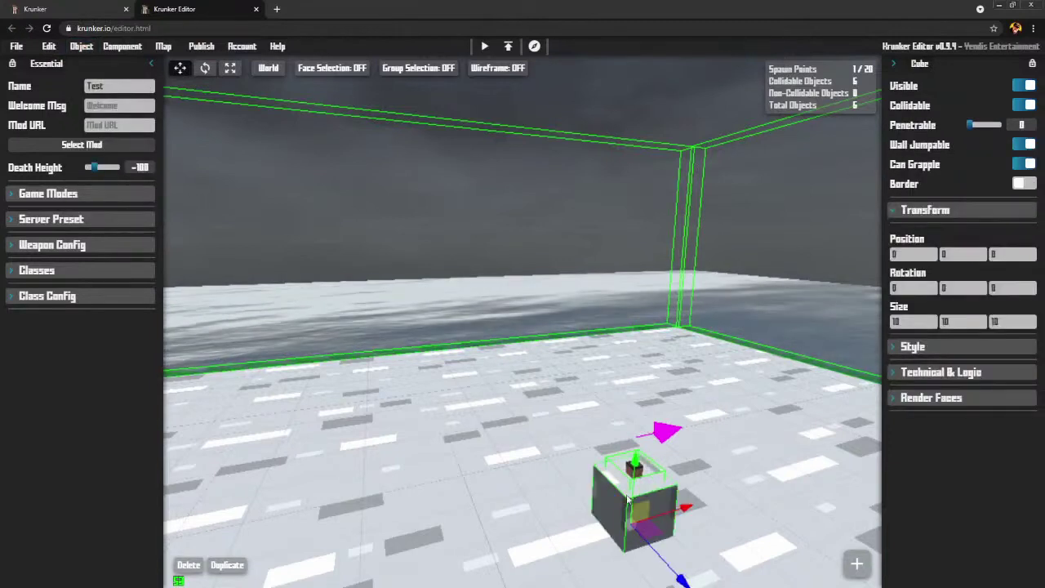
drag(681, 580, 488, 421)
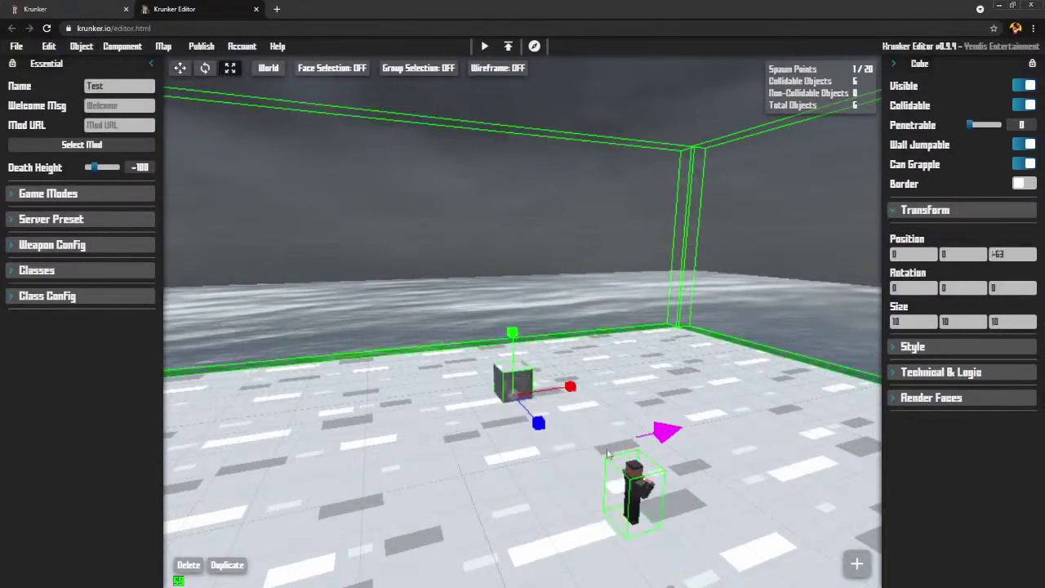
drag(582, 391, 661, 381)
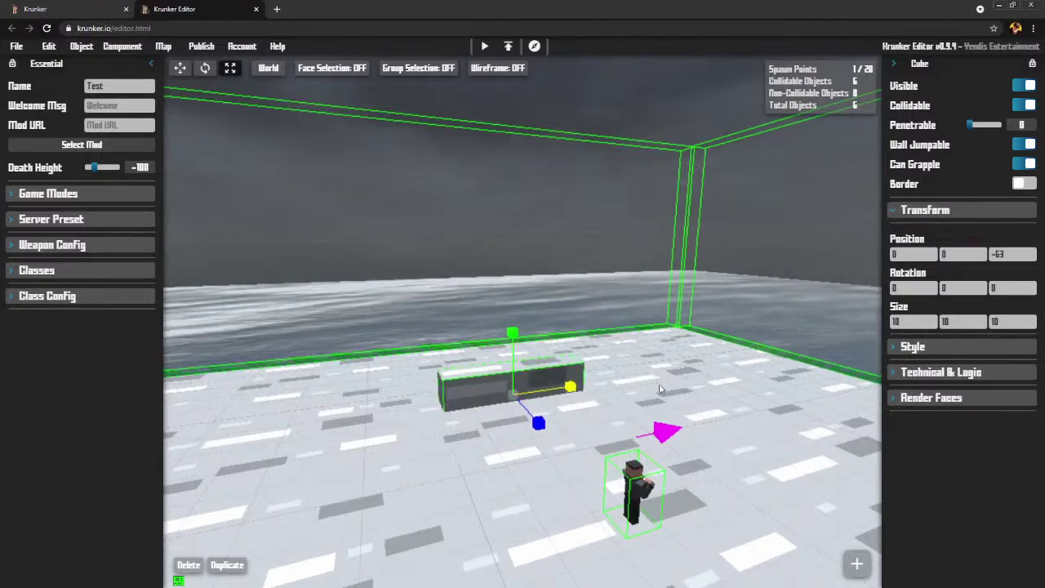
drag(511, 343, 515, 295)
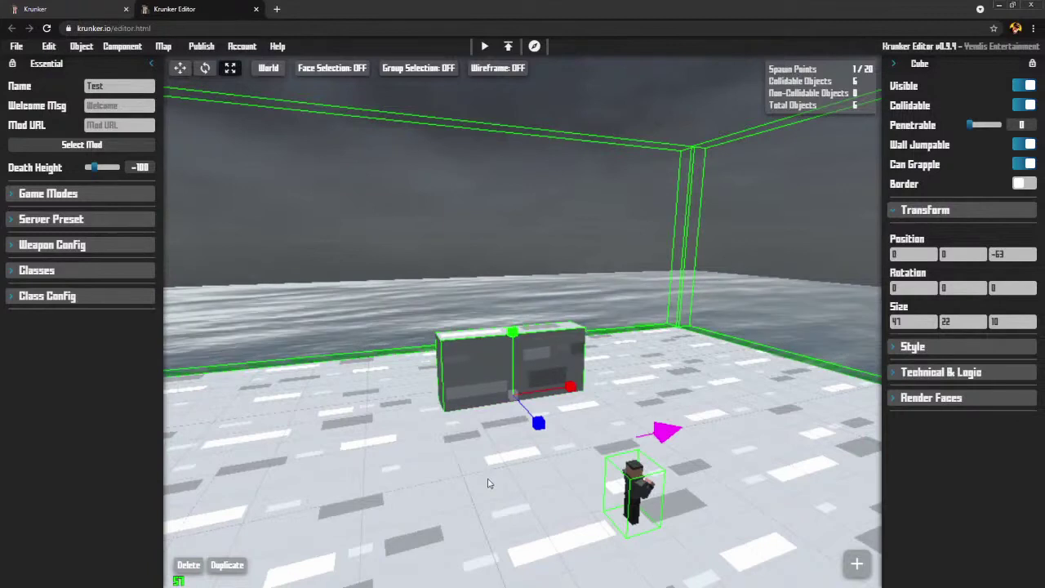
Add a second cube beside the large block at X -38, Z -63 and widen it to 28
drag(667, 552, 509, 406)
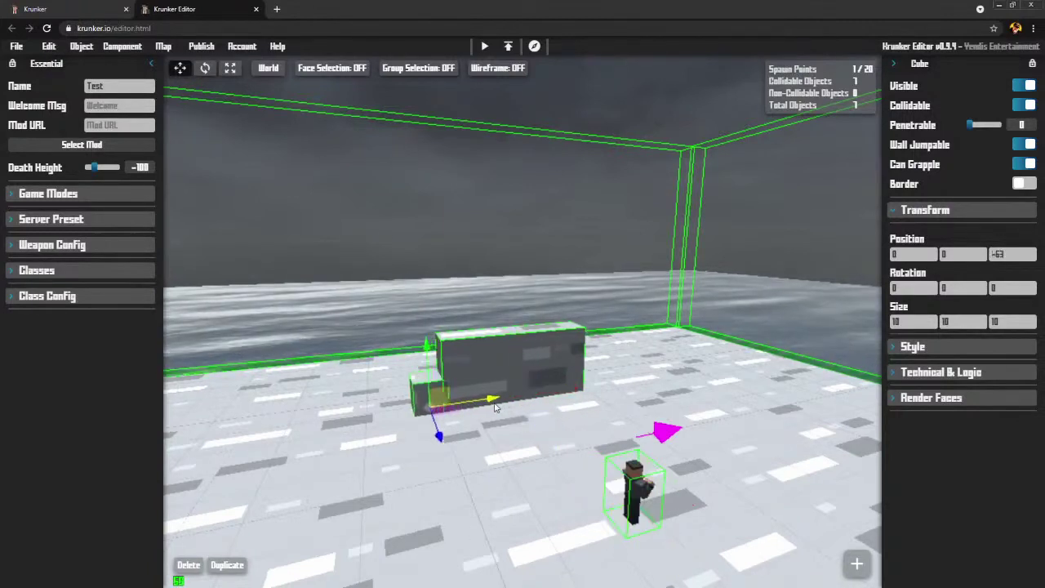
key(3)
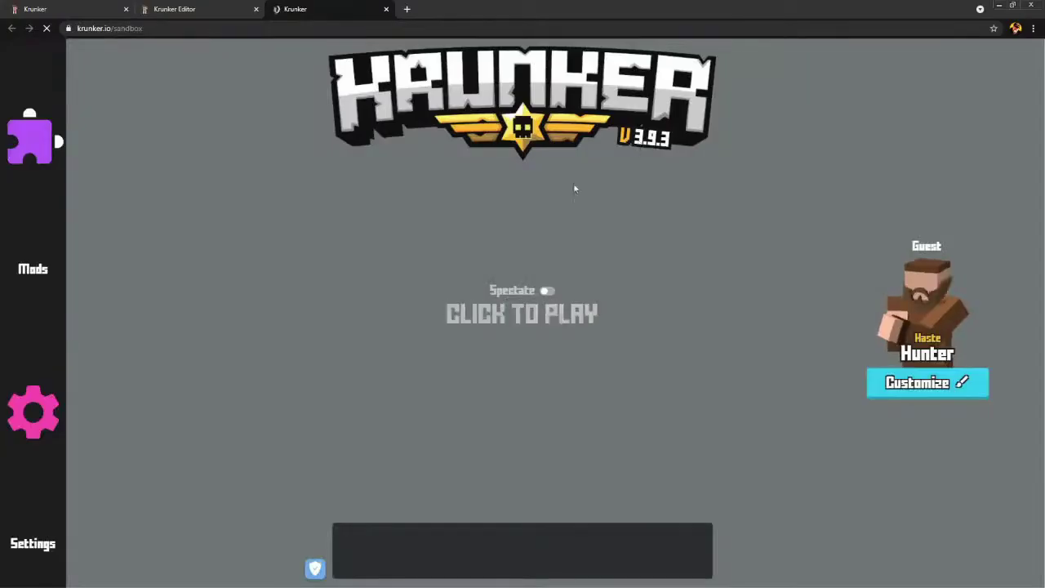
Playtest the two blocks in the sandbox by moving, jumping and shooting around them, and return to the editor
click(577, 189)
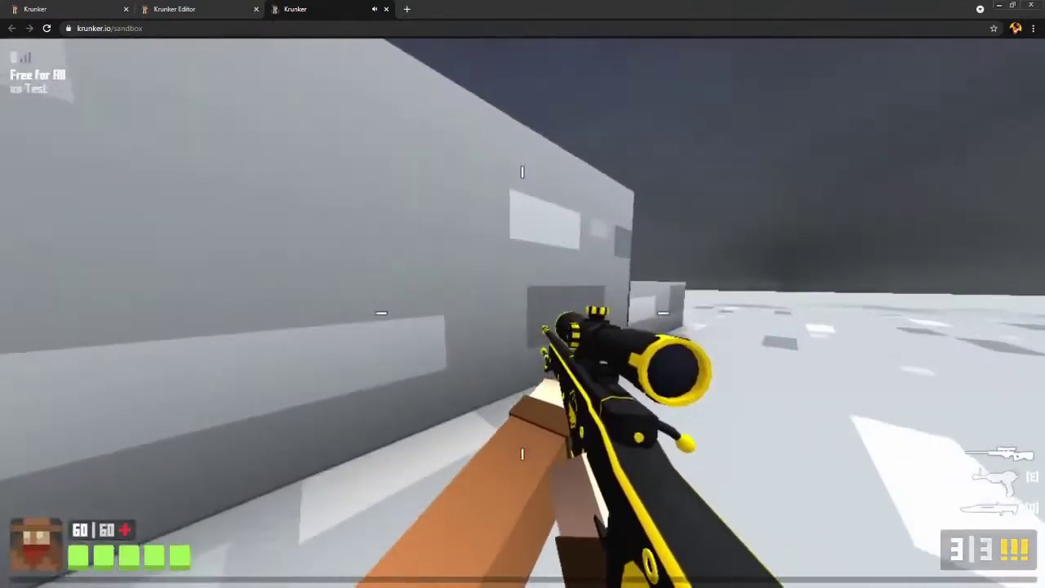
key(w)
key(space)
right_click(522, 312)
click(523, 312)
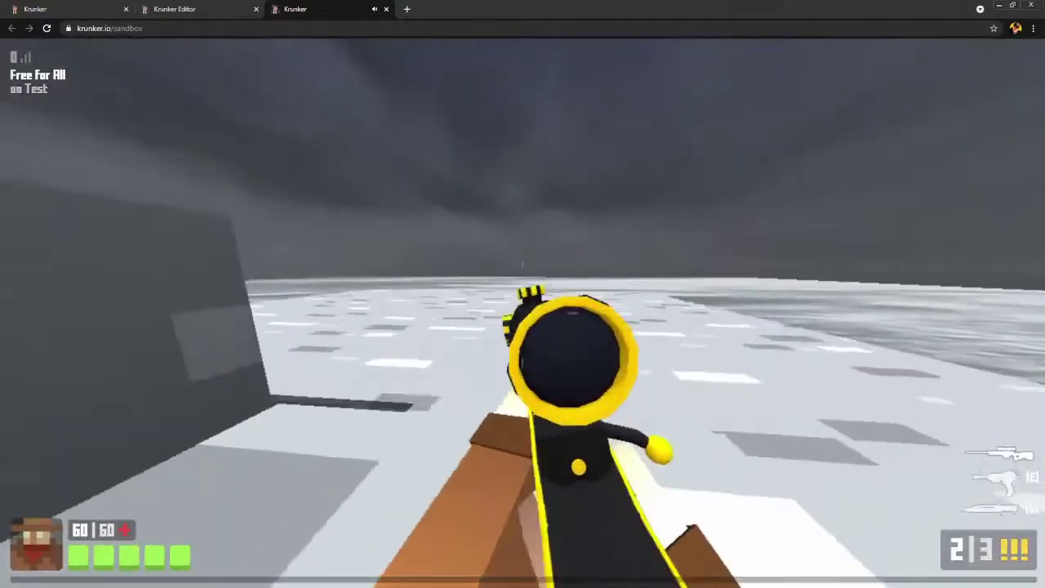
click(522, 313)
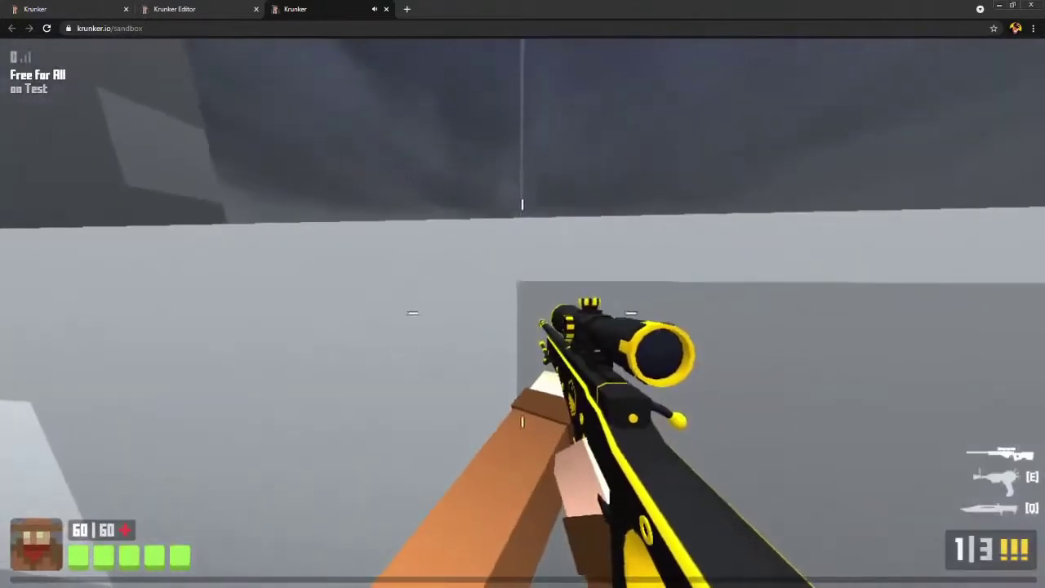
key(w)
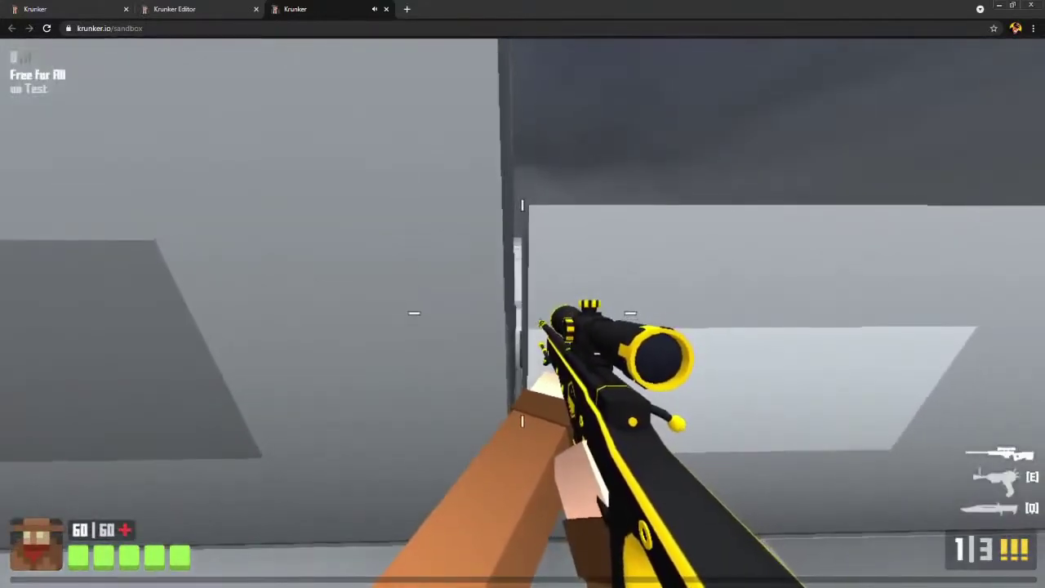
key(ctrl+w)
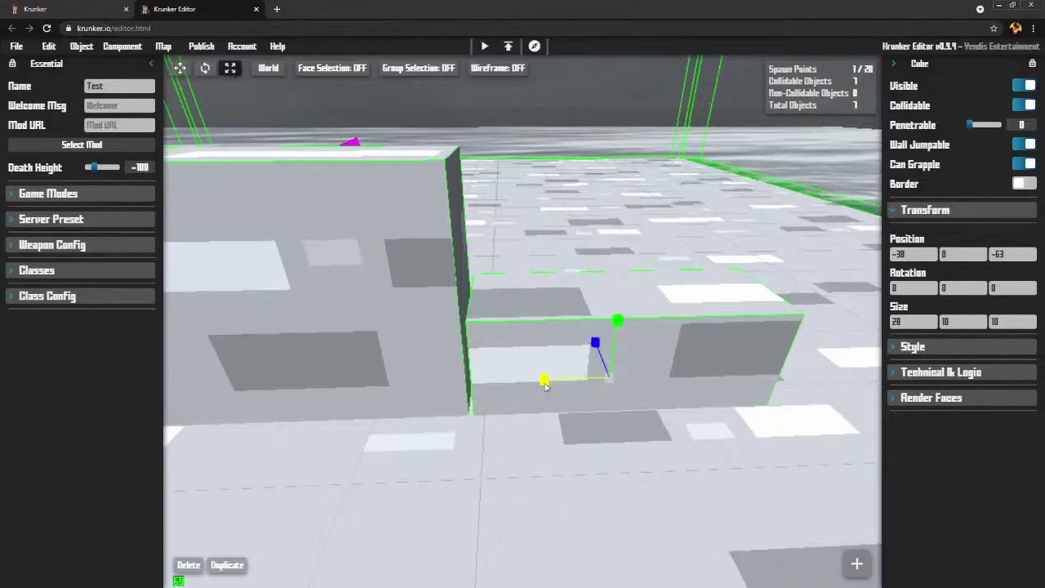
Resize the low block beside the large one to 29 wide and 8 high
drag(539, 387, 533, 388)
drag(581, 428, 567, 424)
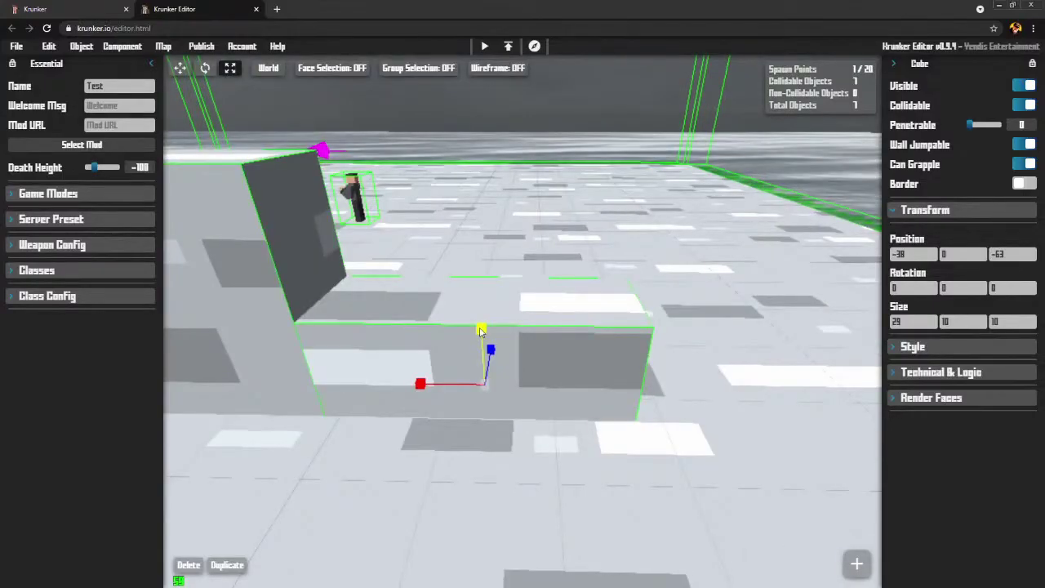
drag(480, 333, 480, 340)
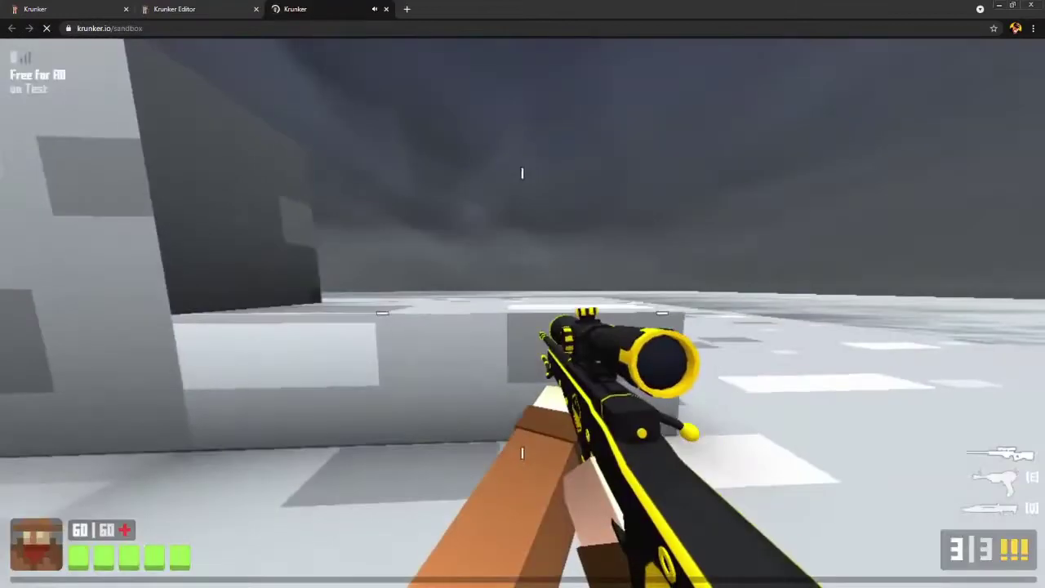
Playtest the lowered block in the sandbox by walking and shooting near it, and return to the editor
key(w)
right_click(522, 313)
click(523, 313)
click(522, 313)
key(w)
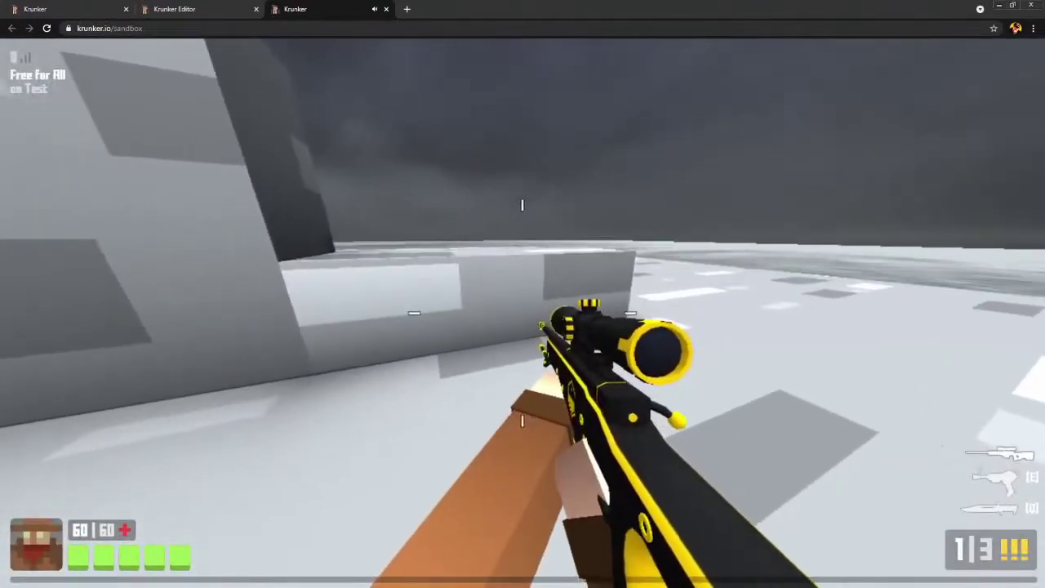
key(Escape)
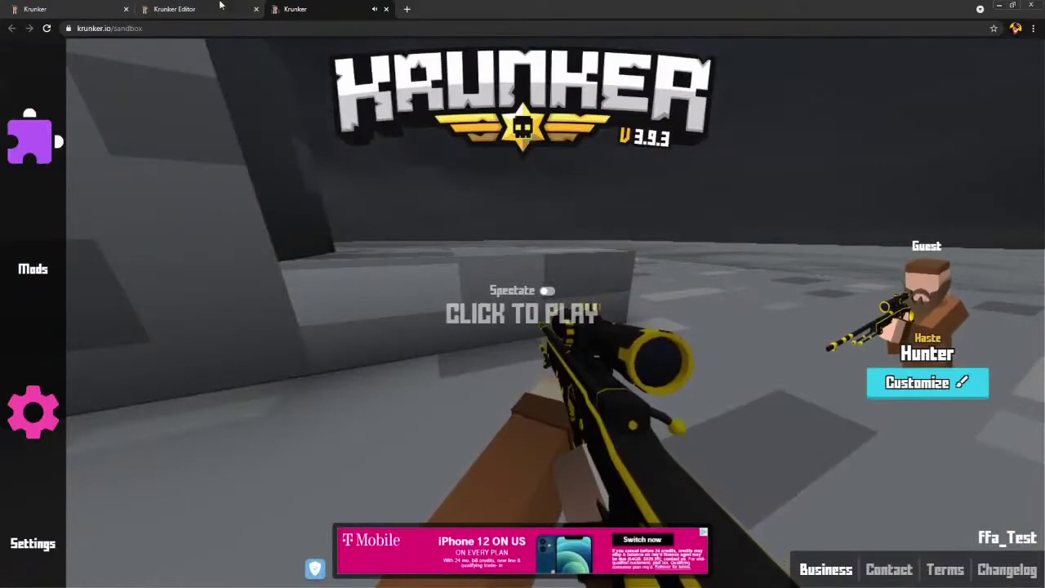
click(208, 10)
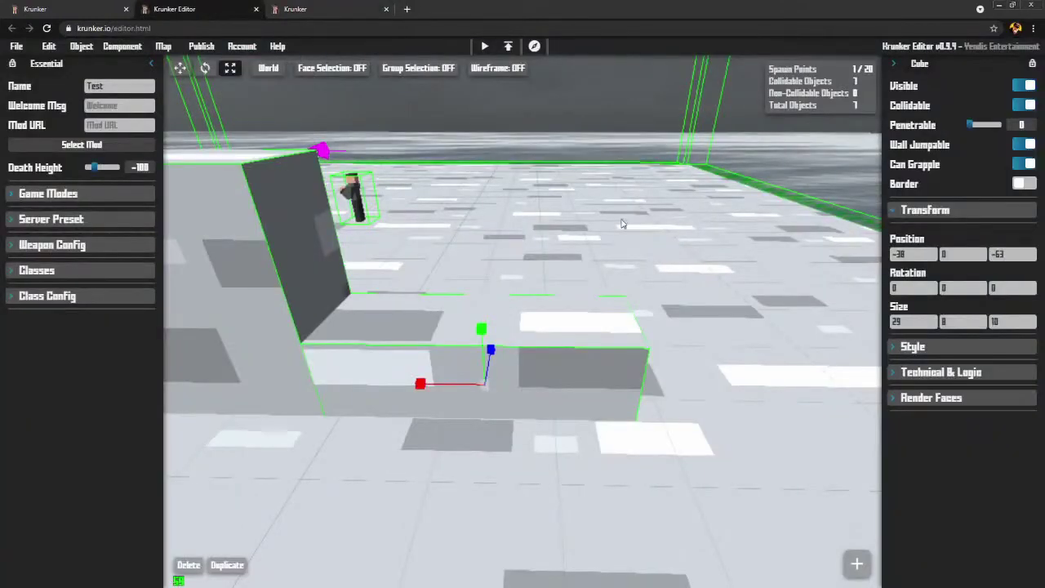
Move the spawn point along the Z axis to the other side of the large block, at Z -91
right_drag(623, 226, 490, 224)
key(d)
right_drag(641, 204, 609, 207)
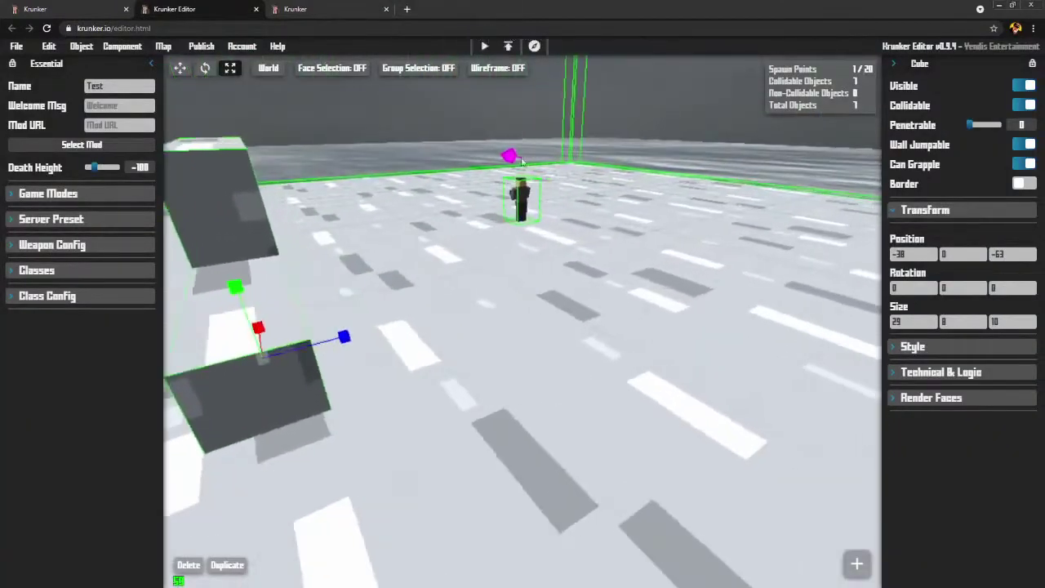
click(521, 211)
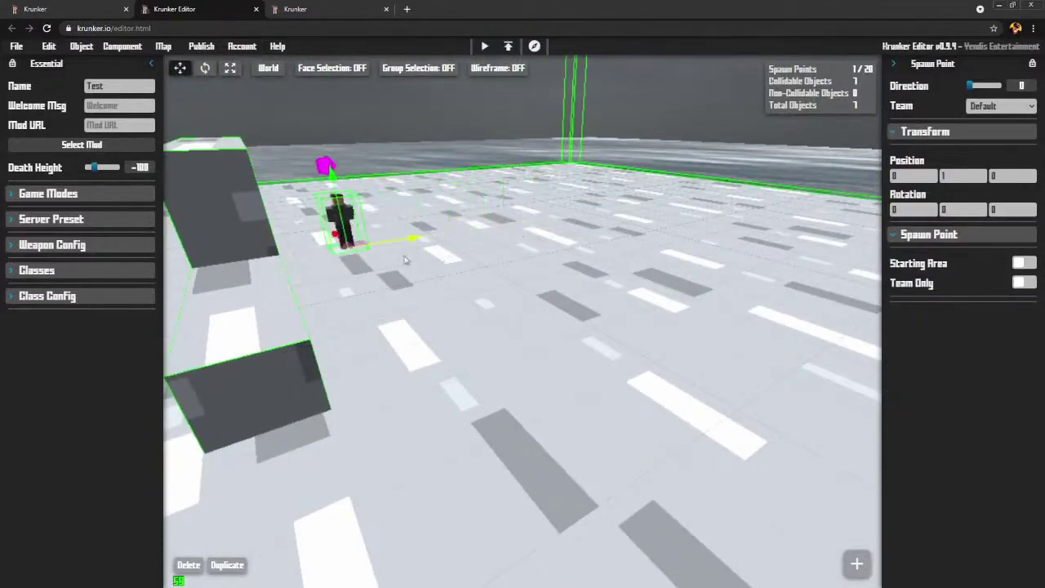
key(d)
drag(386, 260, 296, 278)
key(a)
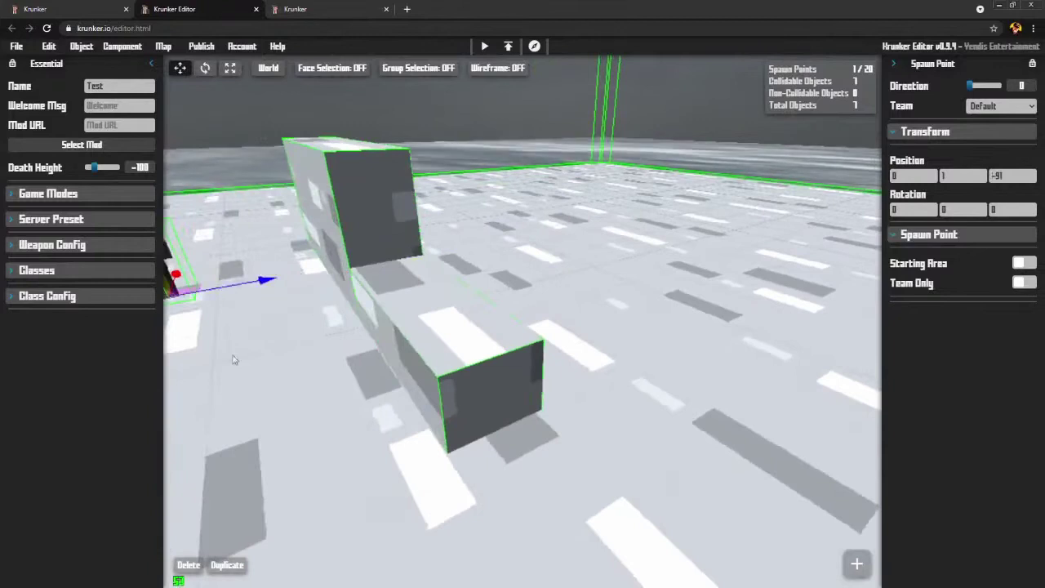
click(218, 363)
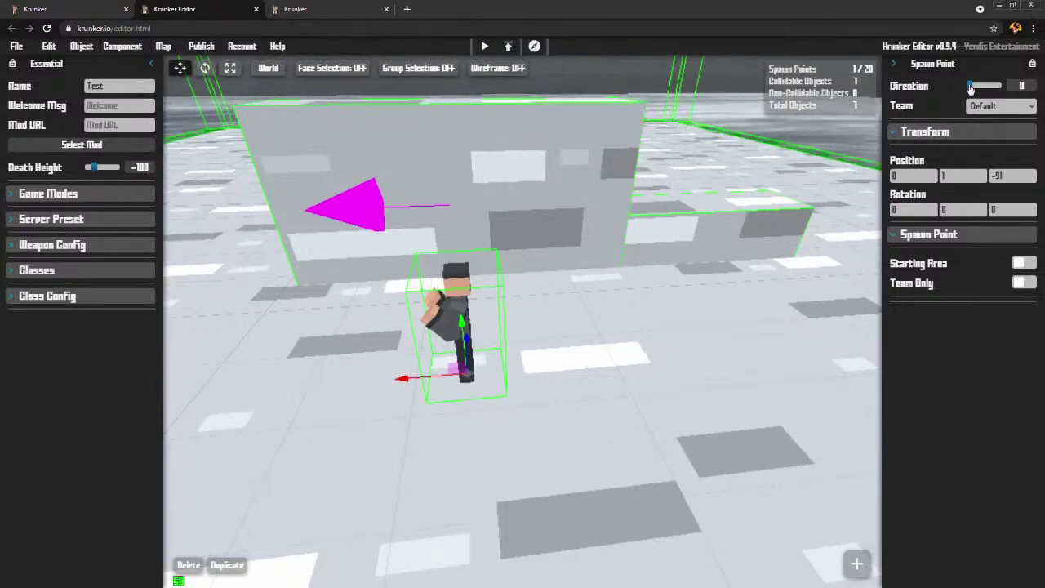
Set the spawn point's direction to 1 so that it faces the large block
drag(977, 88, 979, 88)
key(d)
mouse_move(719, 283)
right_down()
mouse_move(477, 294)
mouse_move(592, 273)
mouse_move(718, 298)
mouse_move(731, 277)
right_up()
key(a)
key(Escape)
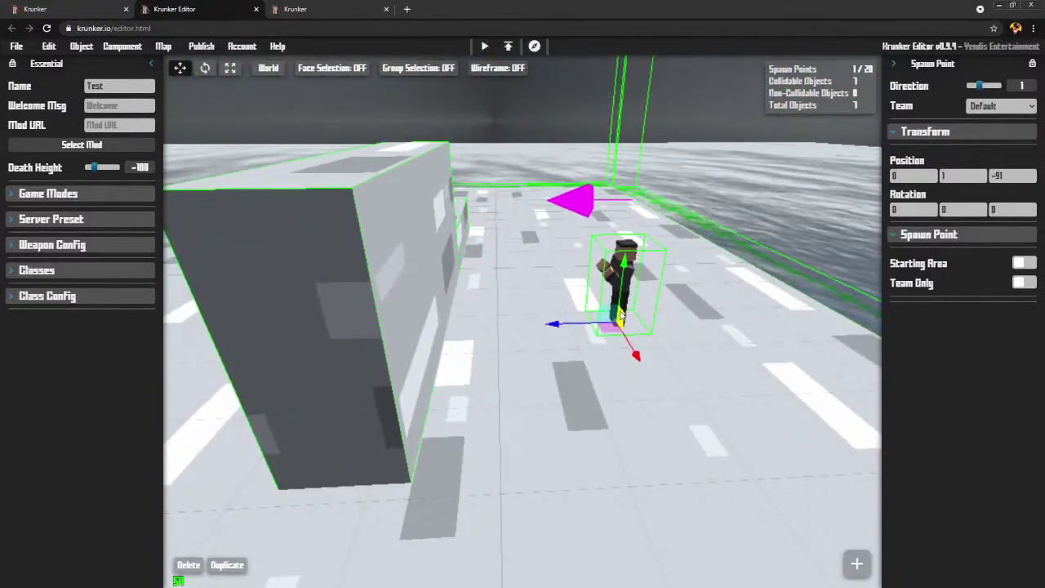
Add a second spawn point to the map from the zone objects
click(348, 165)
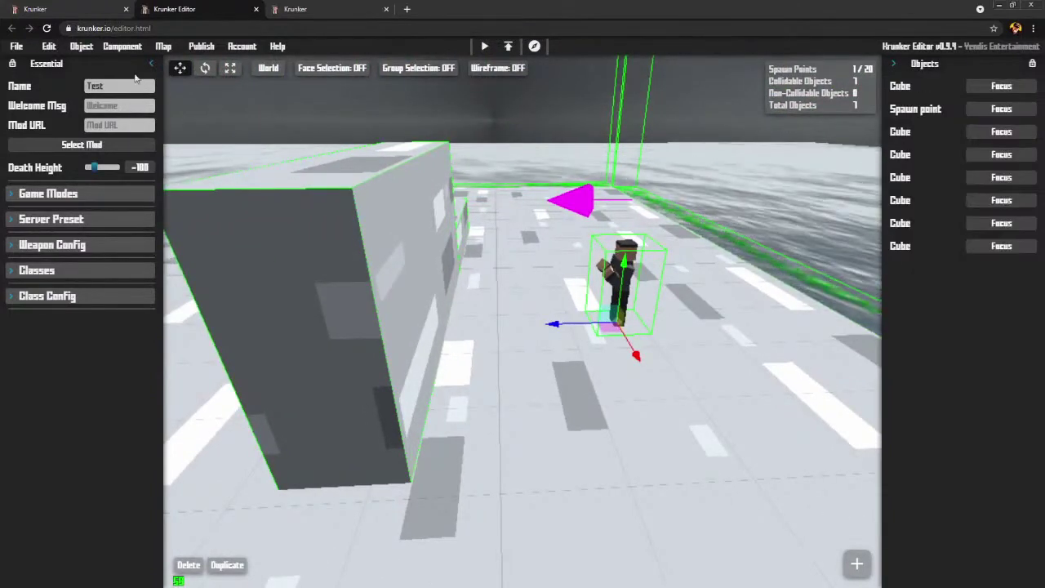
mouse_move(90, 154)
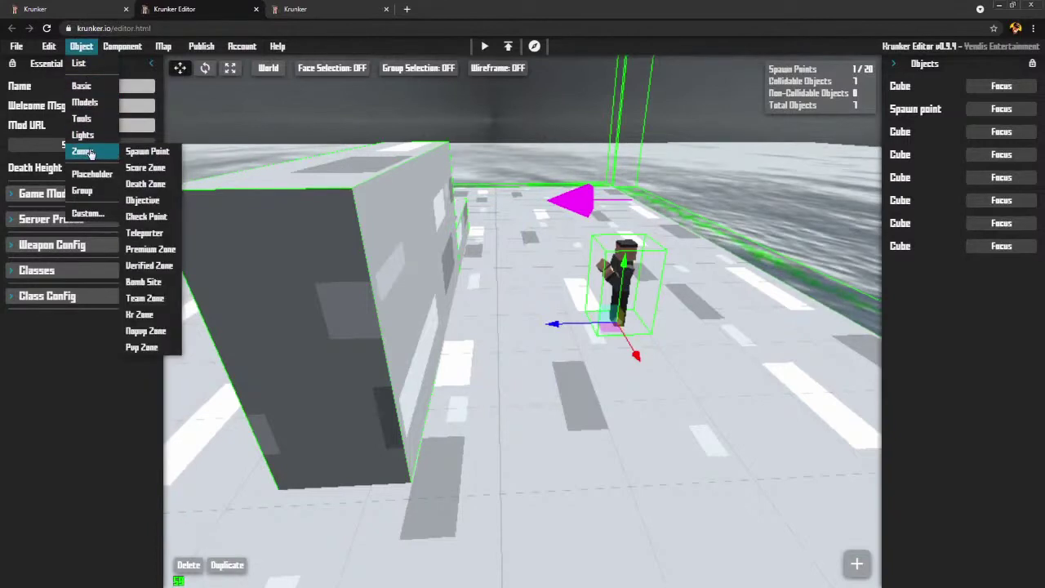
click(134, 153)
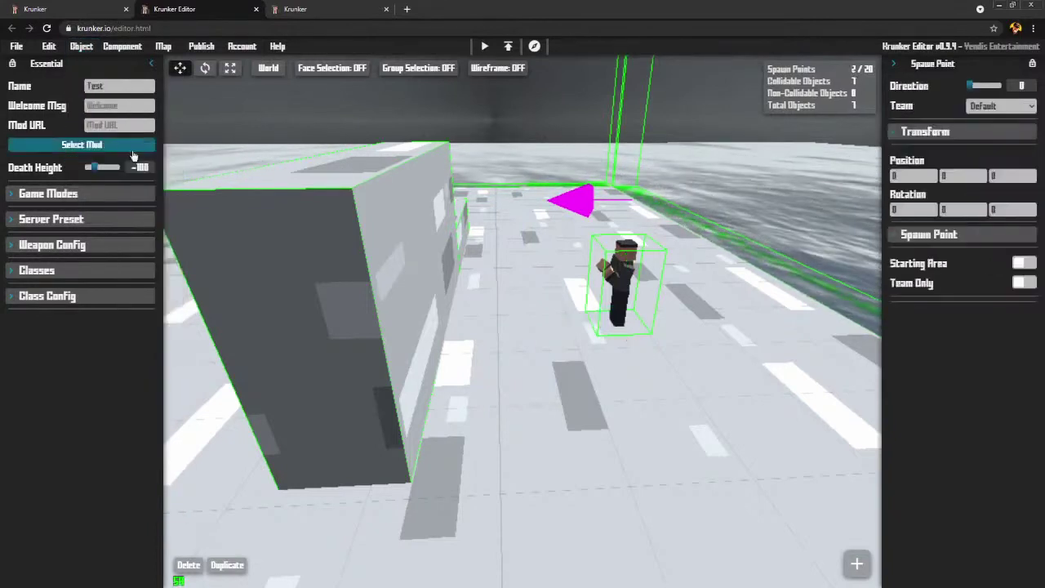
Move the new spawn point along the Z axis to Z 96 and set its direction to 3
right_drag(500, 308, 342, 313)
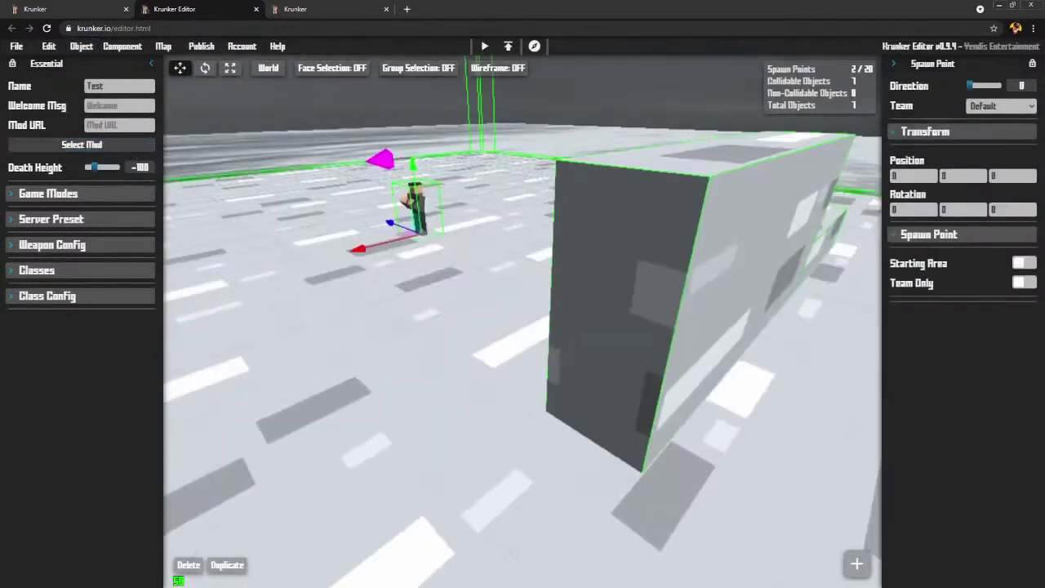
key(a)
right_drag(523, 303, 679, 252)
drag(530, 318, 296, 325)
key(a)
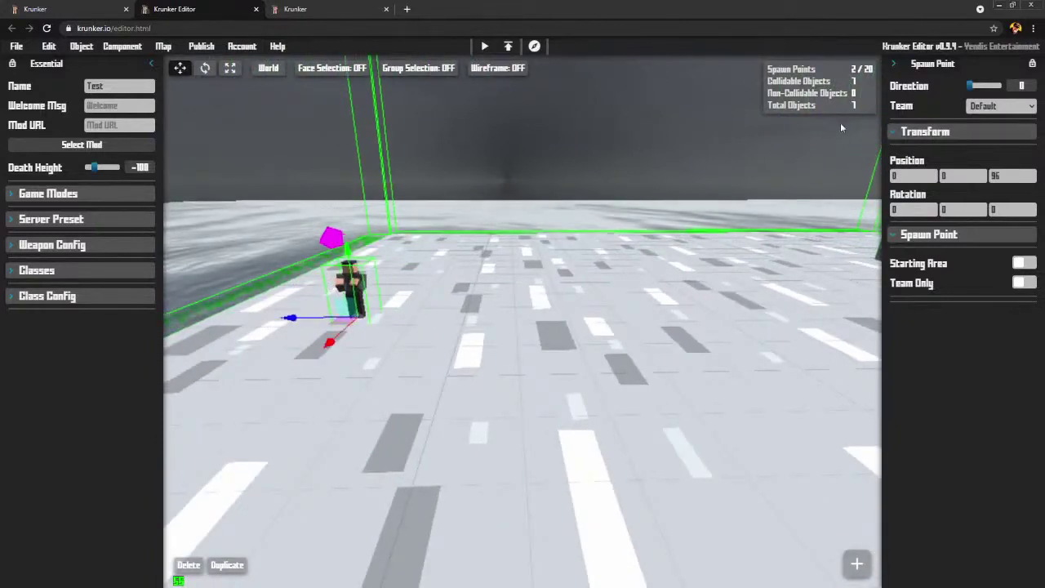
drag(972, 86, 999, 86)
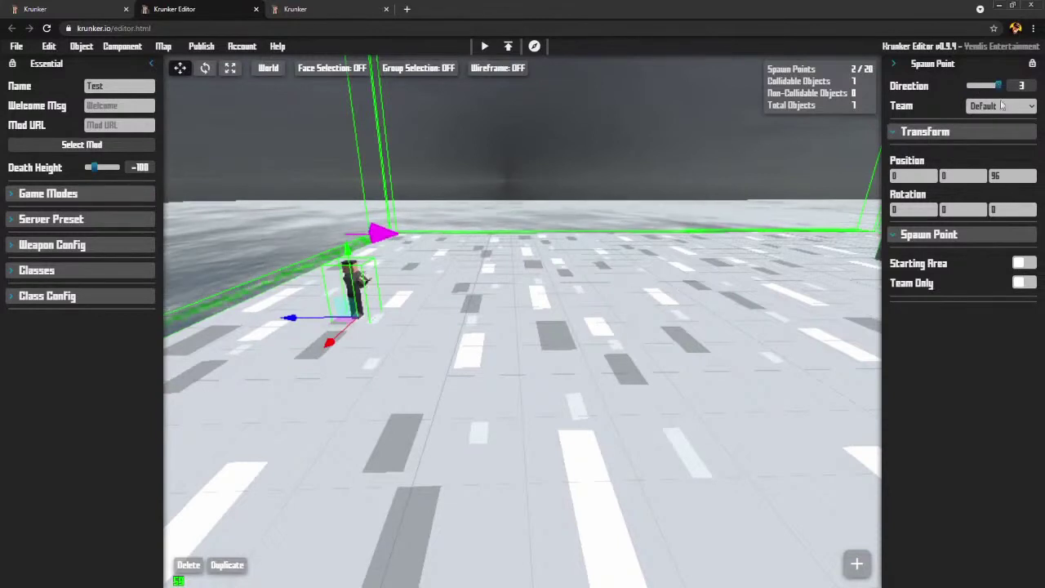
Duplicate the large block and move the copy along the Z axis to Z 67, in front of the new spawn point
key(d)
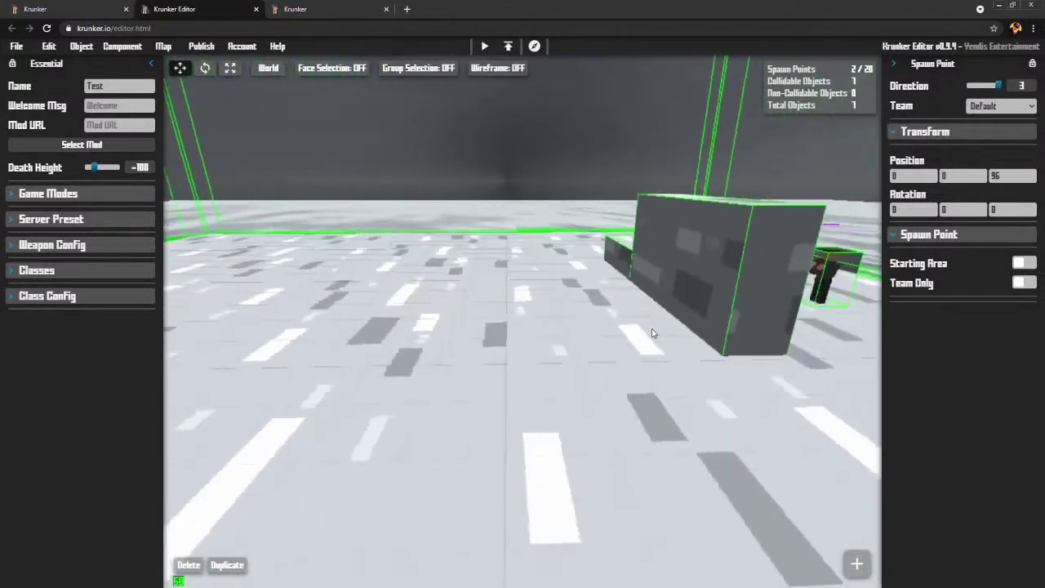
click(589, 283)
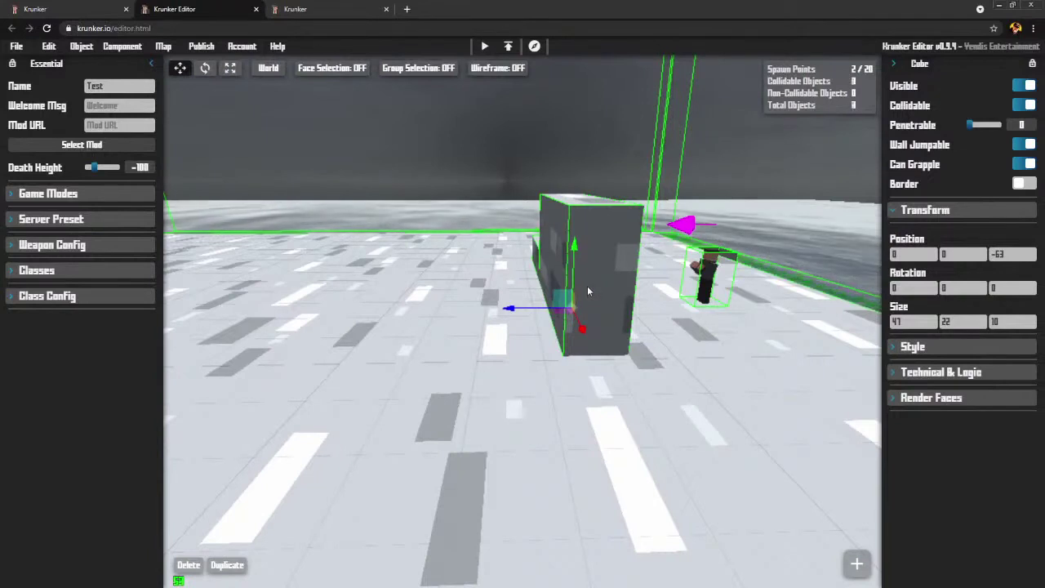
drag(508, 309, 356, 315)
key(a)
Duplicate the low block and place the copy at X 9, Z 66, against the near end of the copied large block at X -29
key(d)
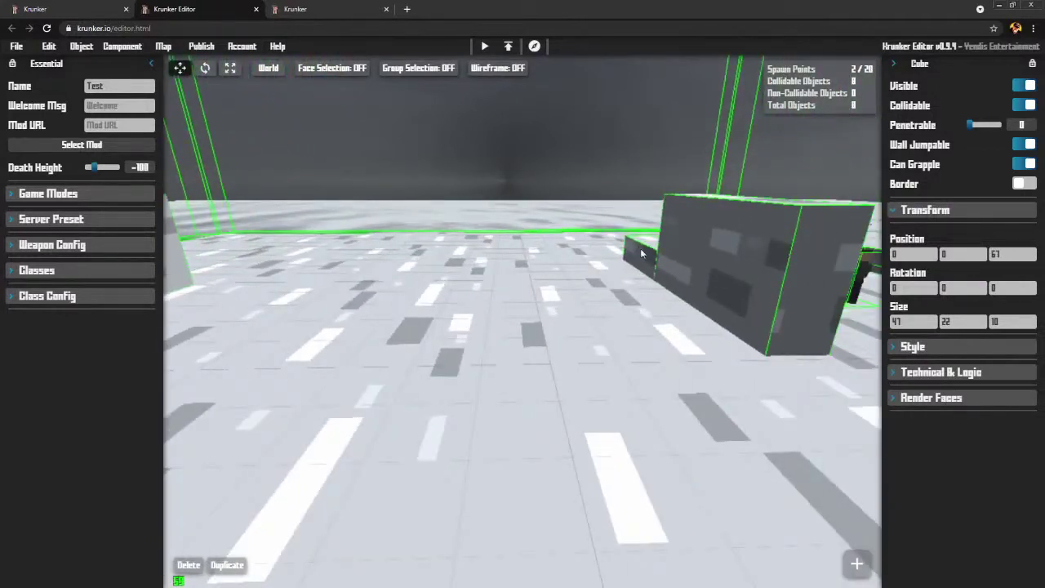
click(642, 253)
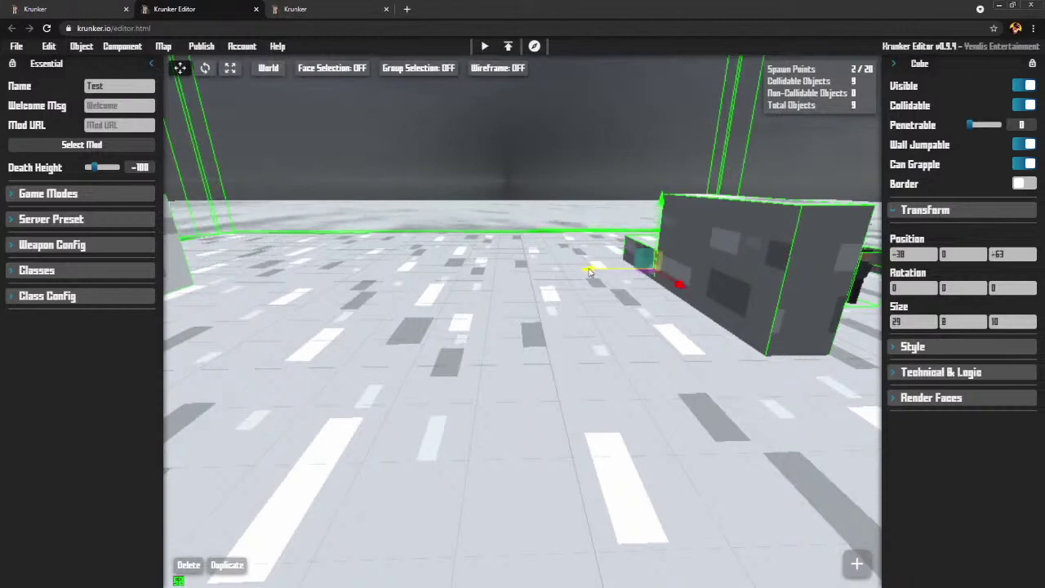
drag(591, 271, 406, 278)
key(a)
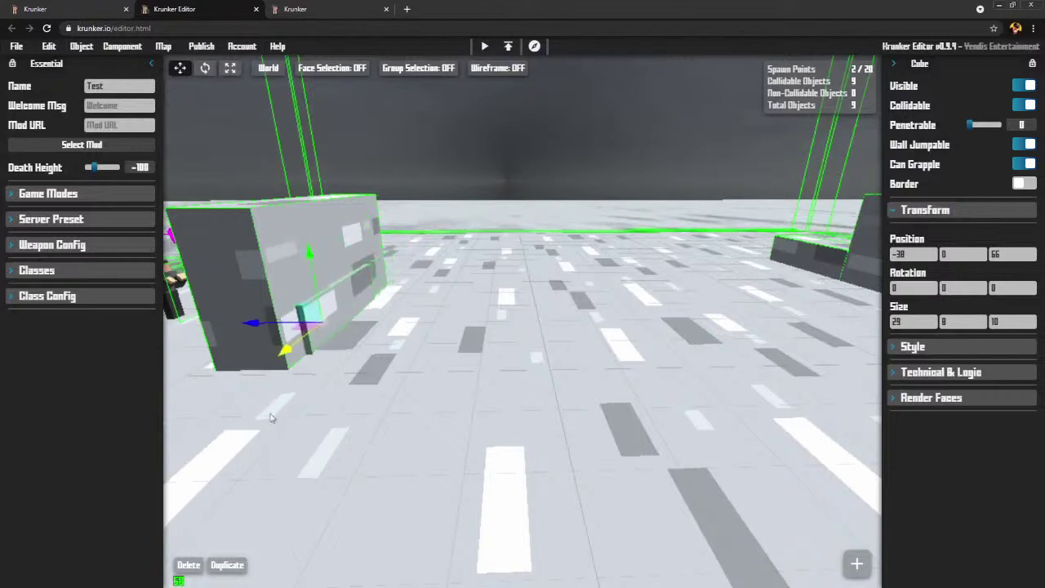
drag(255, 454, 256, 452)
drag(291, 337, 366, 294)
Try assigning the spawn point at Z 96 to Team 1
right_drag(366, 294, 705, 367)
key(s)
click(397, 338)
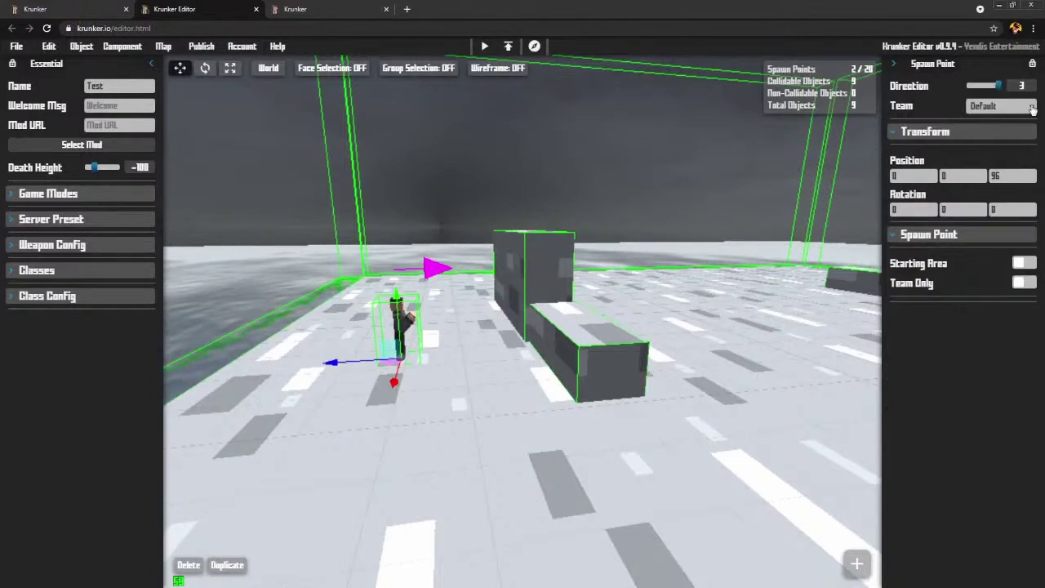
click(1032, 106)
click(982, 131)
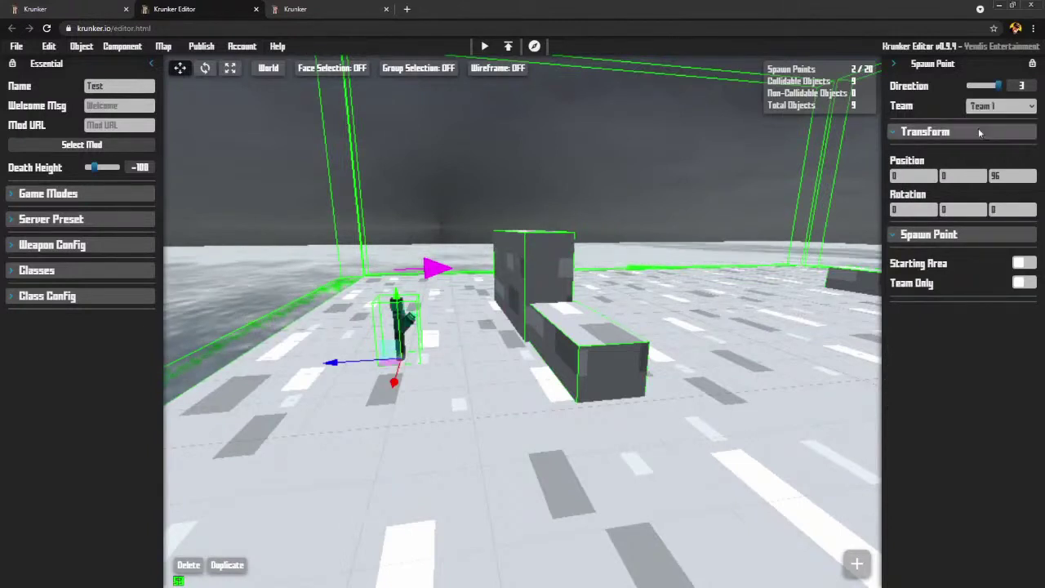
Assign the spawn point at Z -91 to Team 2
key(d)
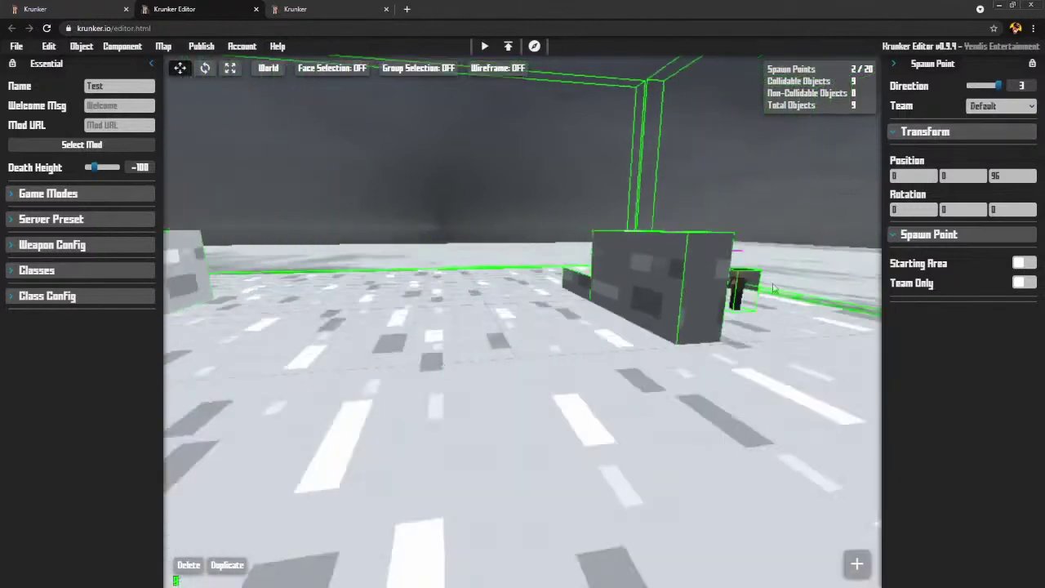
click(618, 288)
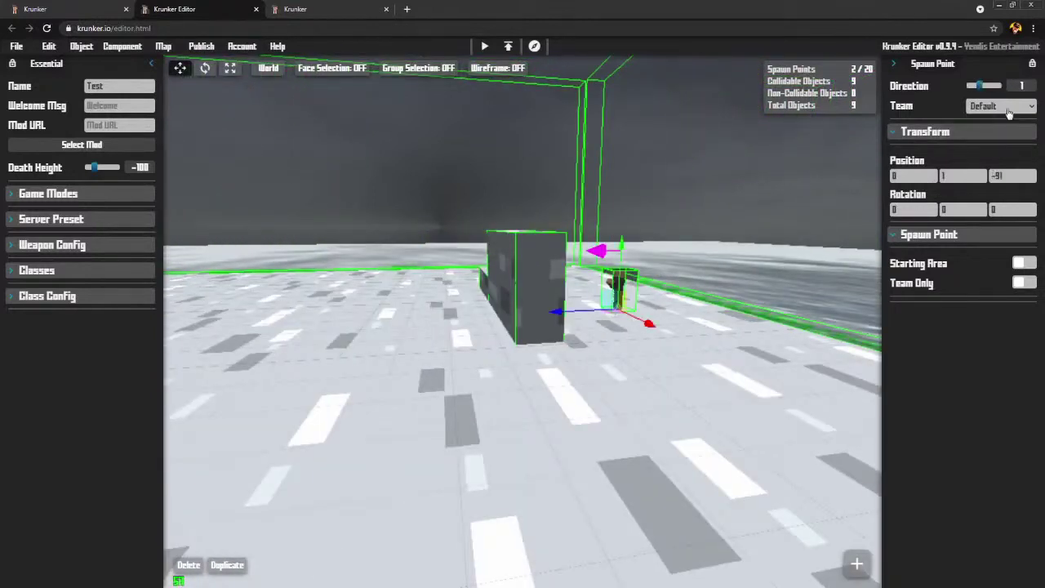
click(1001, 106)
click(991, 142)
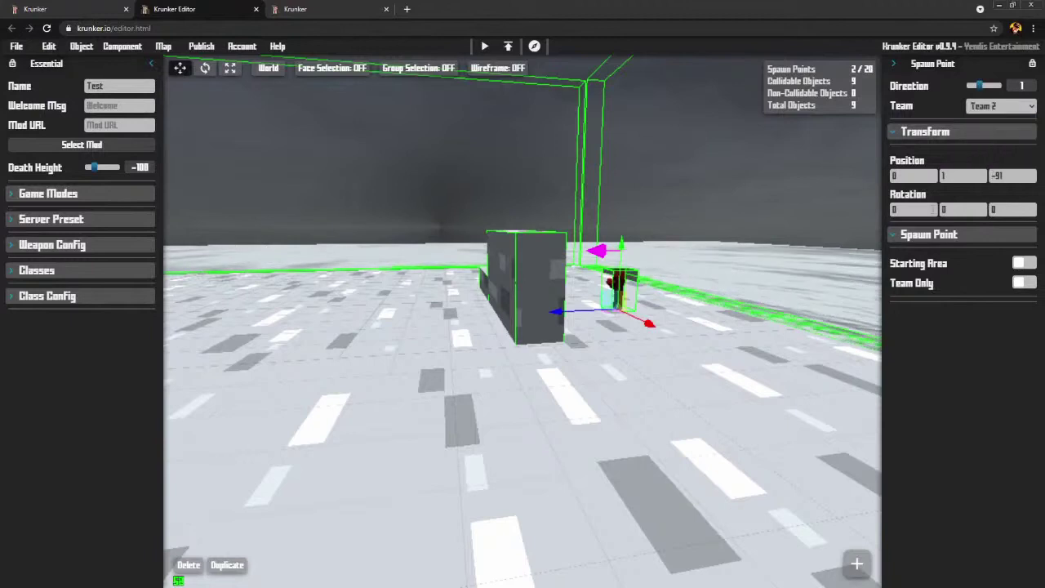
Examine how both pairs of blocks cover the spawn points from different sides of the map
right_drag(716, 384, 873, 360)
key(w)
key(a)
right_drag(637, 395, 486, 418)
key(d)
key(w)
key(d)
key(s)
key(a)
key(s)
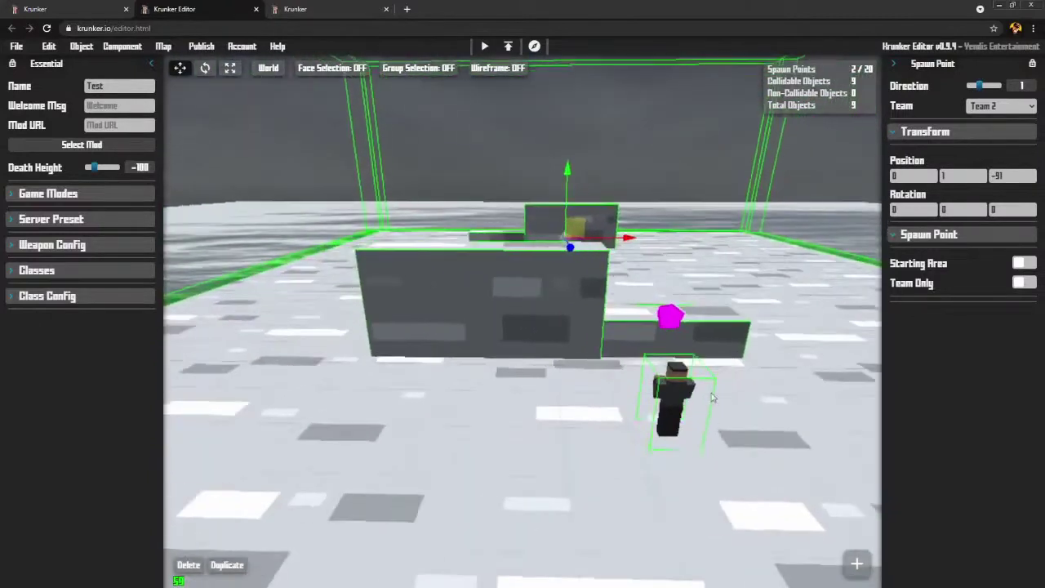
Move the spawn point at Z 96 along the X axis to X -27, behind the copied large block
click(682, 417)
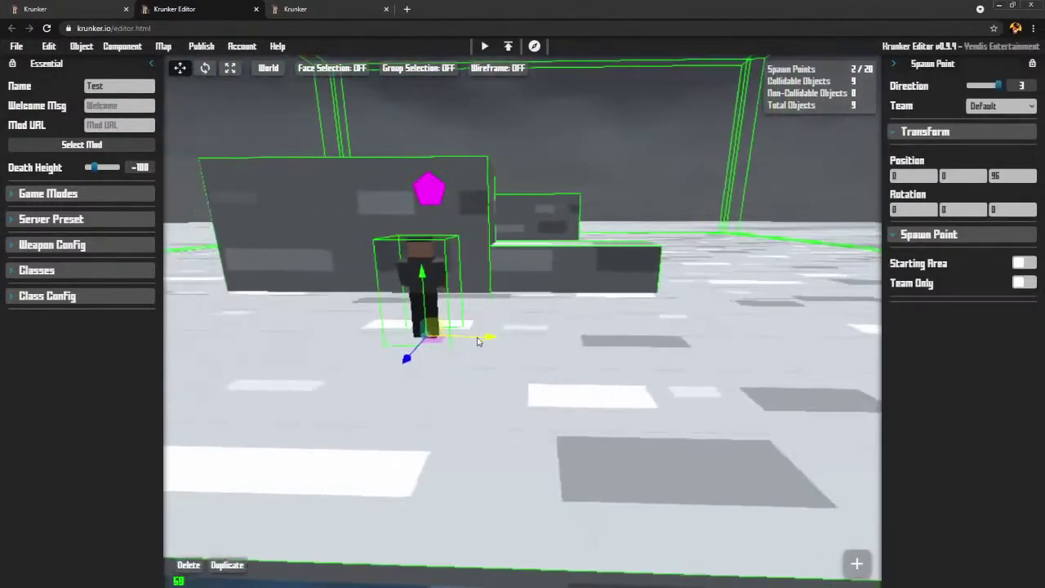
key(a)
drag(482, 341, 511, 345)
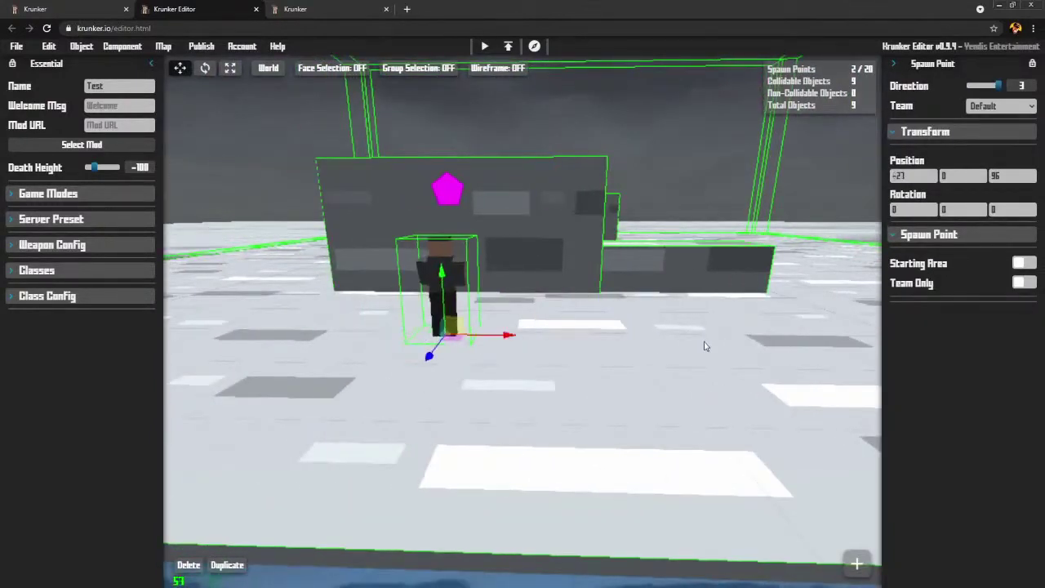
Inspect the whole map from above and from the side, checking the placement of the blocks and both spawn points
key(w)
right_drag(707, 348, 707, 347)
key(s)
key(d)
key(s)
key(s)
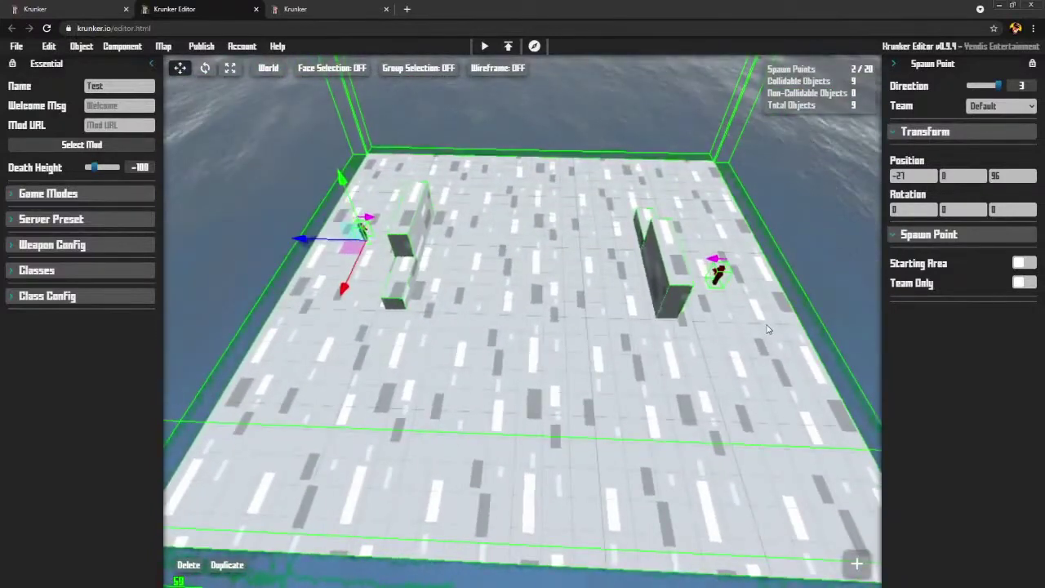
key(a)
right_drag(685, 306, 686, 306)
key(d)
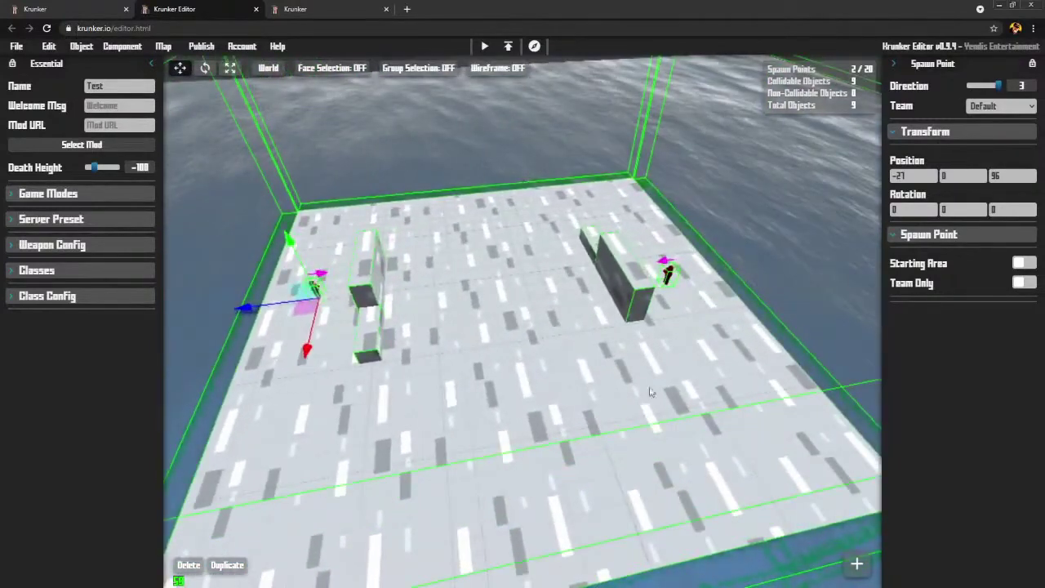
key(d)
right_drag(714, 398, 714, 399)
right_drag(669, 441, 690, 356)
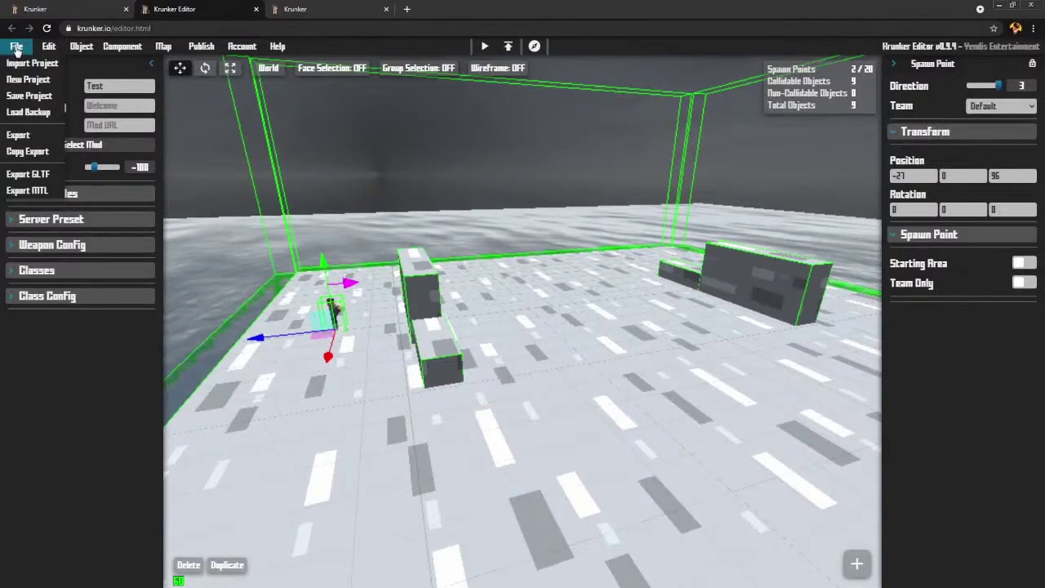
Save the project and show the downloaded Test_save (8).txt in its folder
click(20, 97)
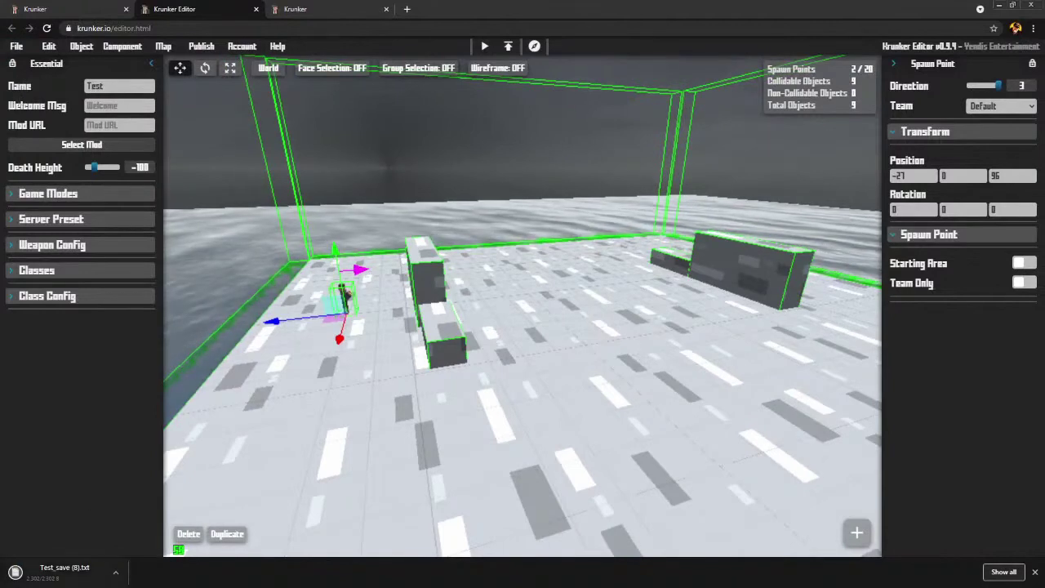
click(117, 574)
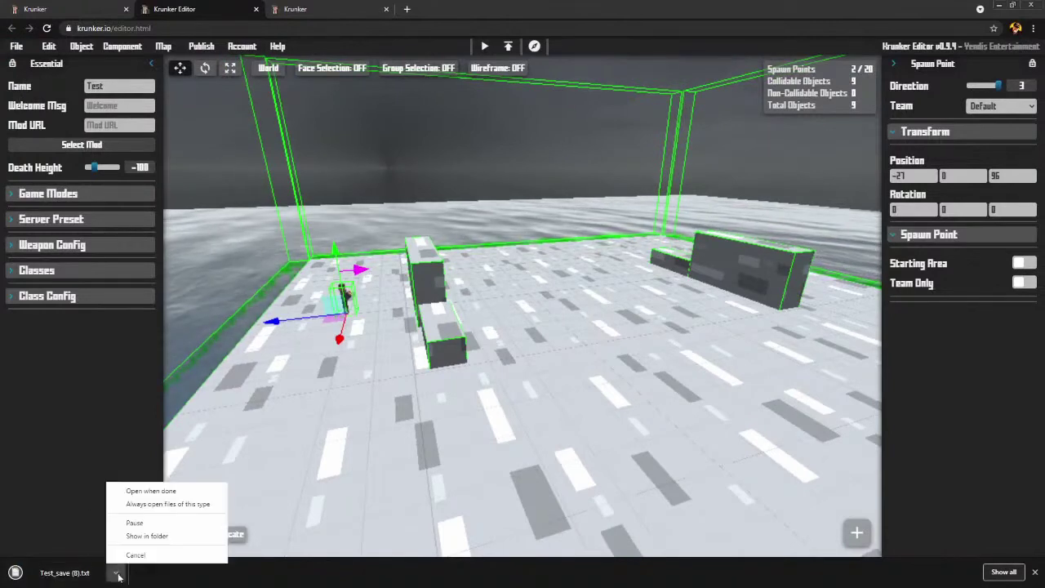
click(142, 538)
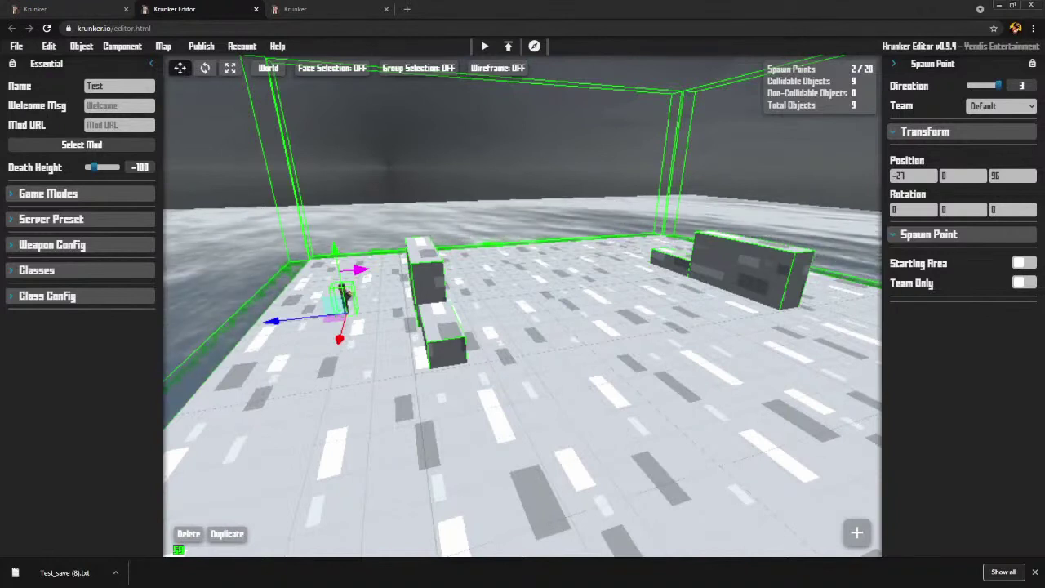
Widen the folder window to examine the preview of Test_save (8), and move the window out of the way
drag(1044, 86, 412, 75)
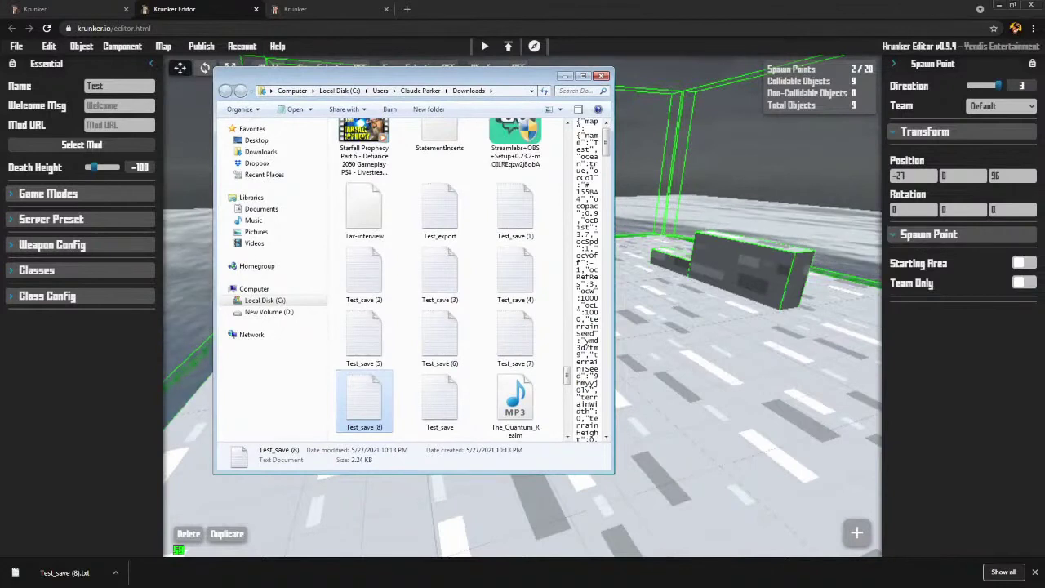
drag(412, 76, 332, 63)
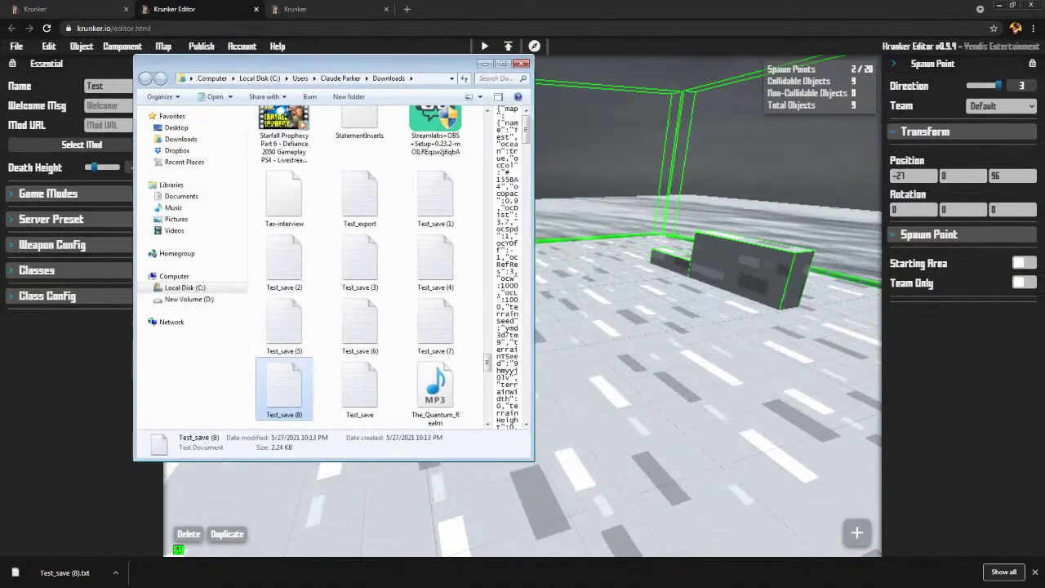
drag(535, 216, 959, 217)
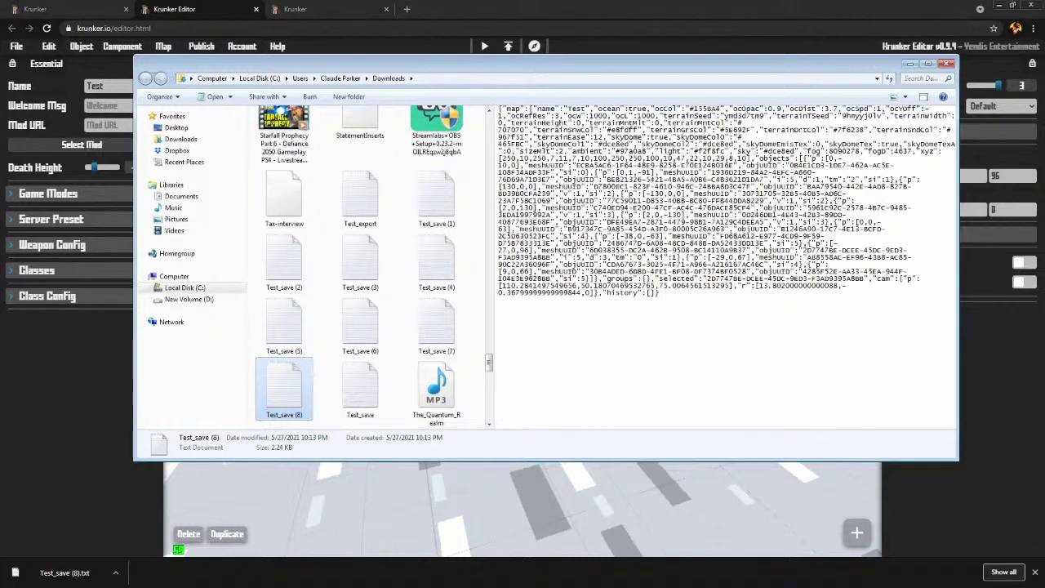
drag(351, 64, 1044, 100)
Rename the map to MyMap and save the project under that name
double_click(102, 86)
key(BackSpace)
text(My)
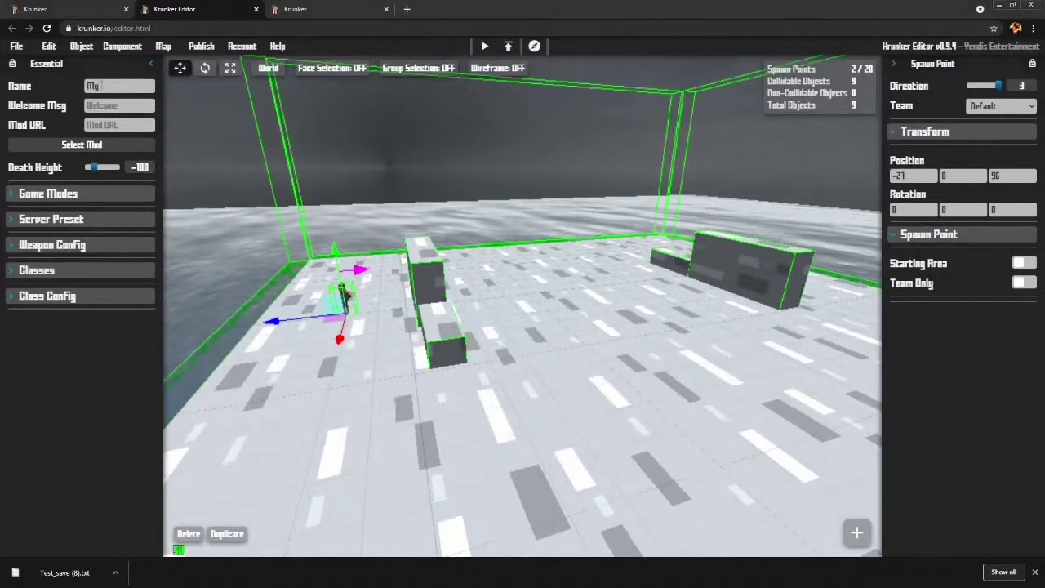
text(Map)
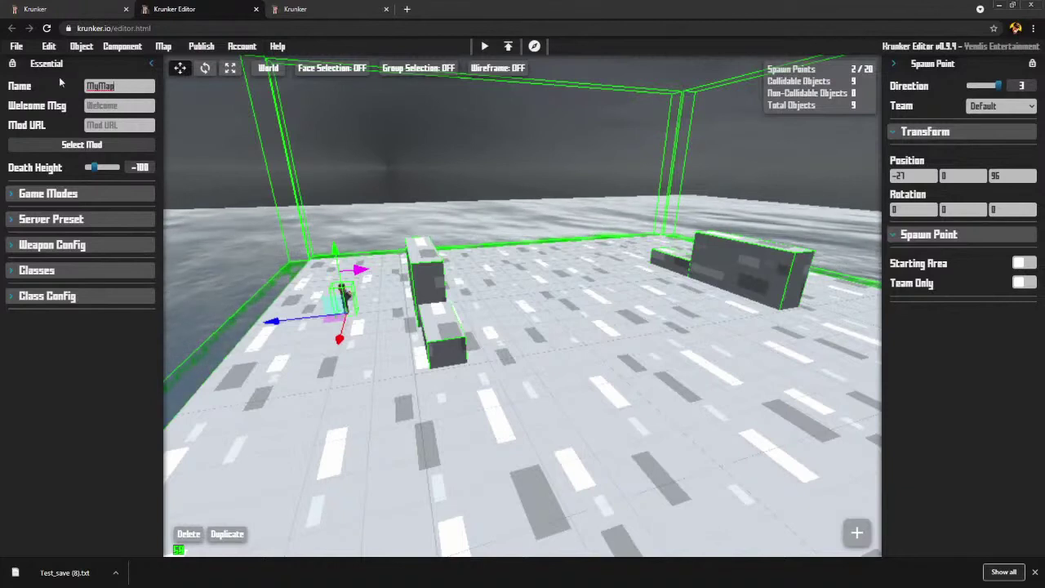
click(16, 46)
click(38, 96)
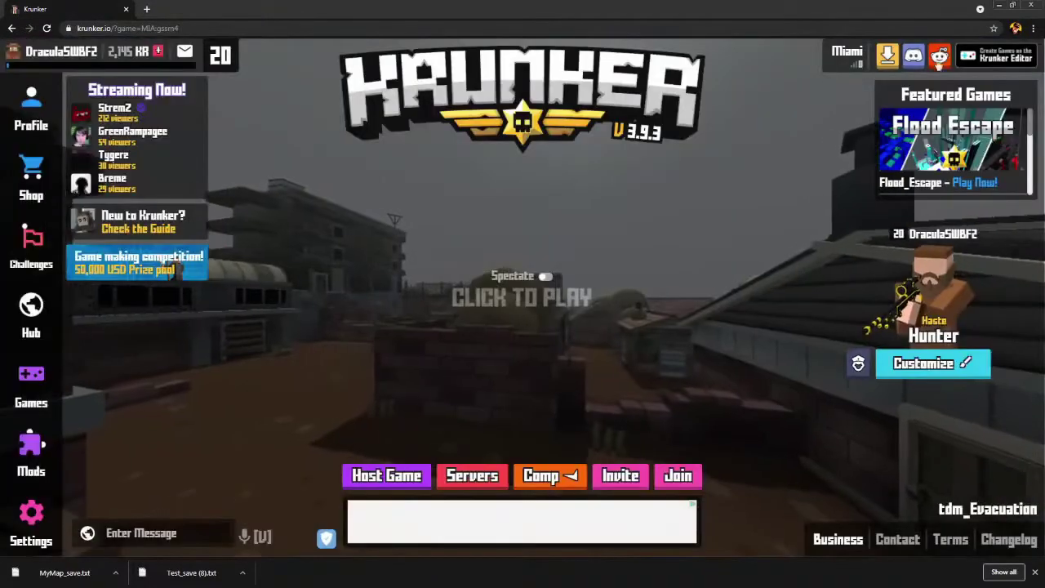
Open the Krunker Editor and begin a Quick Start project
click(970, 57)
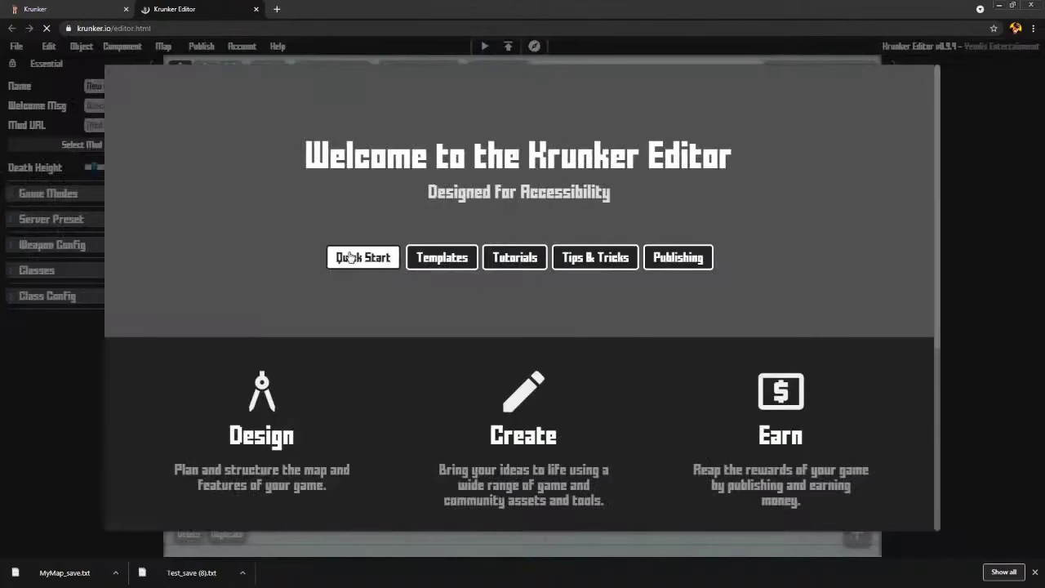
click(351, 258)
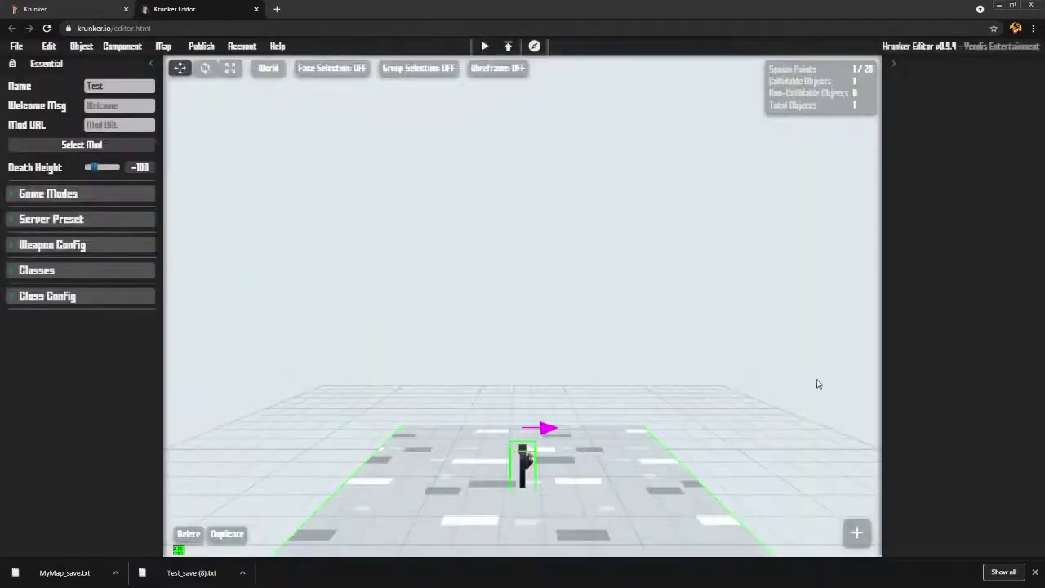
right_drag(527, 264, 508, 463)
Start a project import and open the MyMap_save file from the Downloads folder in Notepad
mouse_move(9, 51)
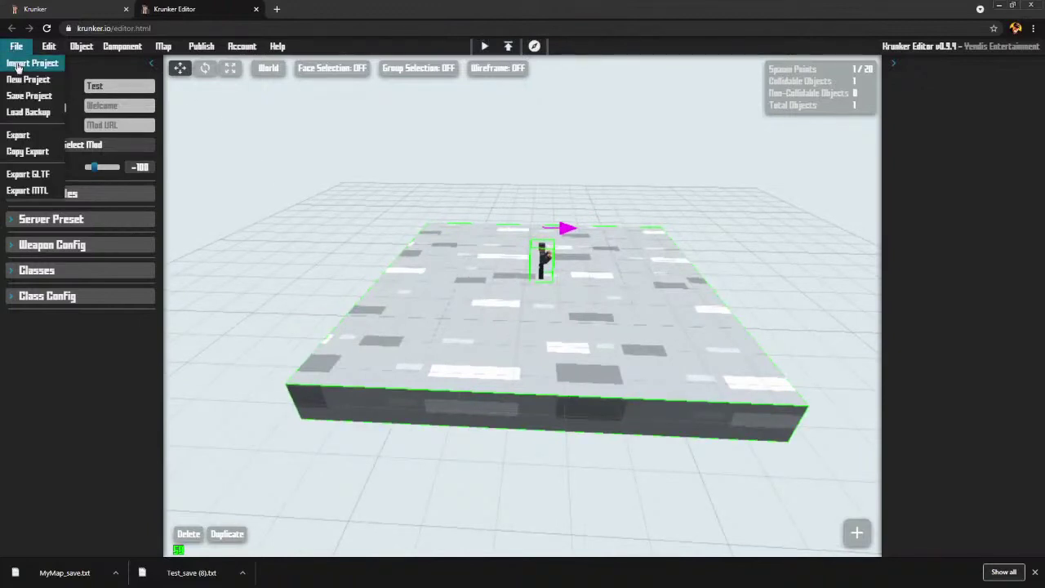
click(18, 67)
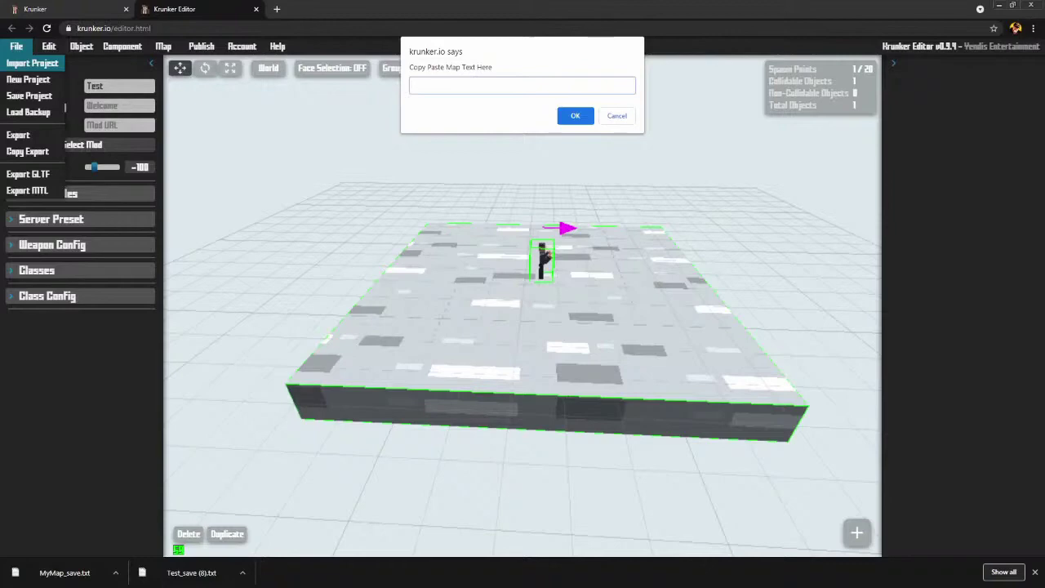
drag(1044, 168, 504, 127)
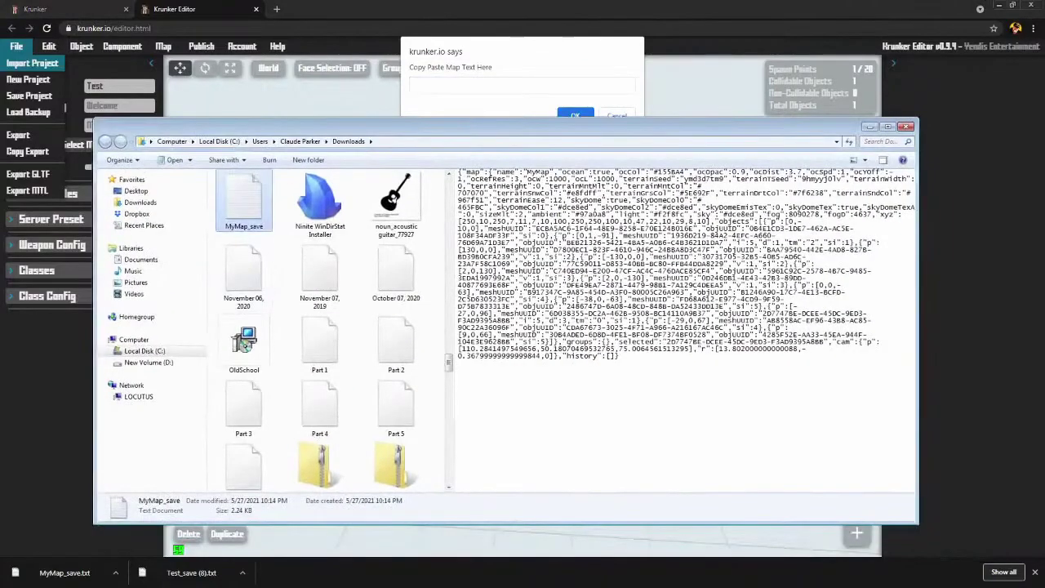
double_click(243, 203)
drag(1044, 146, 248, 85)
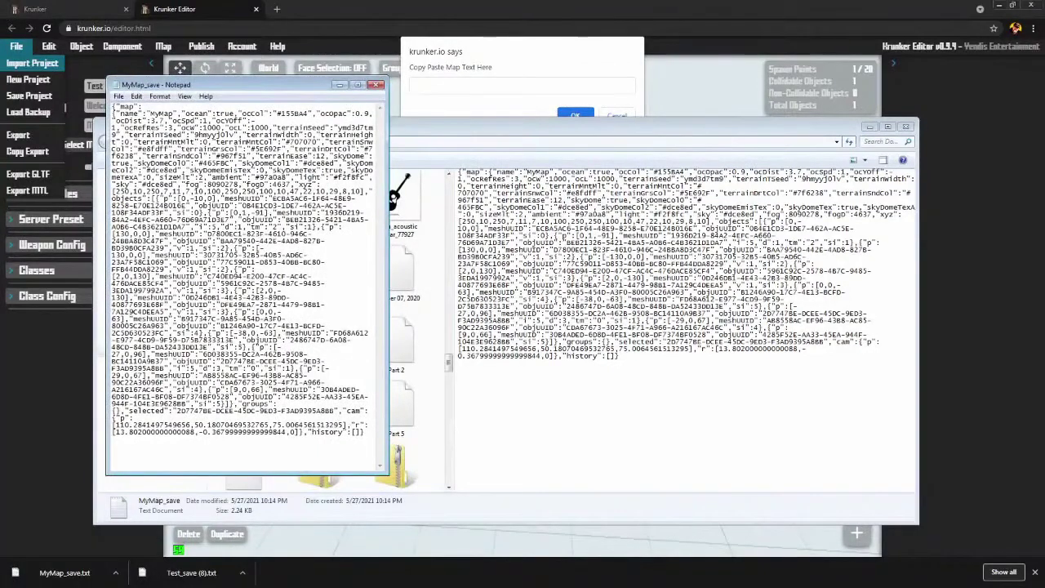
Copy the entire MyMap_save text into the import prompt and load the map
key(ctrl+a)
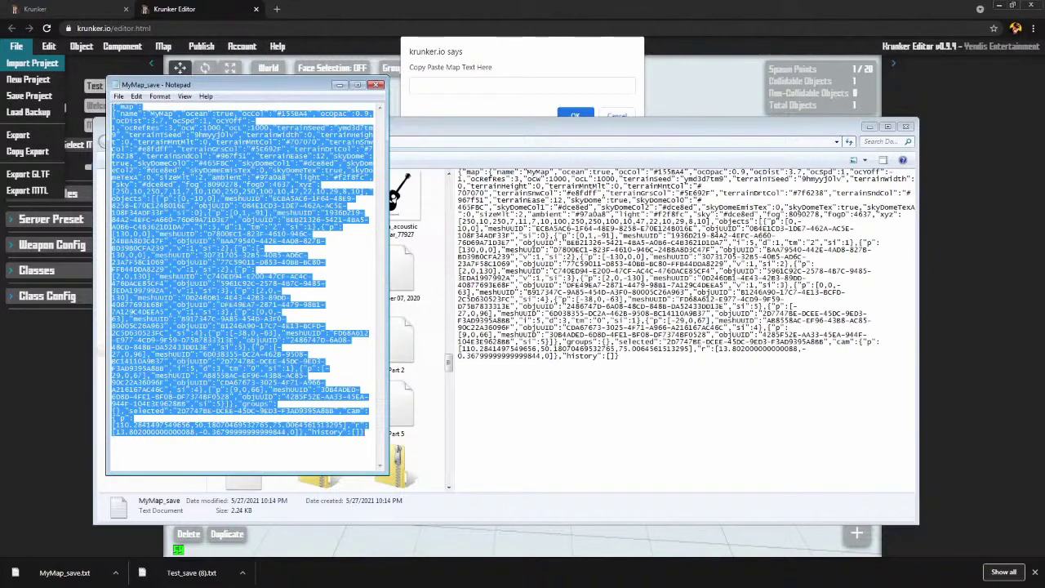
key(alt+Tab)
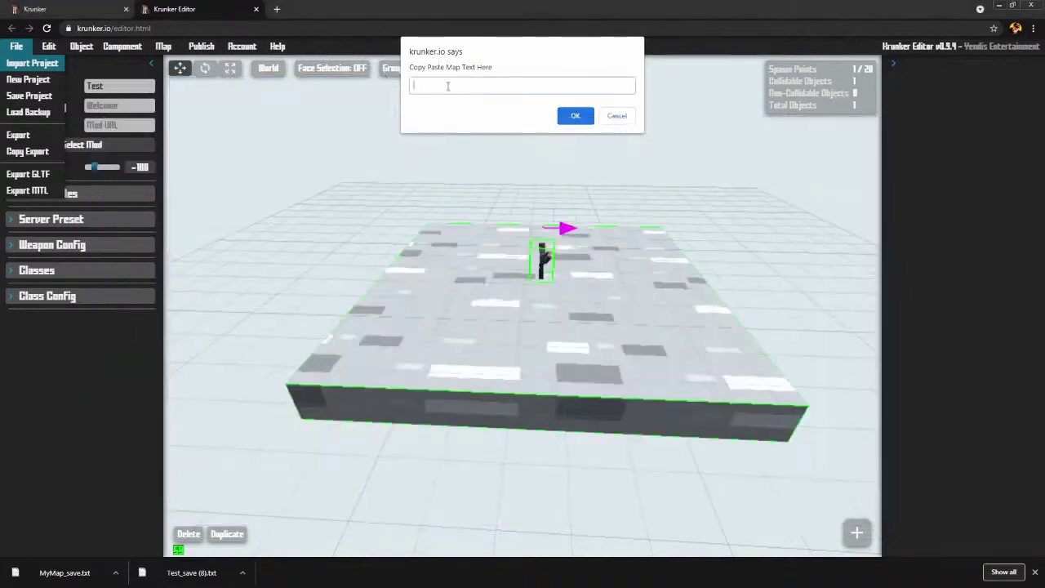
key(ctrl+v)
click(576, 115)
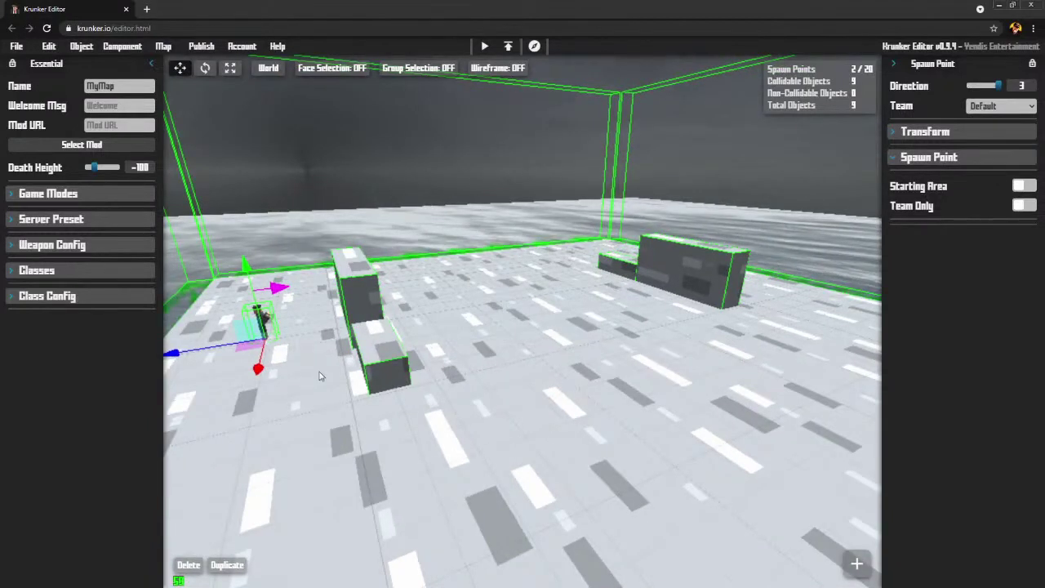
Export the MyMap project as a text file
click(16, 46)
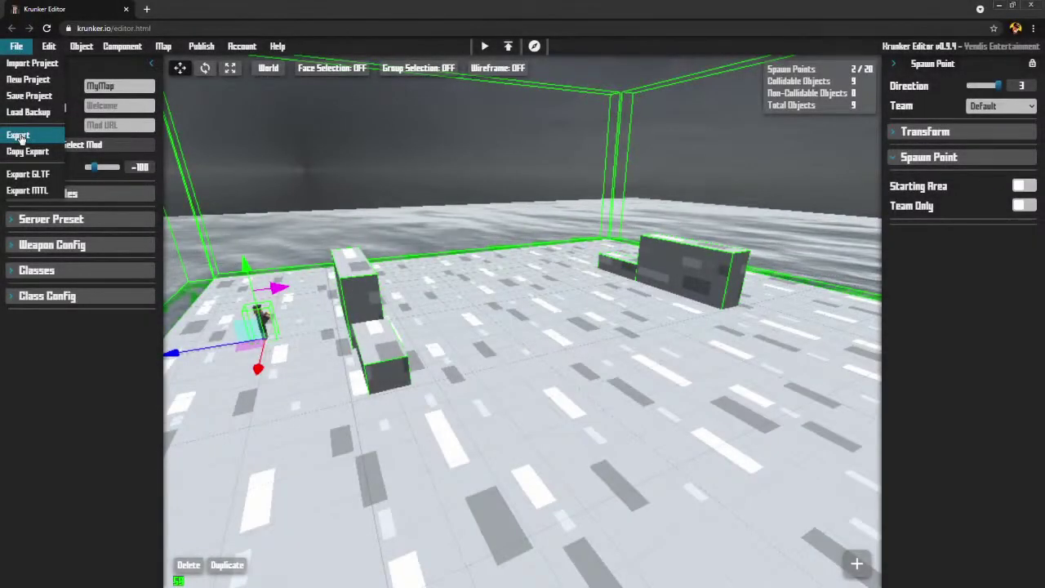
click(18, 137)
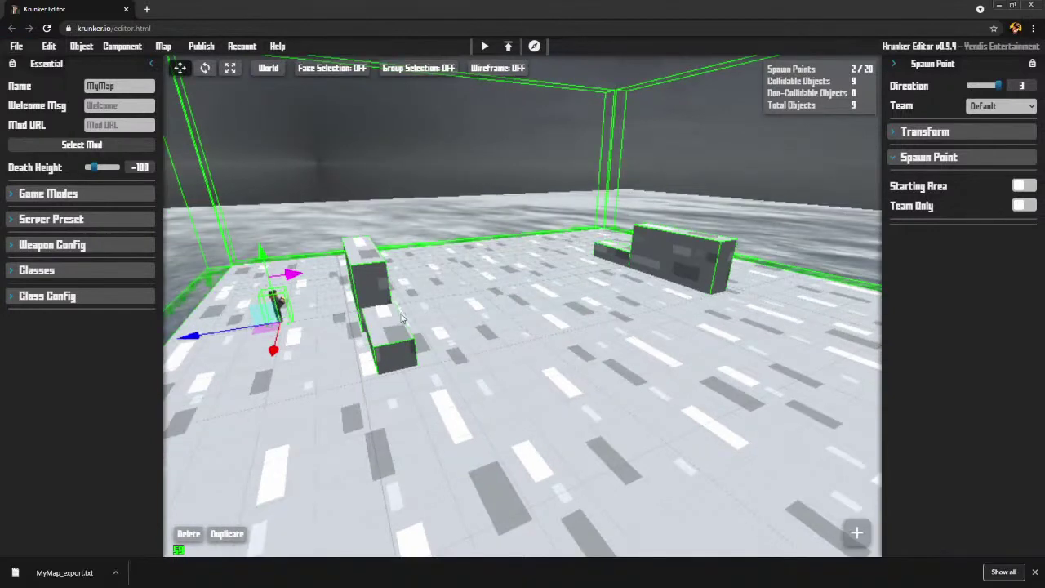
mouse_move(204, 47)
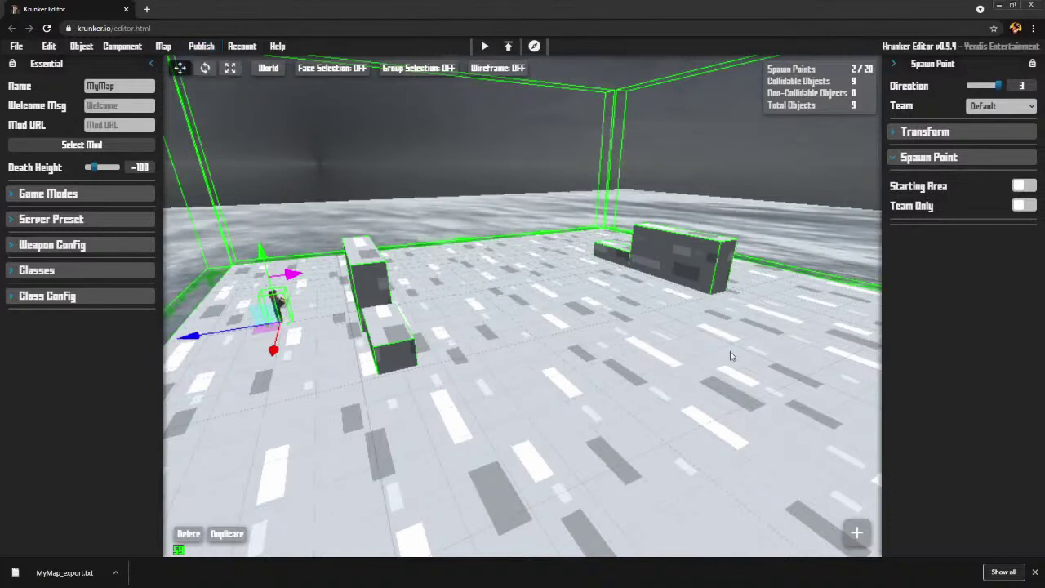
Test-play the map in the sandbox and capture a screenshot of the in-game view with Snipping Tool
click(484, 48)
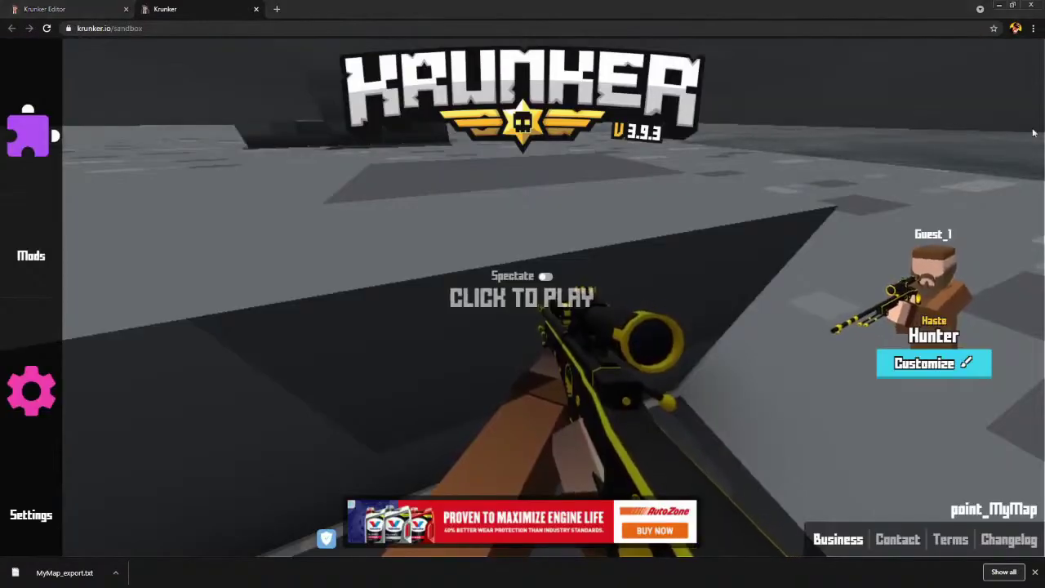
click(1032, 132)
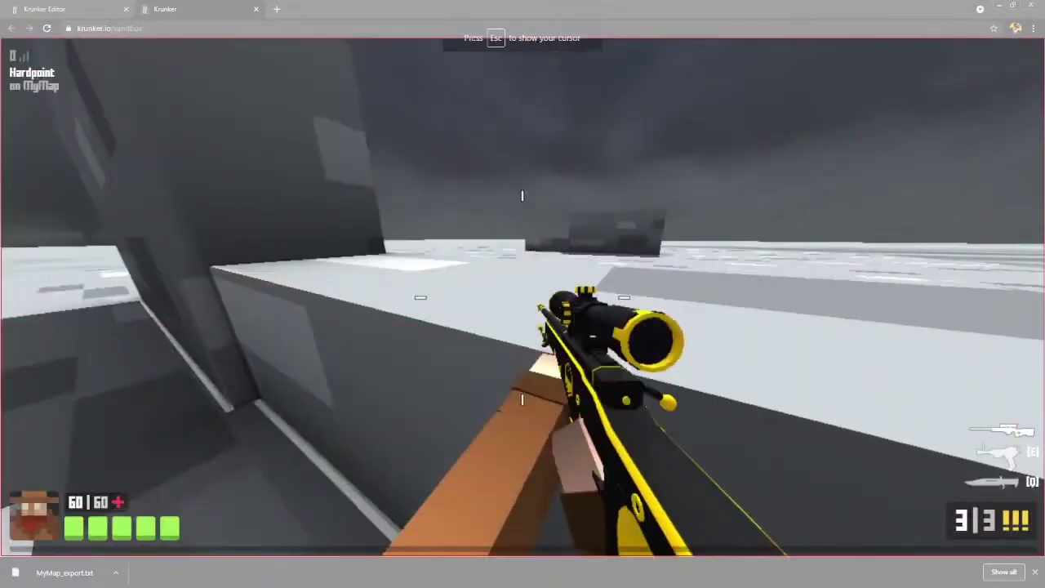
key(Escape)
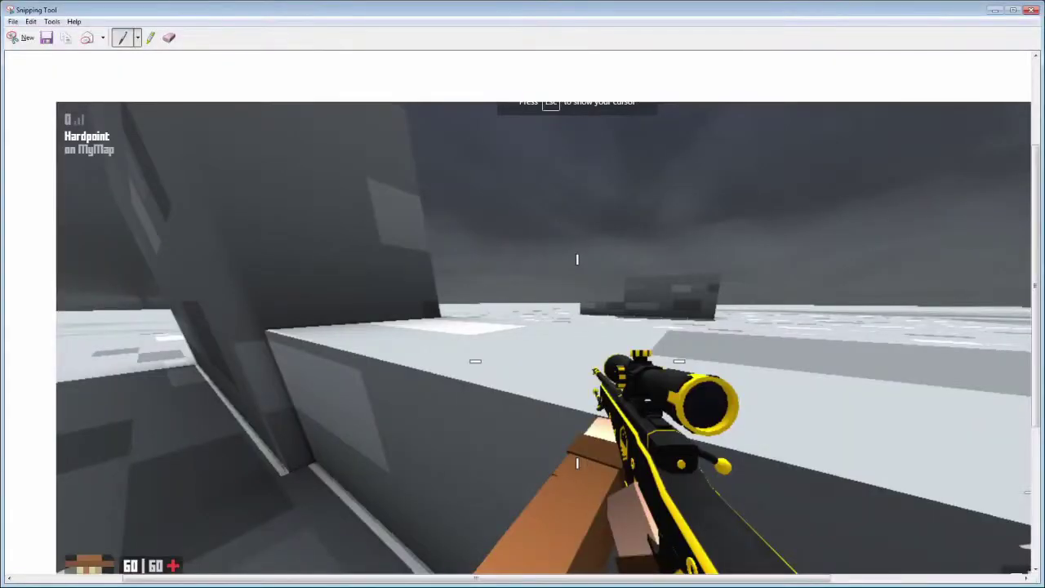
Save the captured screenshot as a PNG named 01 in the pICSKJrunker folder
click(13, 22)
click(36, 50)
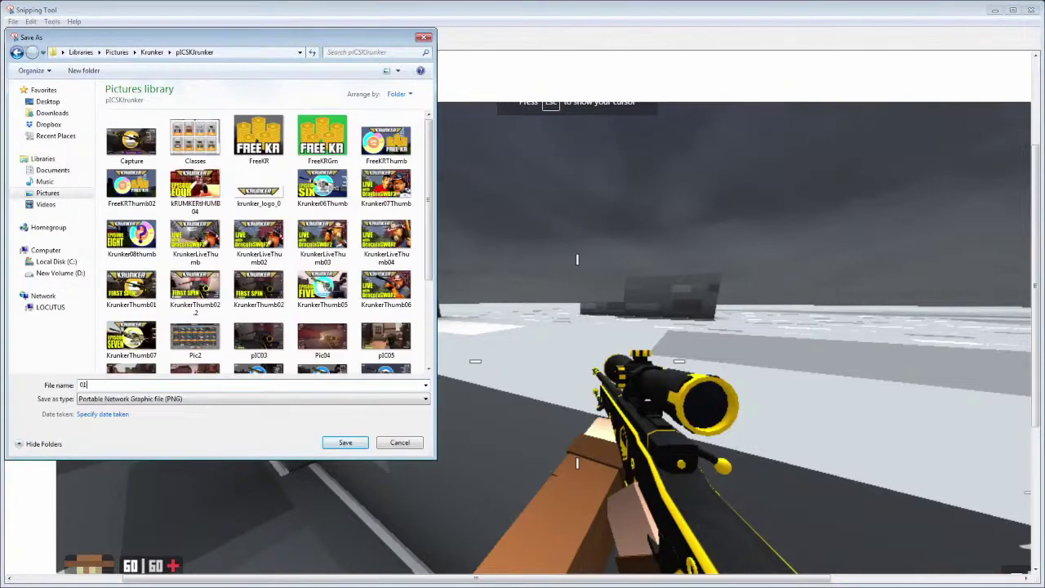
text(01)
key(Return)
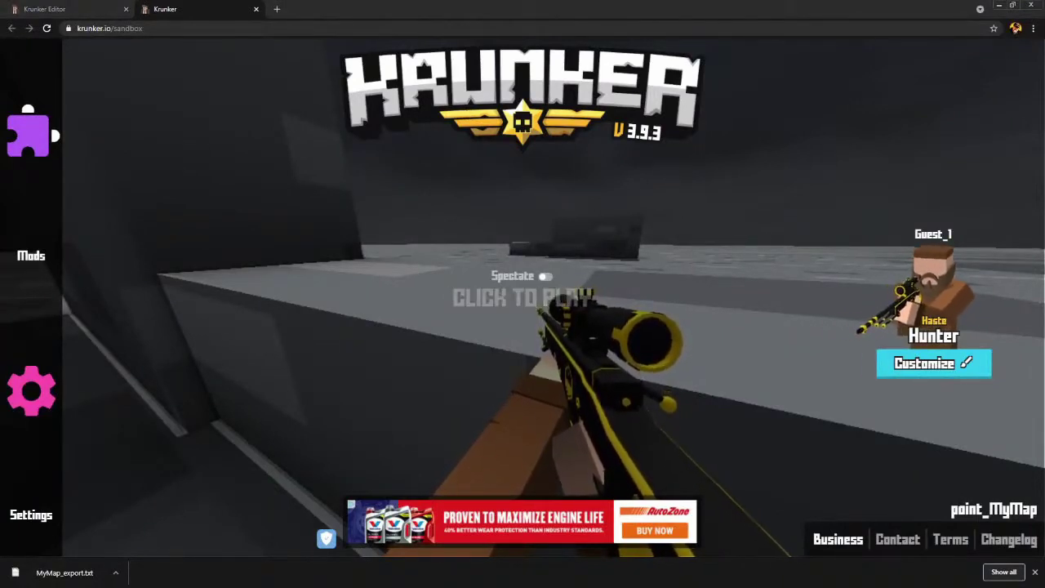
Switch to Paint and open the screenshot 01 from the pICSKJrunker folder
key(alt+Tab)
key(ctrl+o)
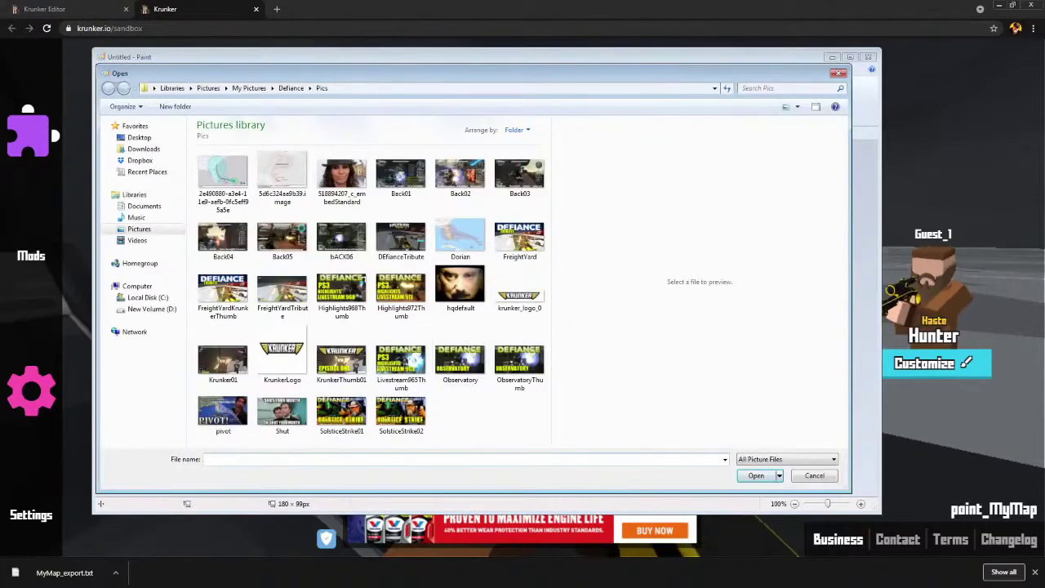
click(249, 88)
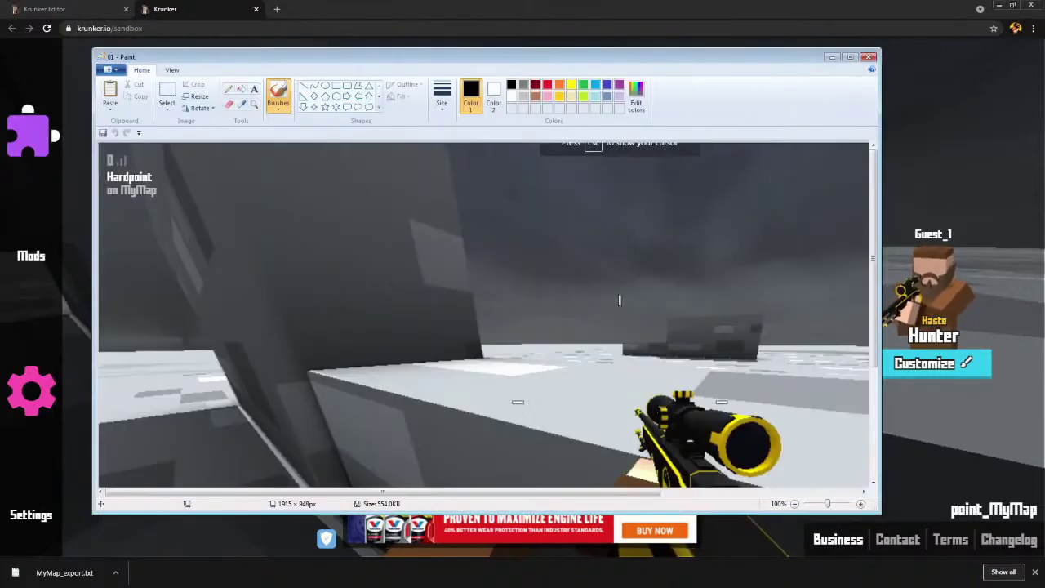
Save a 400-pixel-wide copy of the screenshot as 01small and a 180-pixel-wide PNG copy as 01smaller, keeping the aspect ratio
click(196, 96)
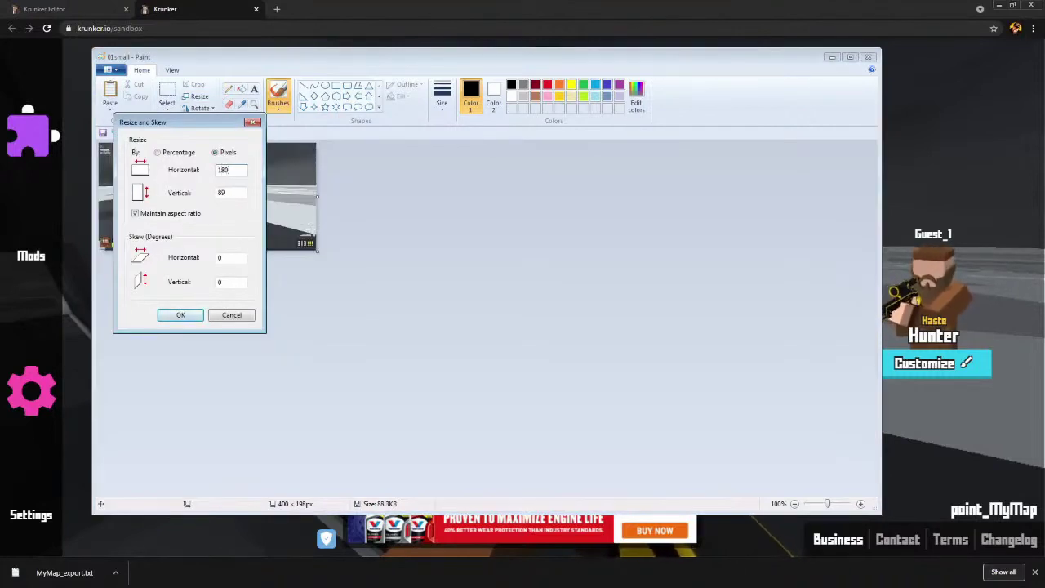
key(Return)
key(F12)
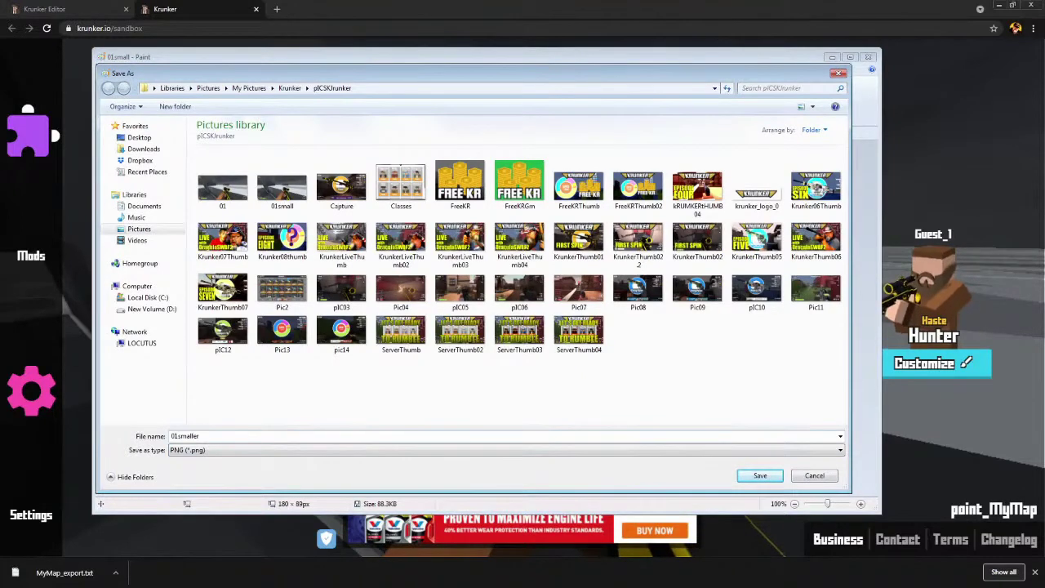
key(Return)
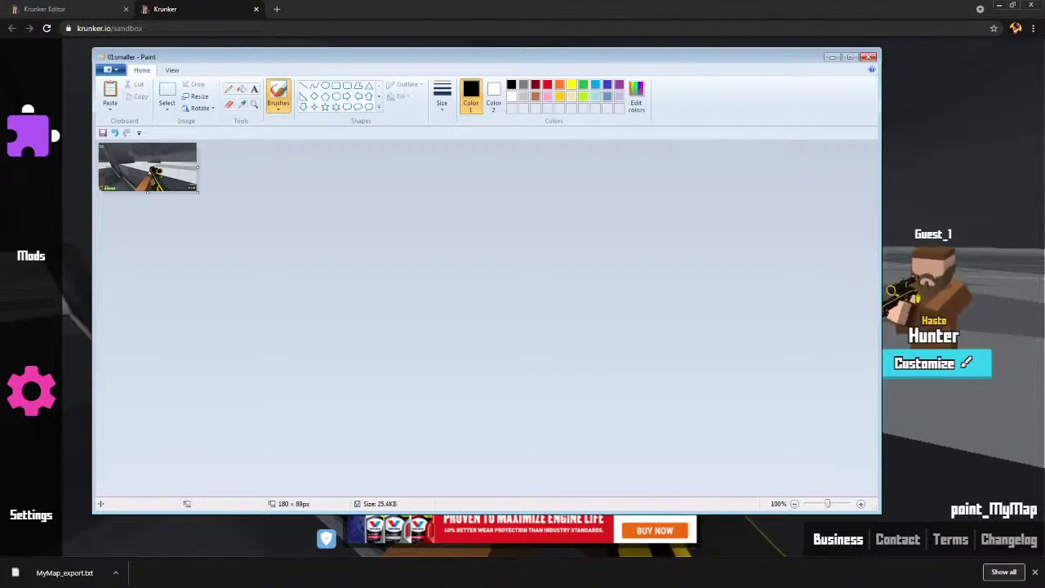
Return to the Krunker Editor and try to publish the game as MyMap with a PNG thumbnail
click(79, 13)
mouse_move(202, 49)
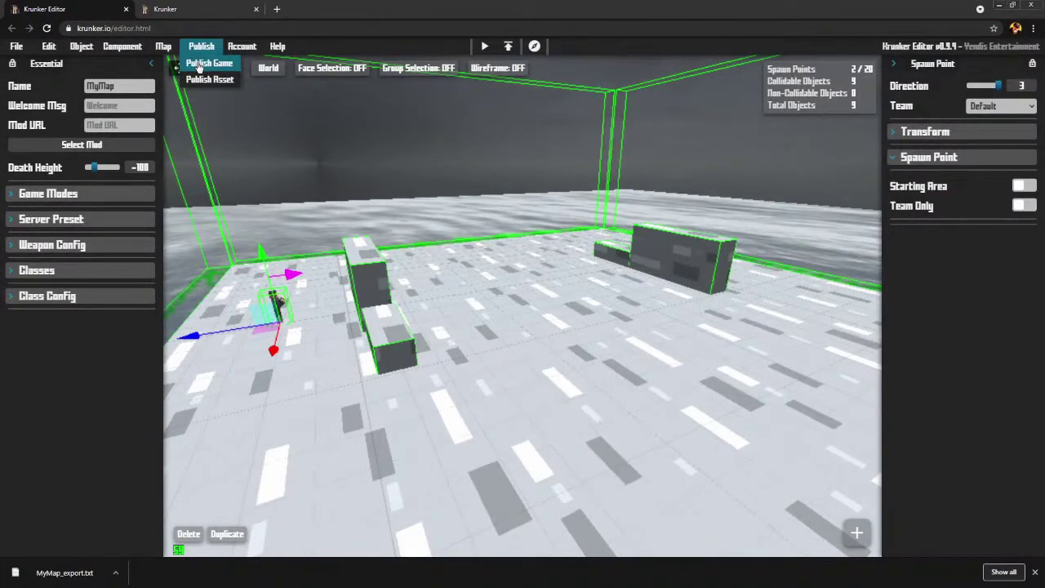
click(200, 65)
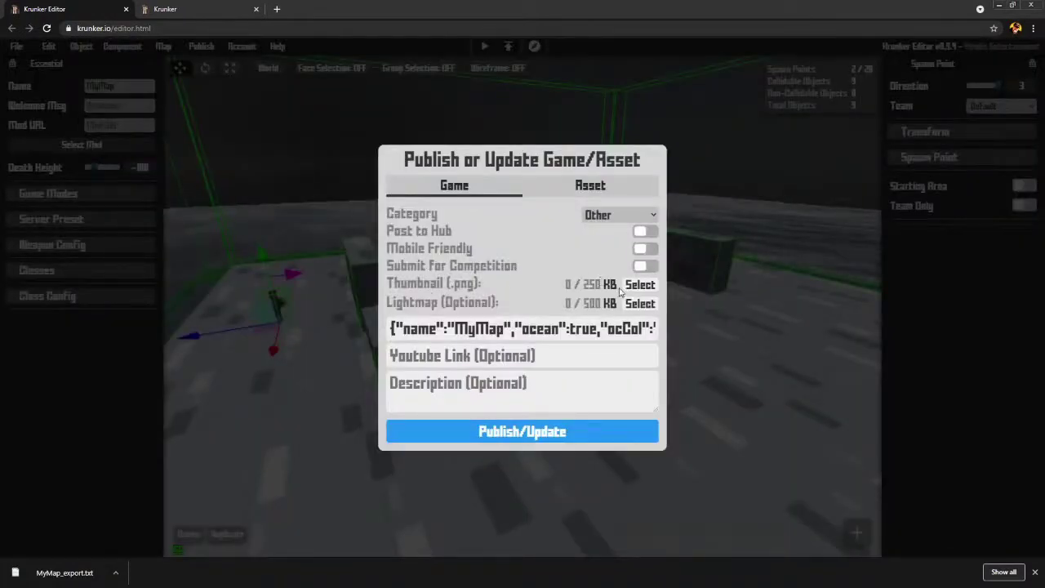
click(639, 284)
click(952, 573)
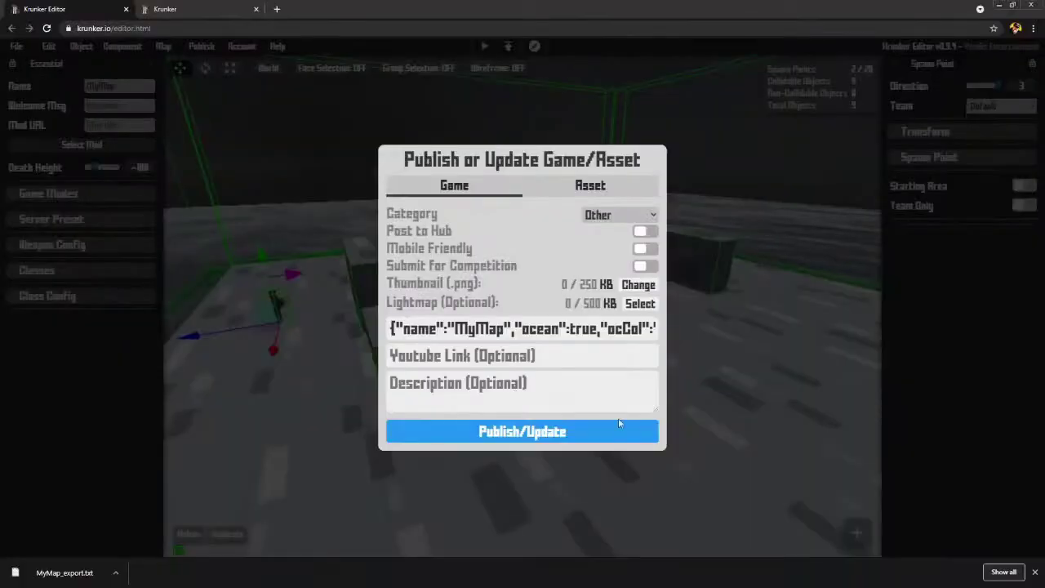
click(533, 435)
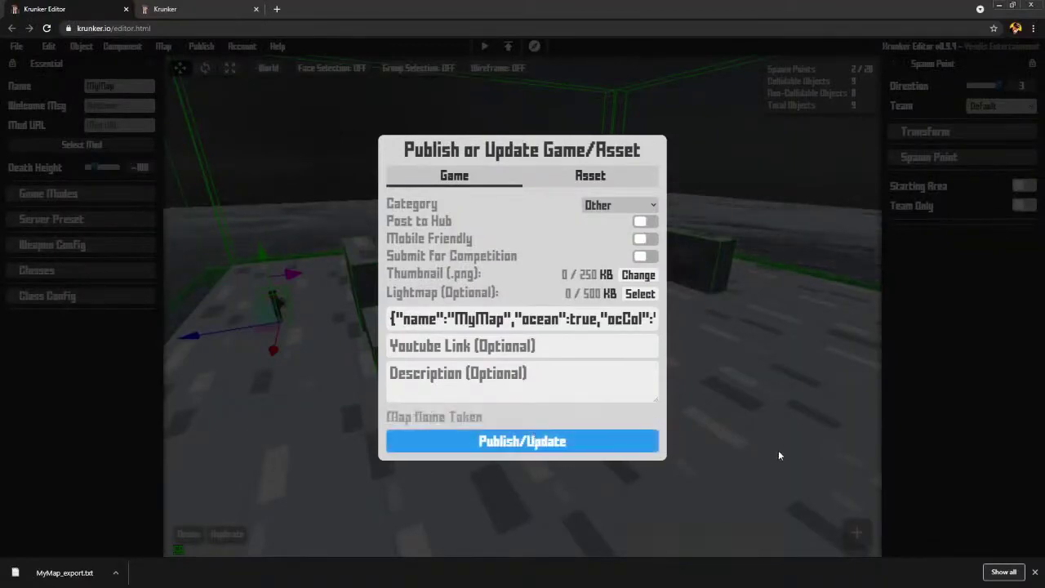
Dismiss the publishing form, rename the map to DracsTestMap and export it under that name
click(611, 484)
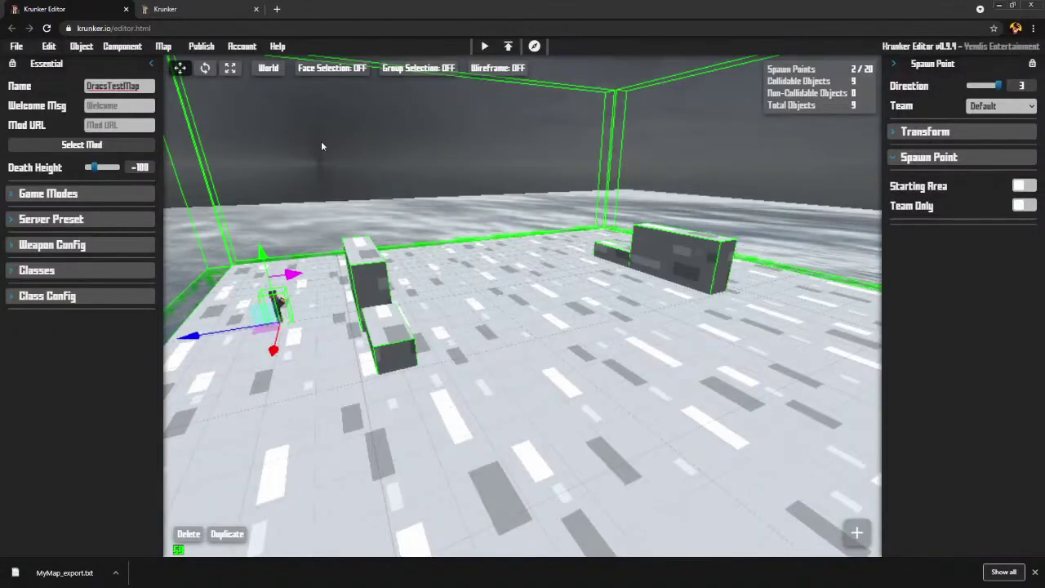
click(16, 46)
click(18, 136)
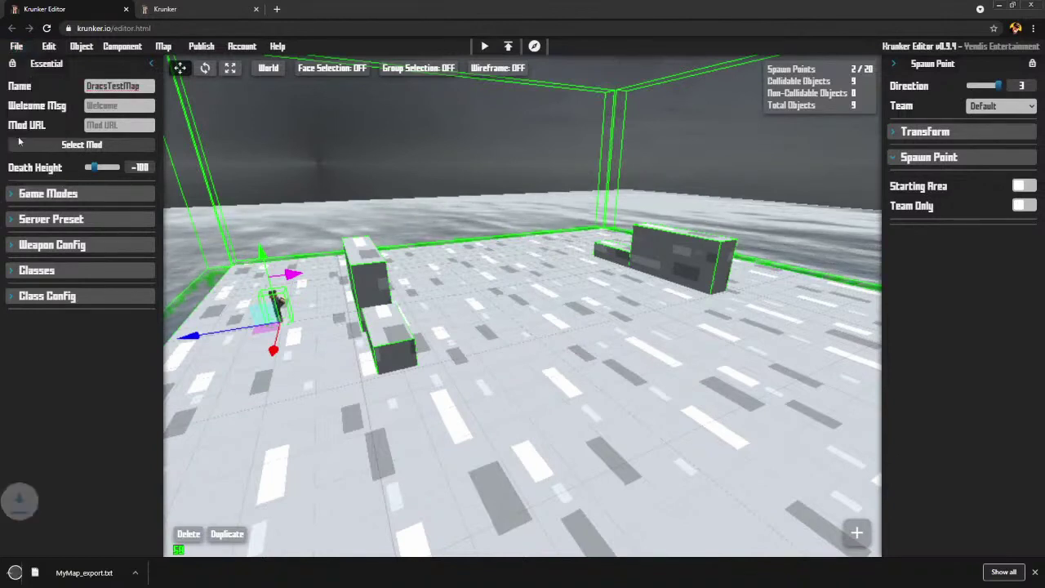
Publish DracsTestMap as a game in the Other category, using 01smaller as its thumbnail
click(201, 47)
click(209, 64)
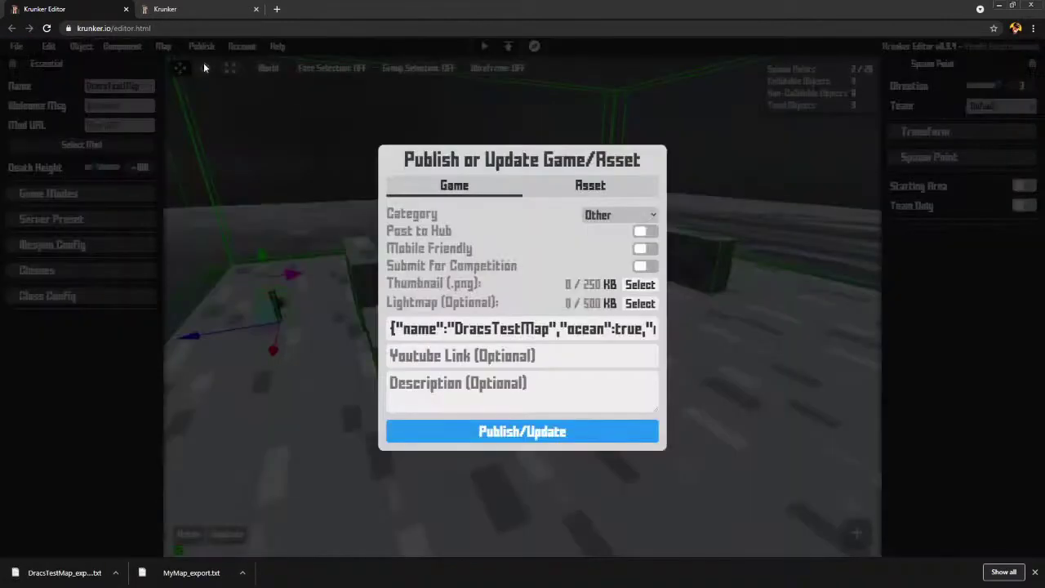
click(637, 287)
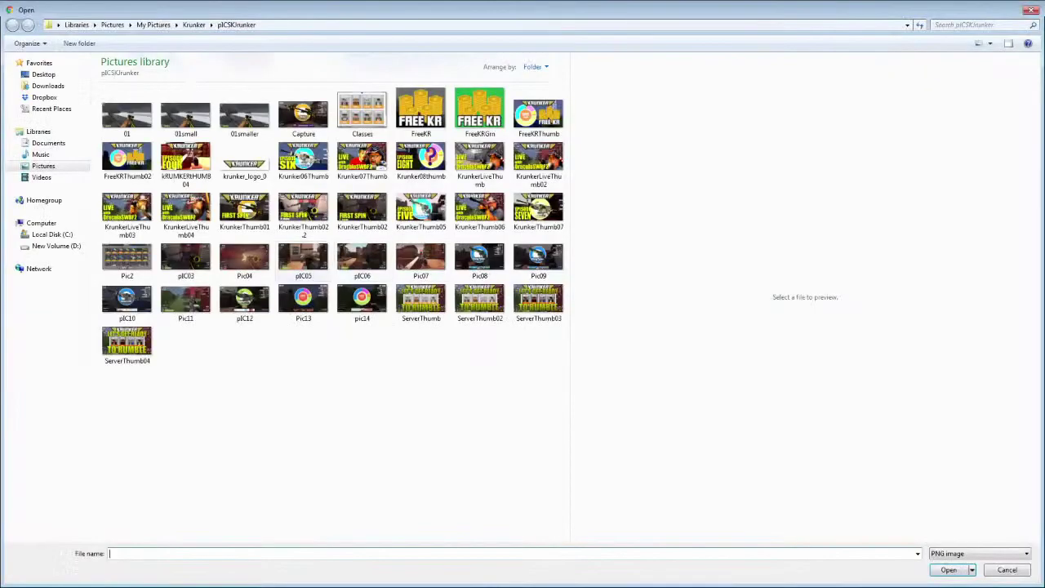
double_click(244, 116)
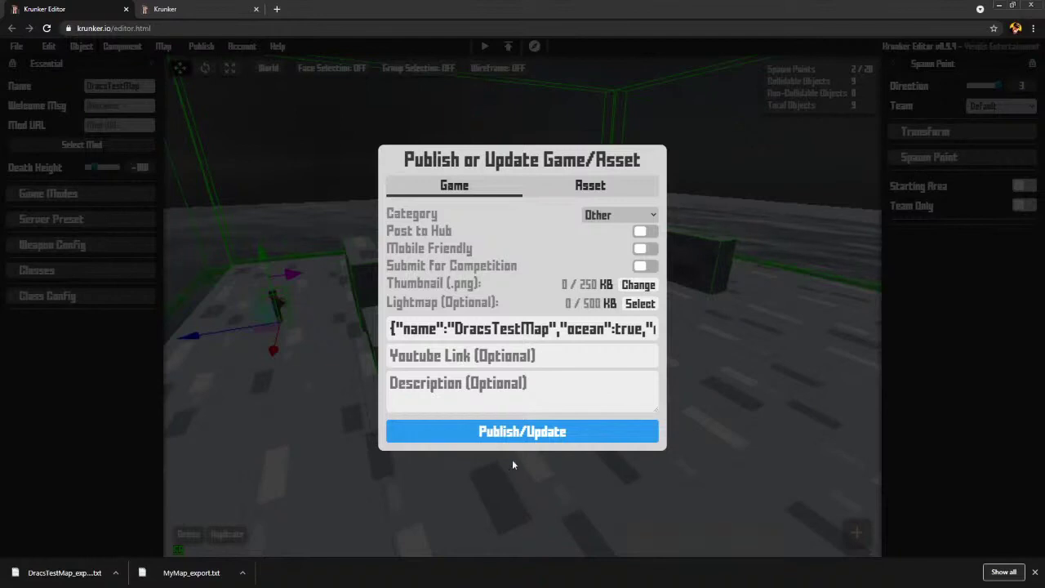
click(494, 431)
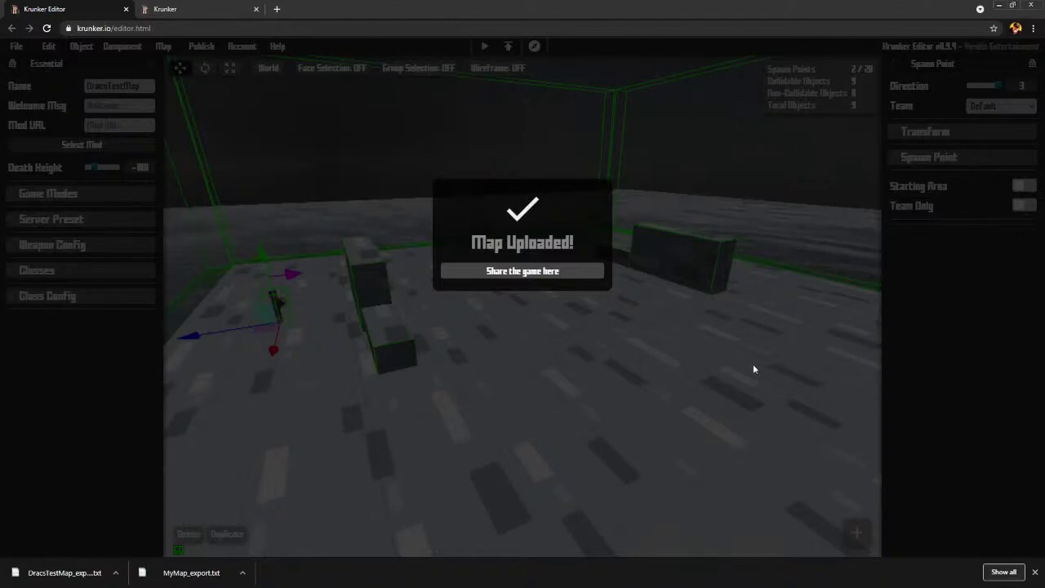
Go to the main Krunker game page and open its games browser
click(168, 8)
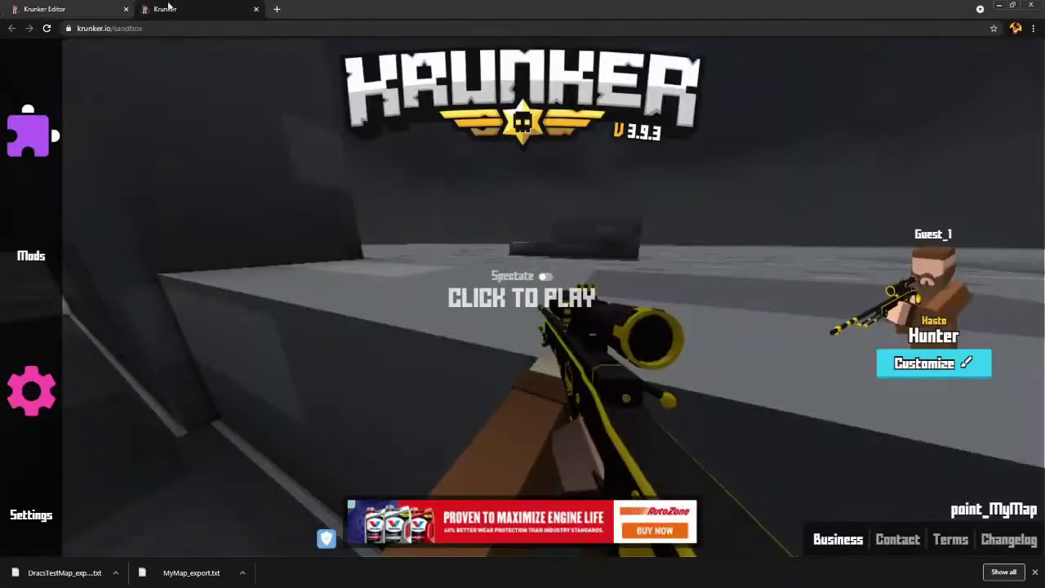
click(79, 10)
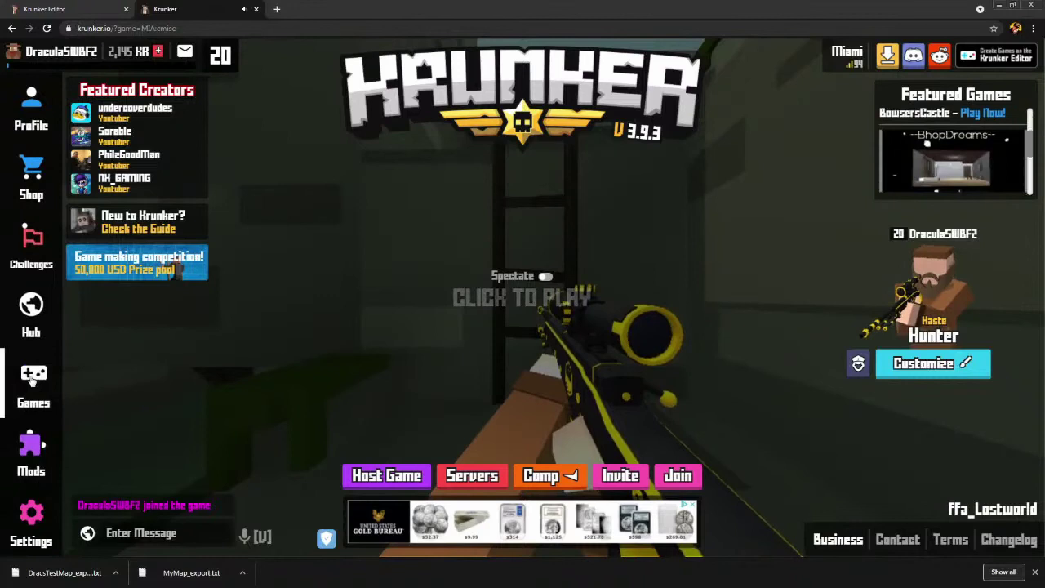
click(32, 377)
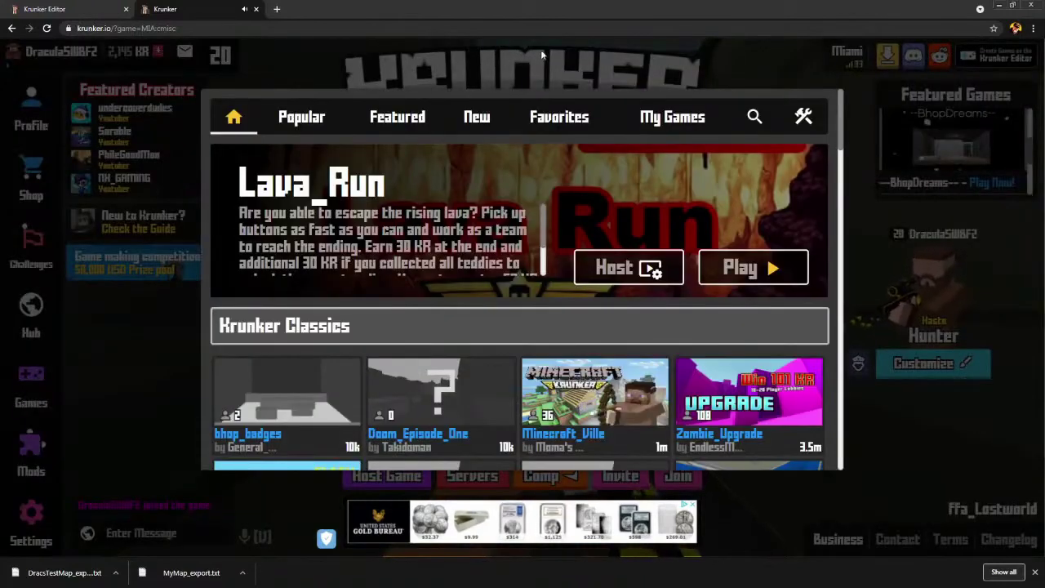
Launch the published DracsTestMap from the account's own games list and enter the match
click(667, 117)
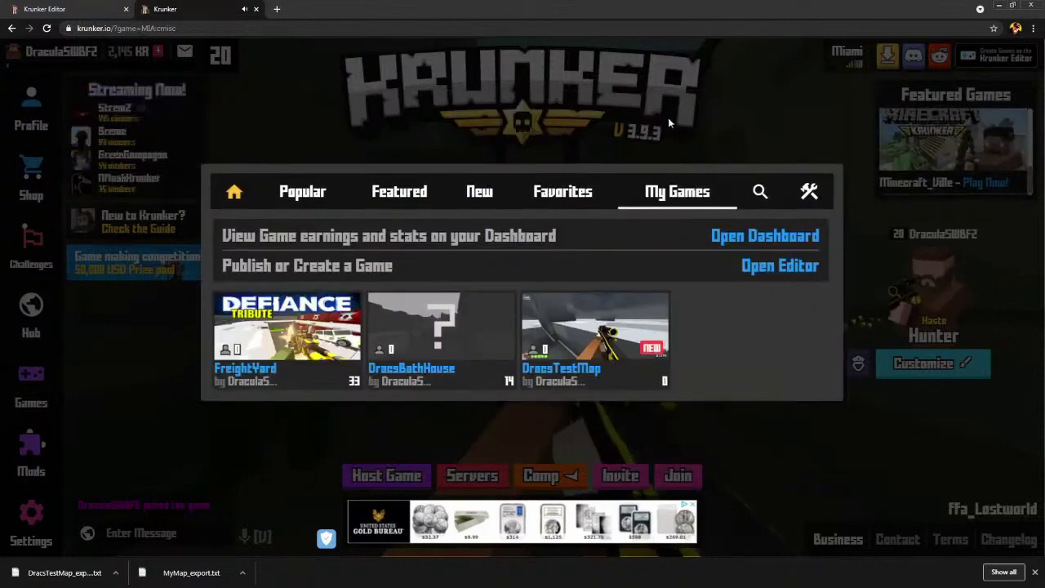
mouse_move(601, 340)
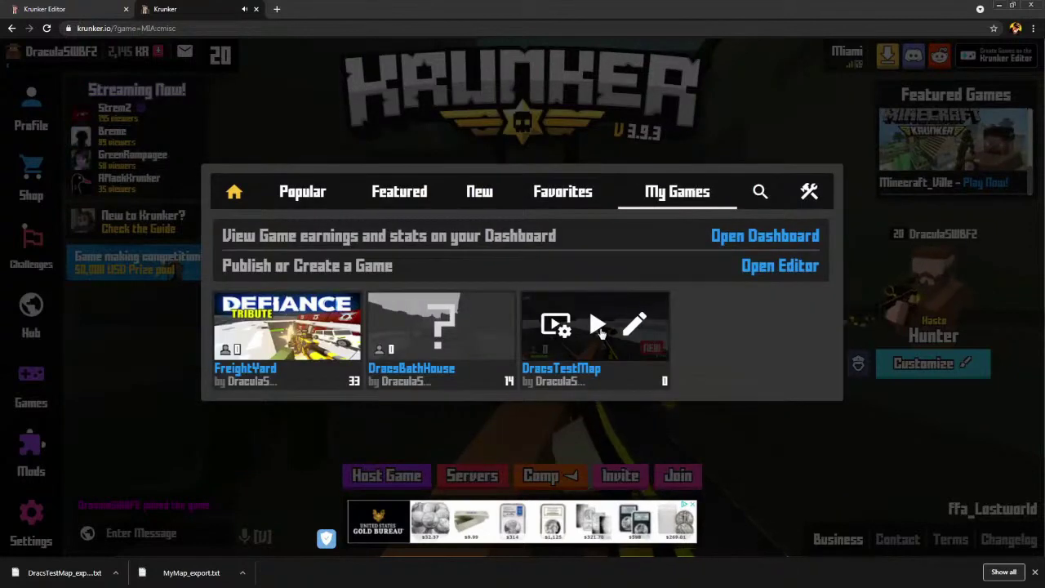
click(599, 329)
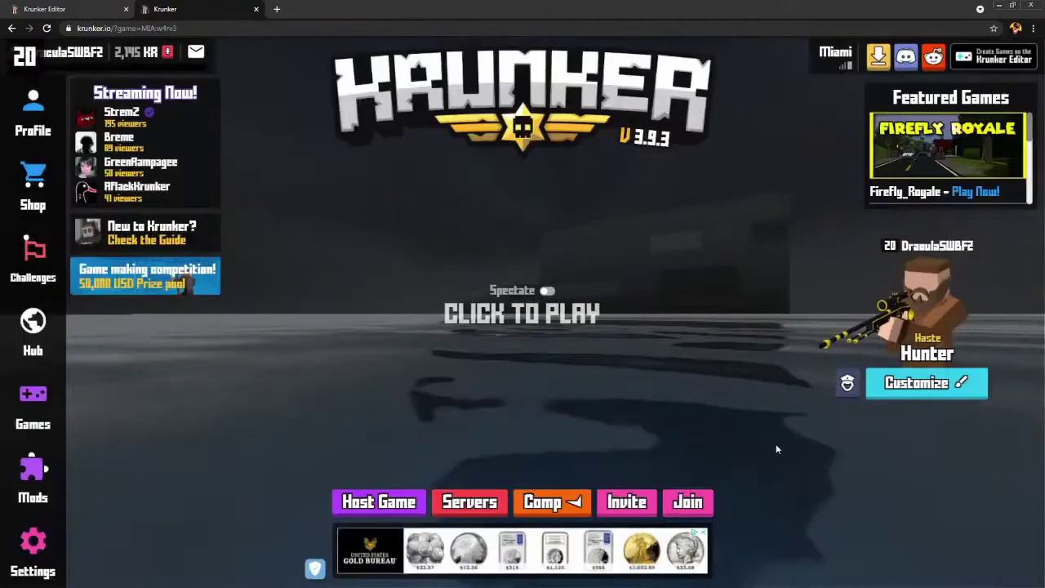
click(775, 443)
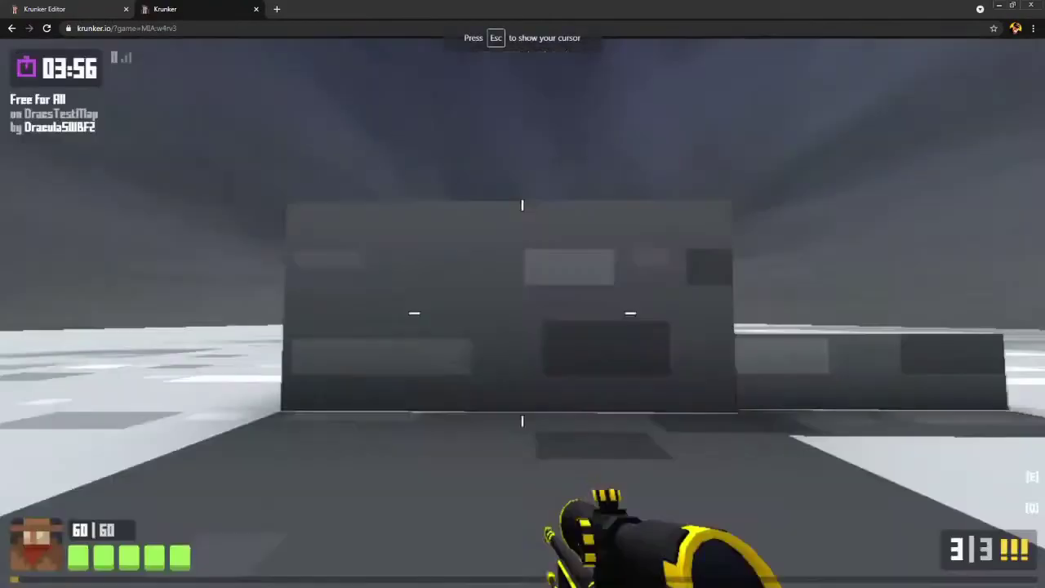
Explore the area around the spawn blocks in DracsTestMap and fire a scoped test shot
key(w)
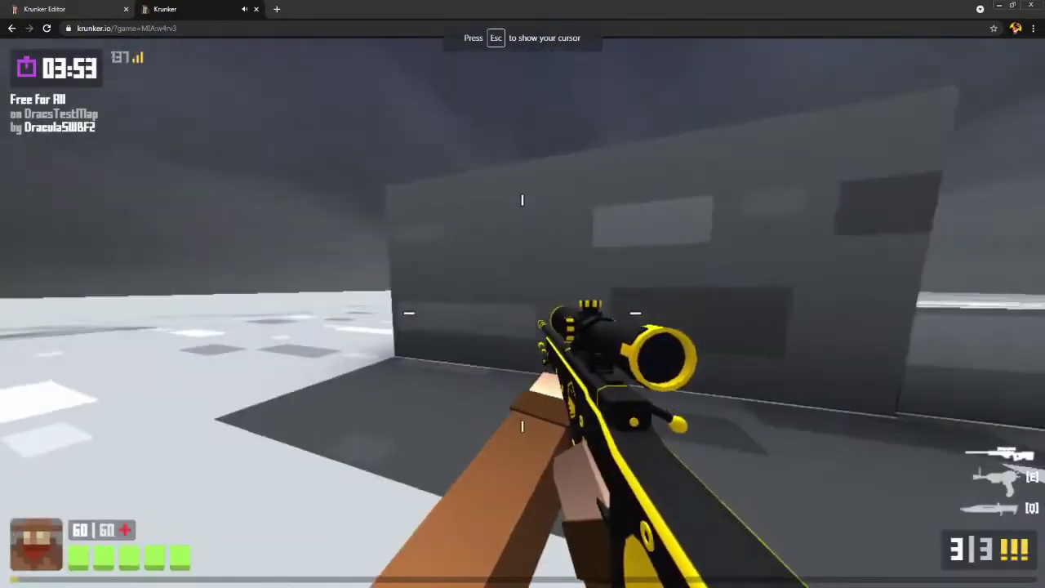
right_click(523, 312)
click(522, 313)
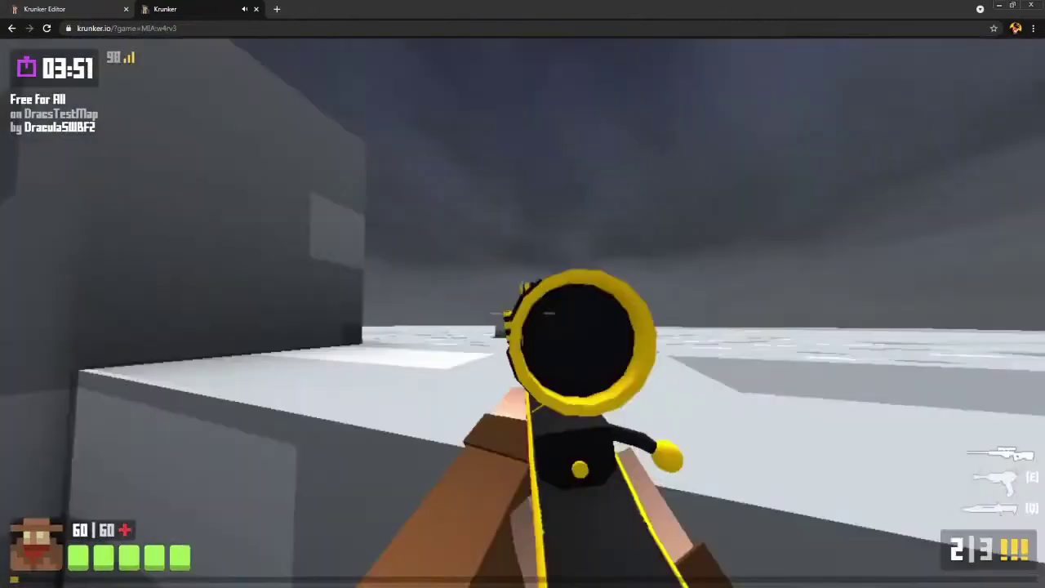
key(a)
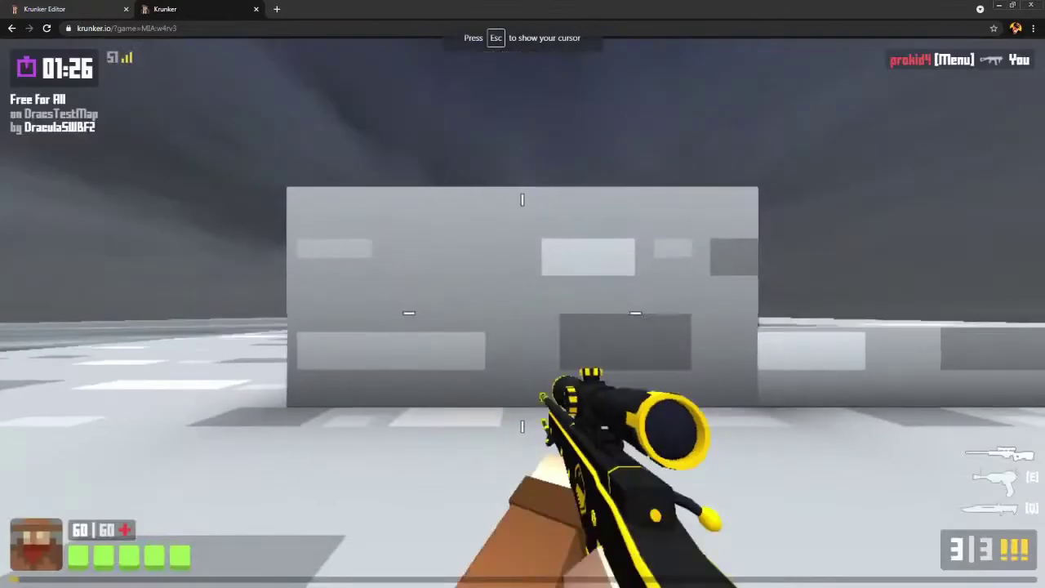
Move past the blocks toward the opposing player and shoot them through the sniper scope
key(w)
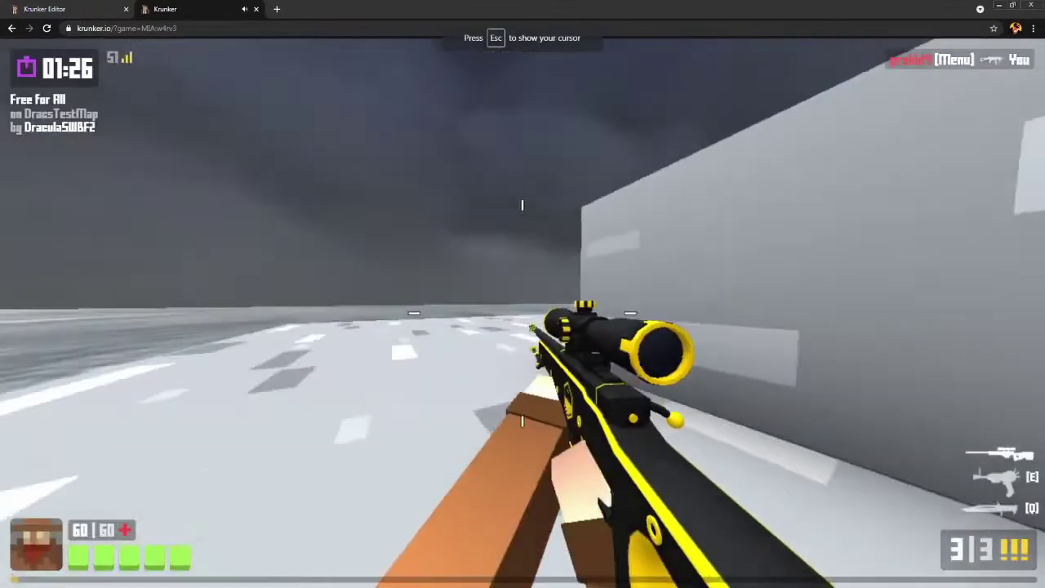
key(w)
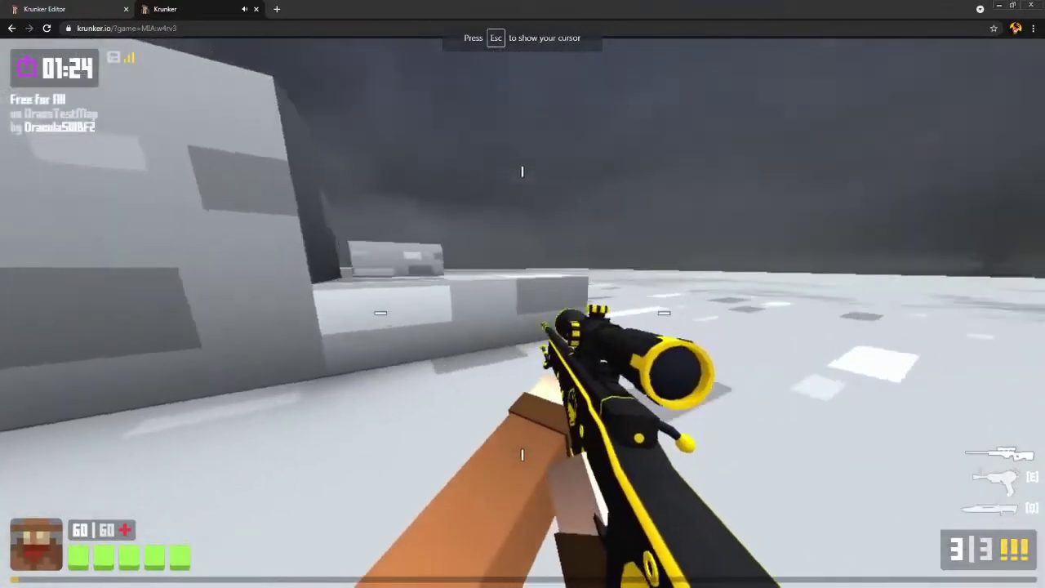
key(w)
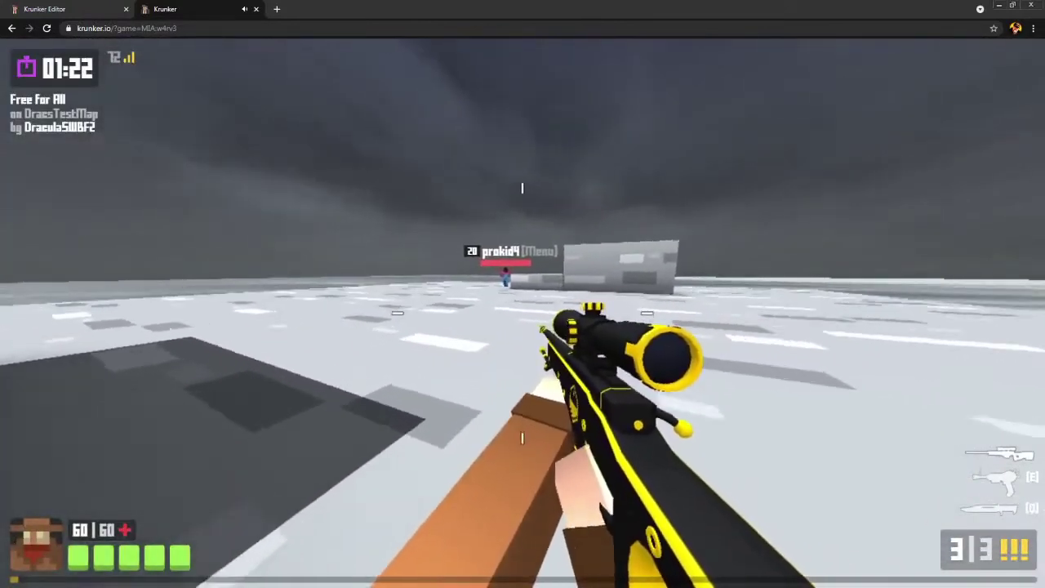
right_click(523, 311)
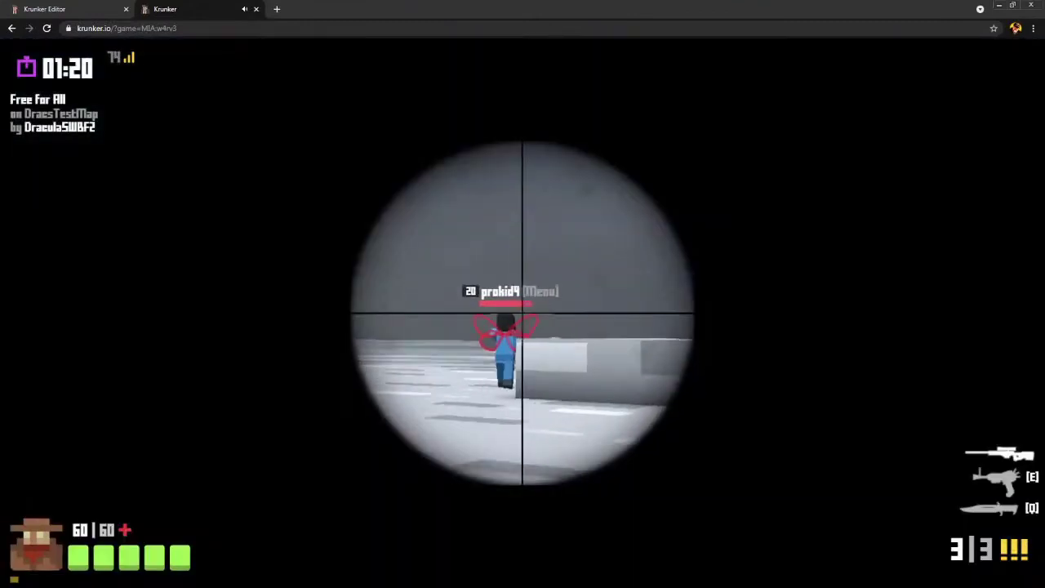
click(522, 312)
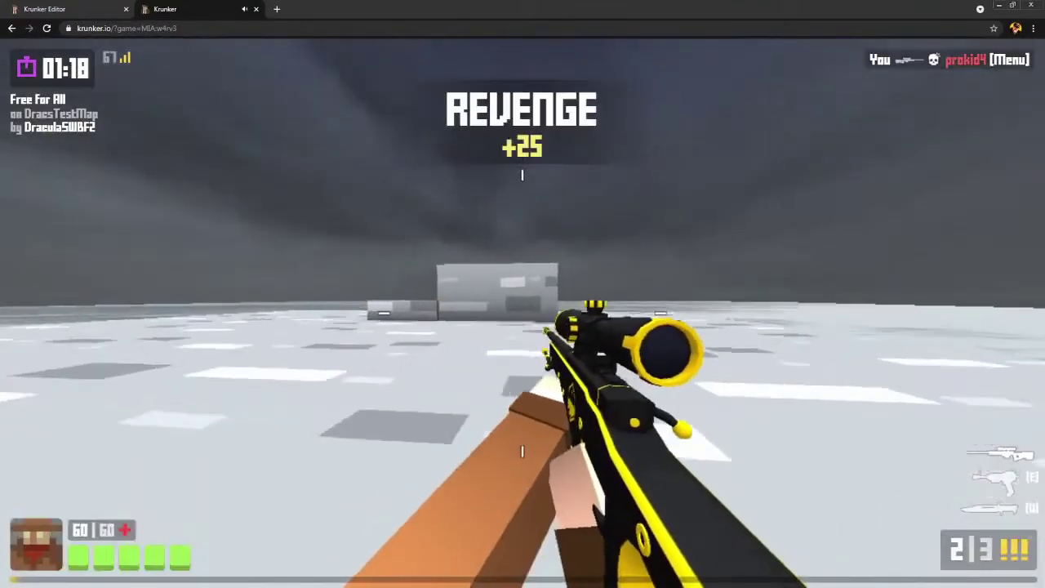
Cross the map past its block structures, find the opponent again and fire at them with the sniper rifle
key(w)
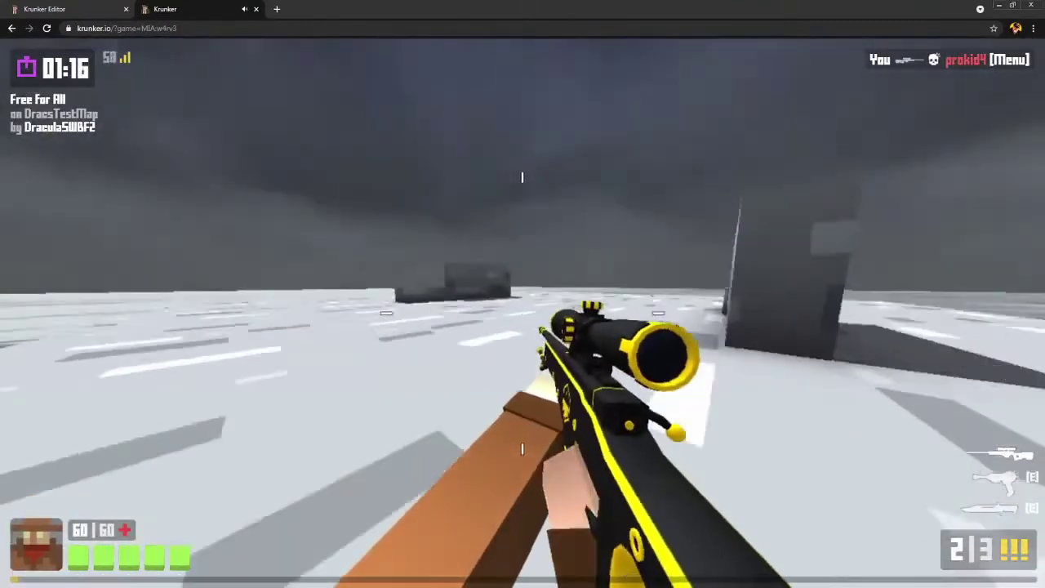
key(w)
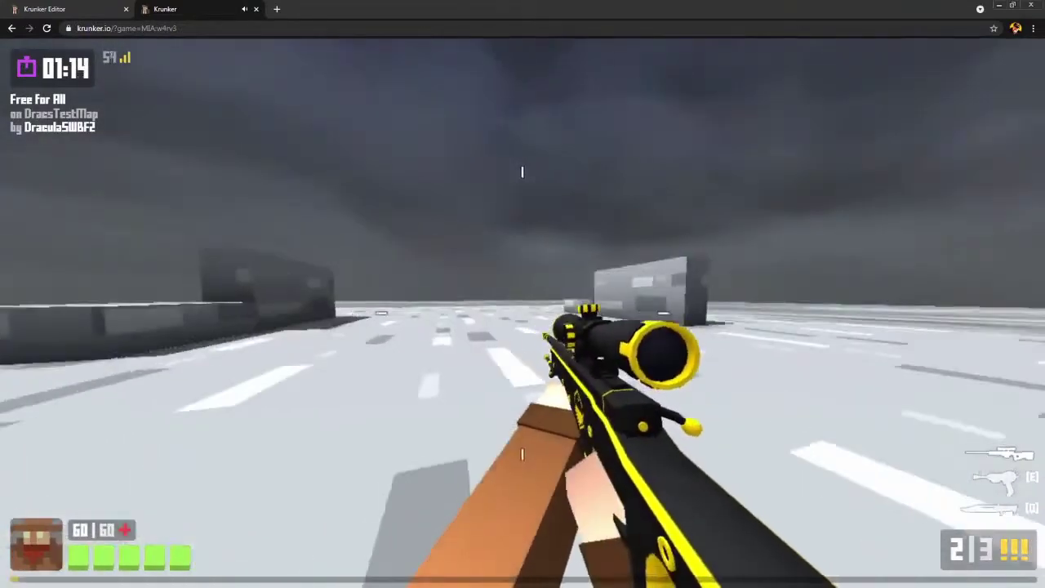
key(w)
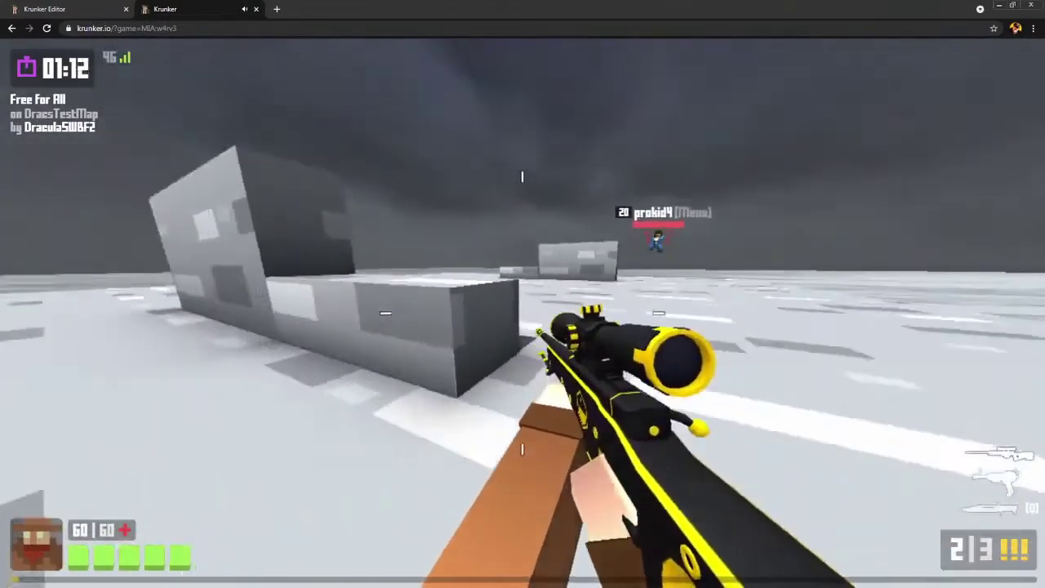
key(w)
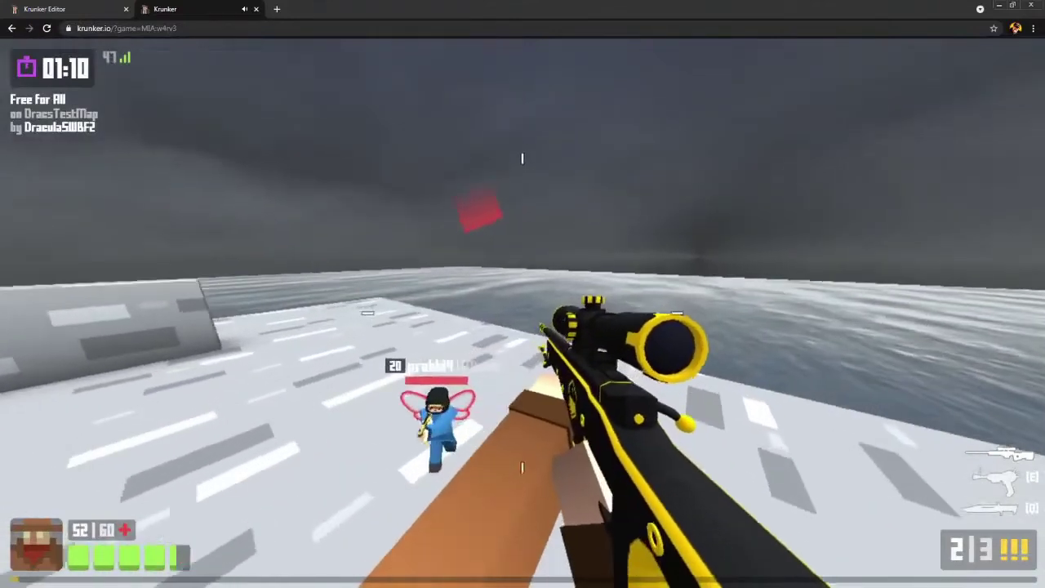
key(w)
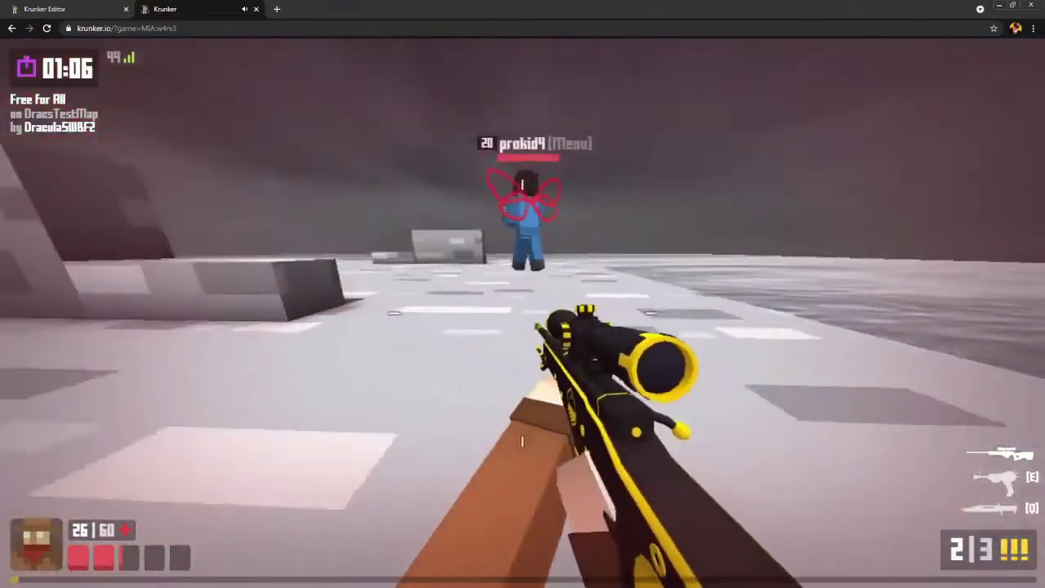
click(523, 313)
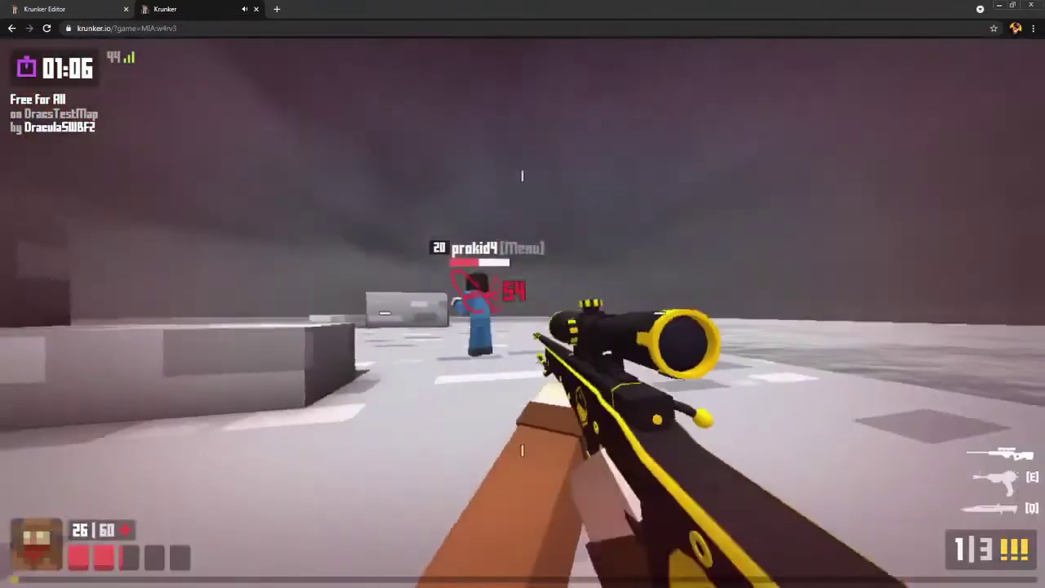
key(w)
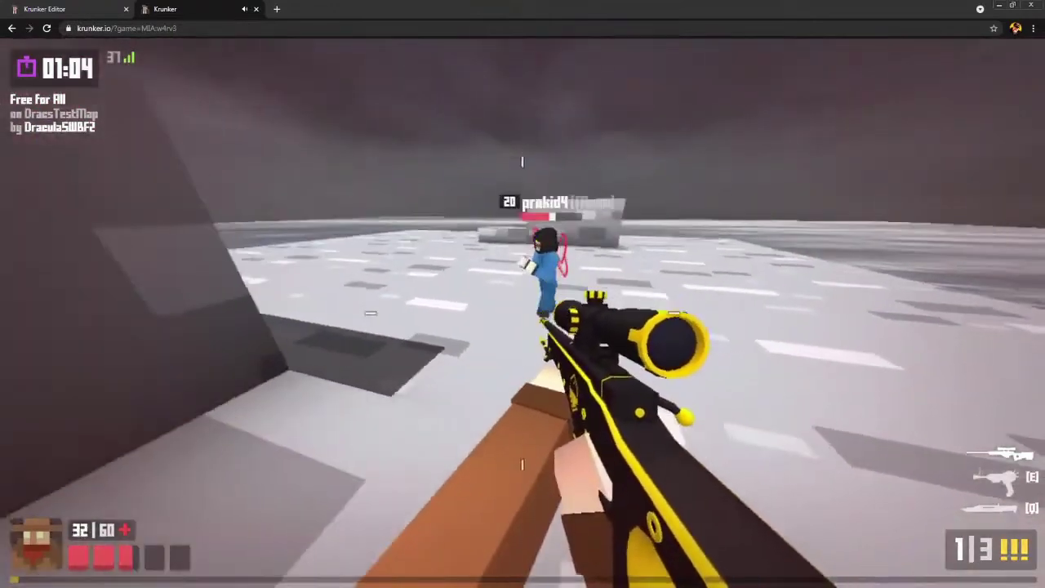
Back away from the opponent while jumping, switch to the knife and advance on them across the open floor
key(s)
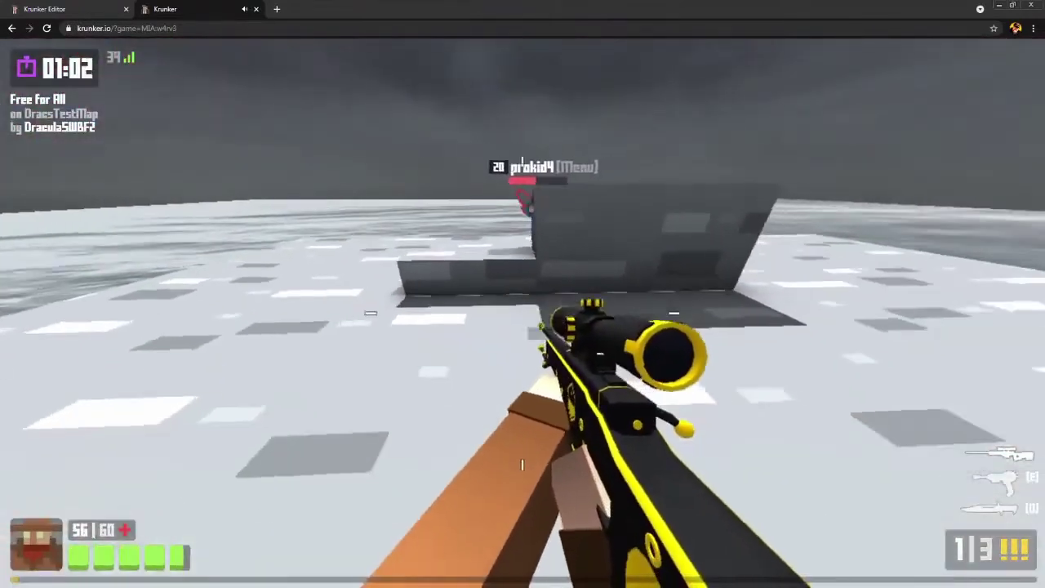
key(s)
key(space)
key(space)
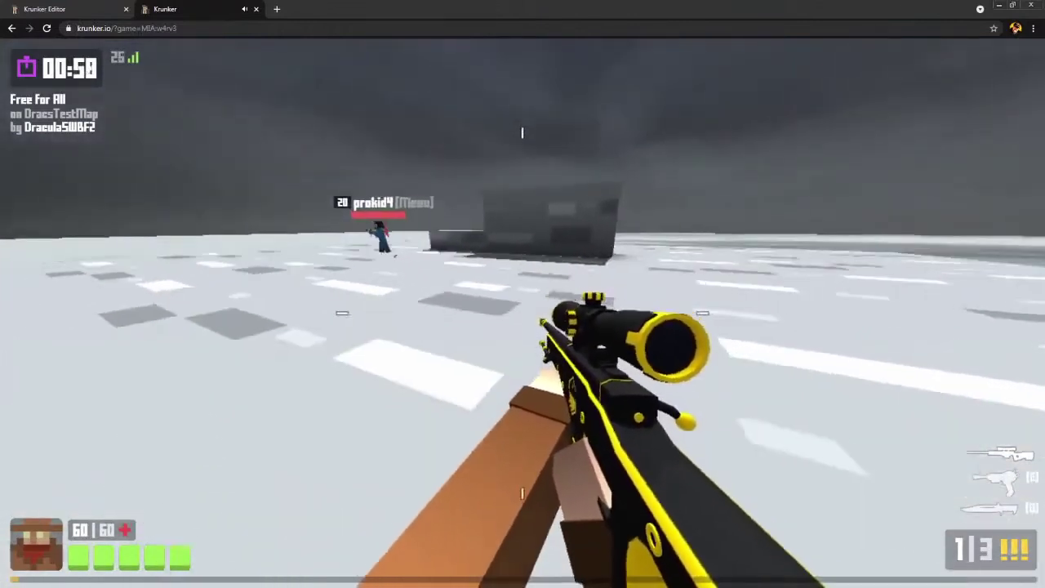
key(q)
key(w)
right_click(522, 314)
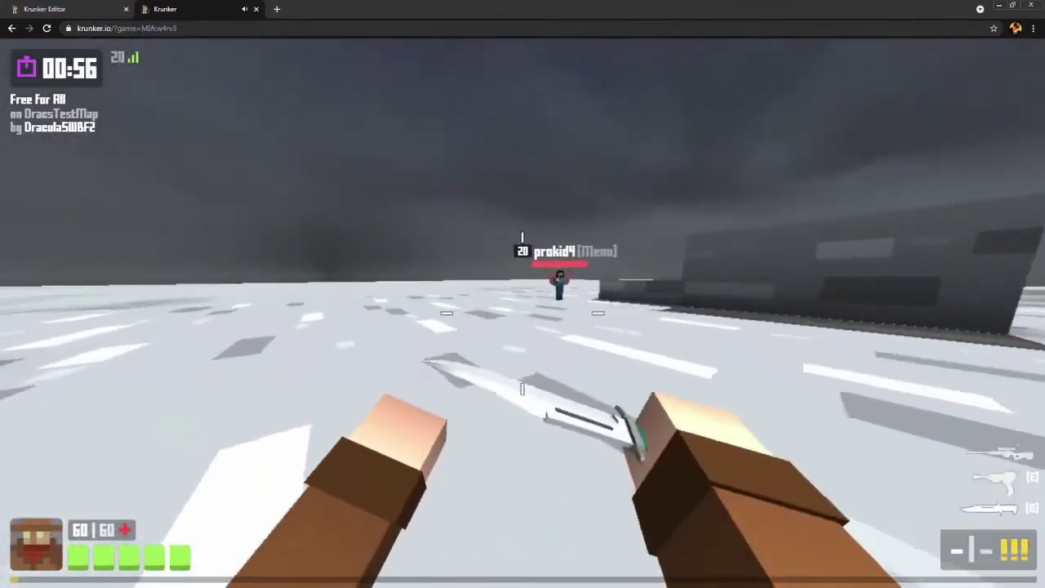
key(w)
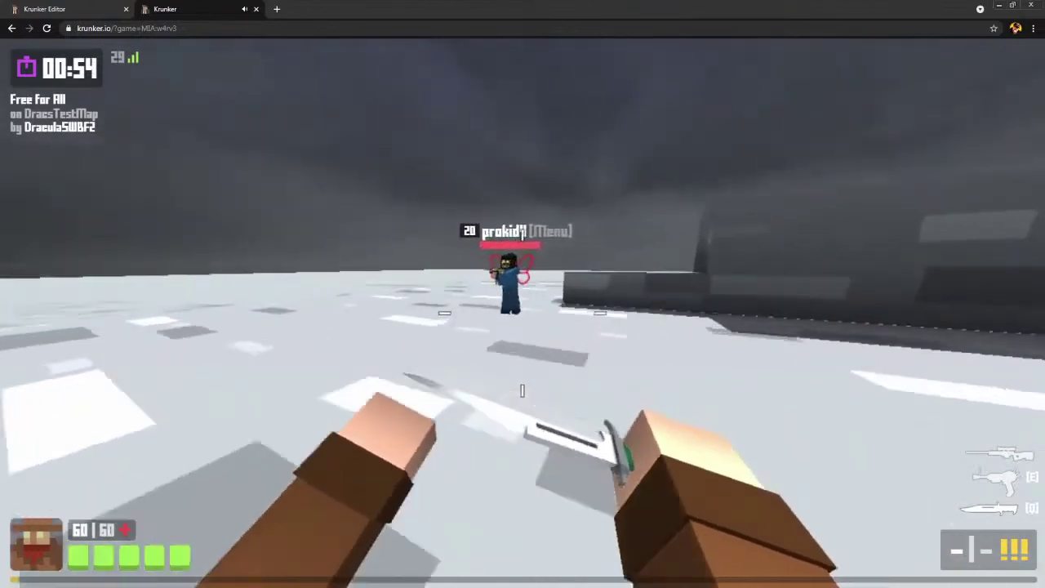